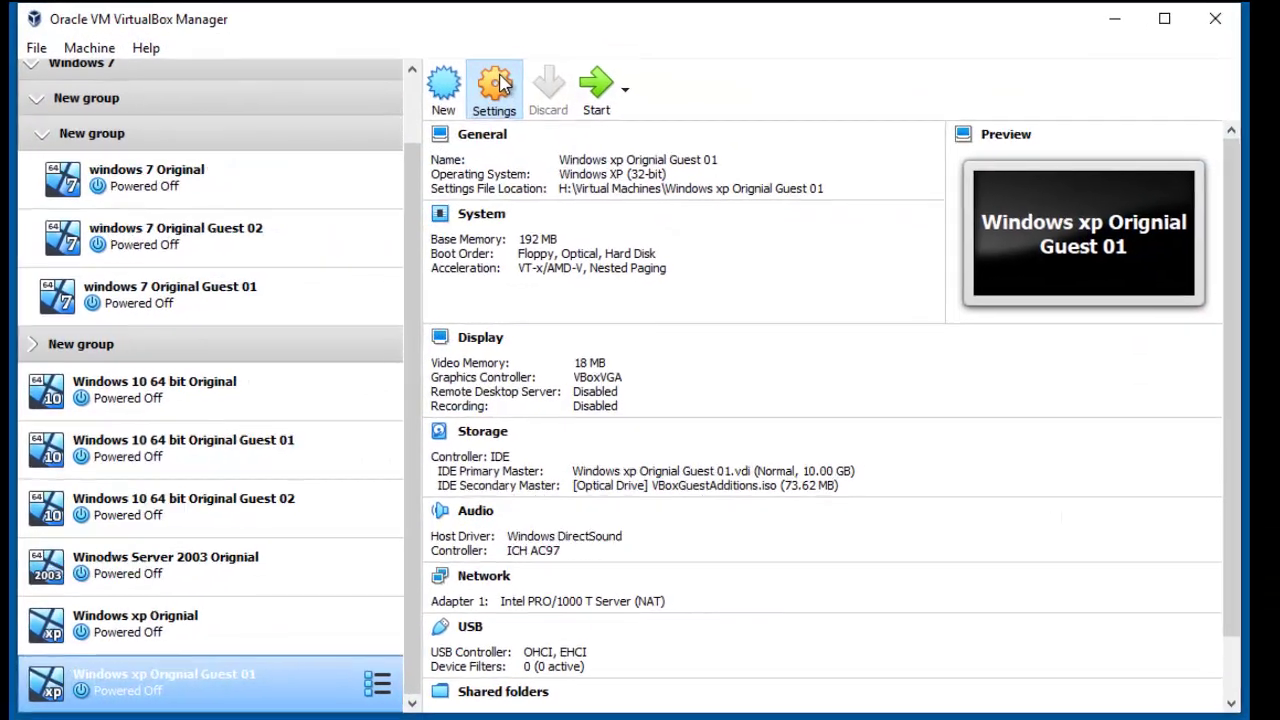
# - Start creating a new VDI virtual hard disk on the IDE controller of the Windows xp Orignial Guest 01 machine
pyautogui.click(519, 108)
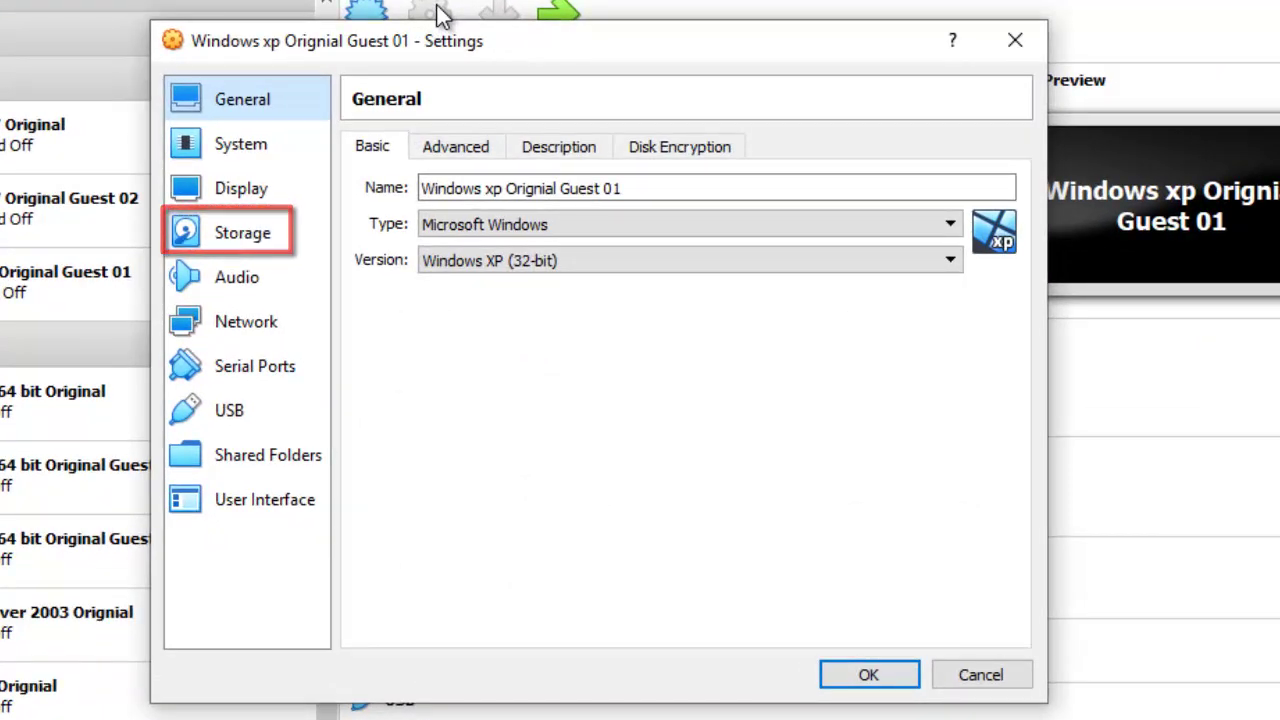
pyautogui.click(236, 235)
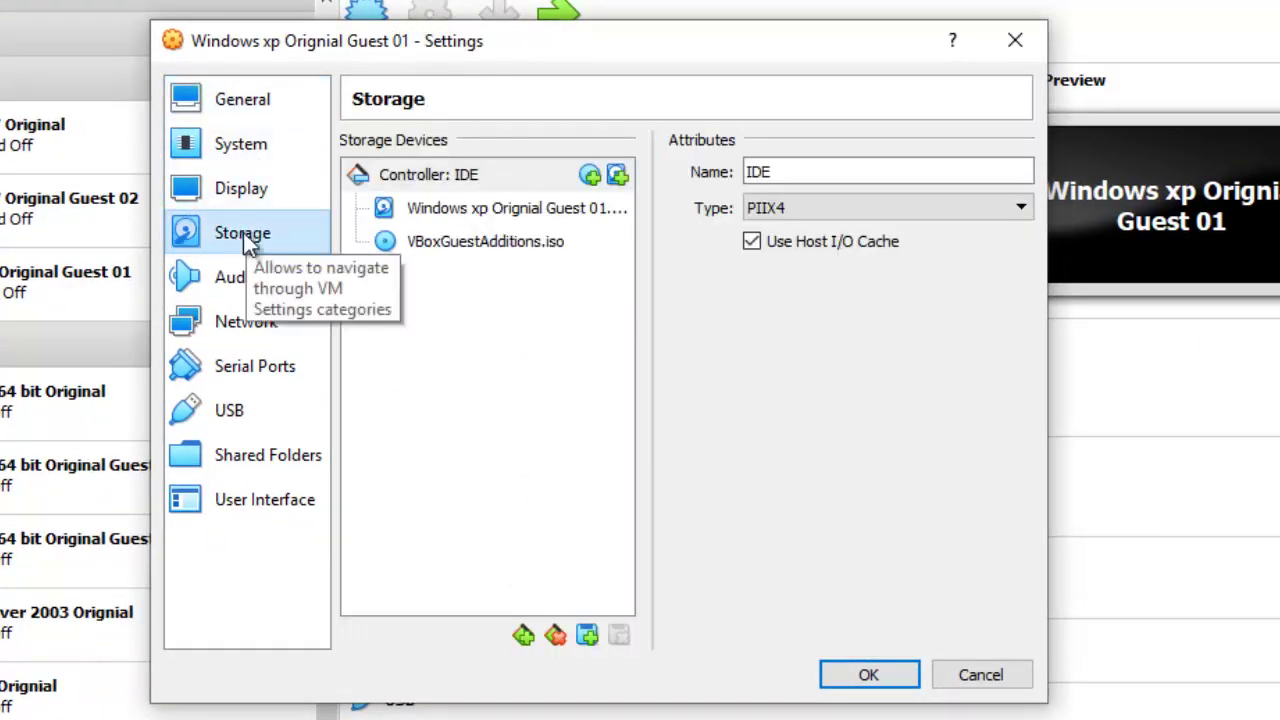
pyautogui.click(615, 175)
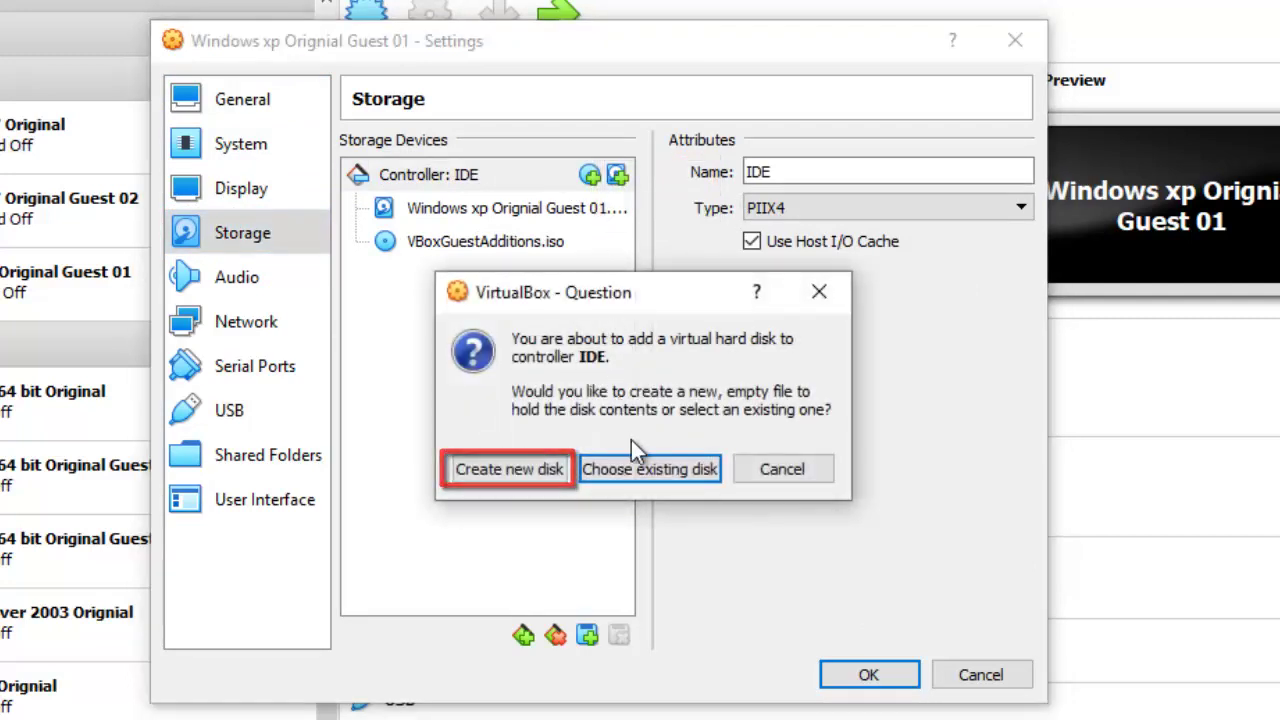
pyautogui.click(531, 467)
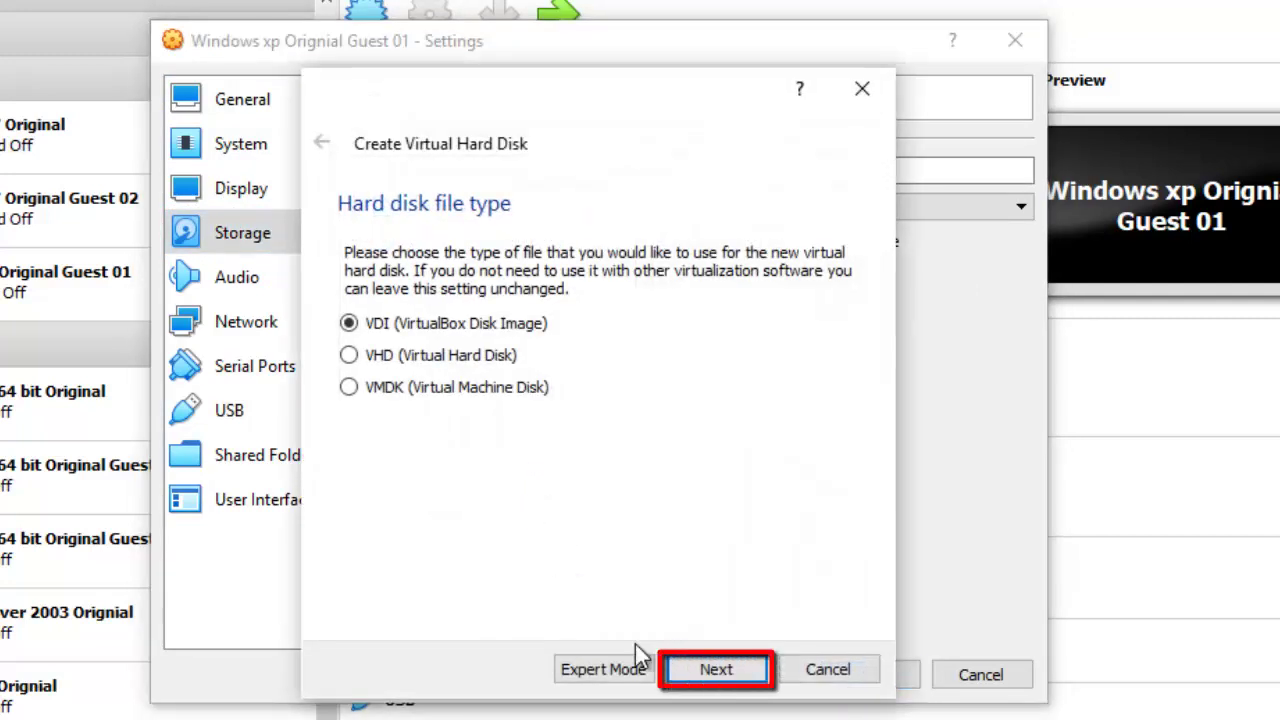
pyautogui.click(718, 670)
pyautogui.click(716, 670)
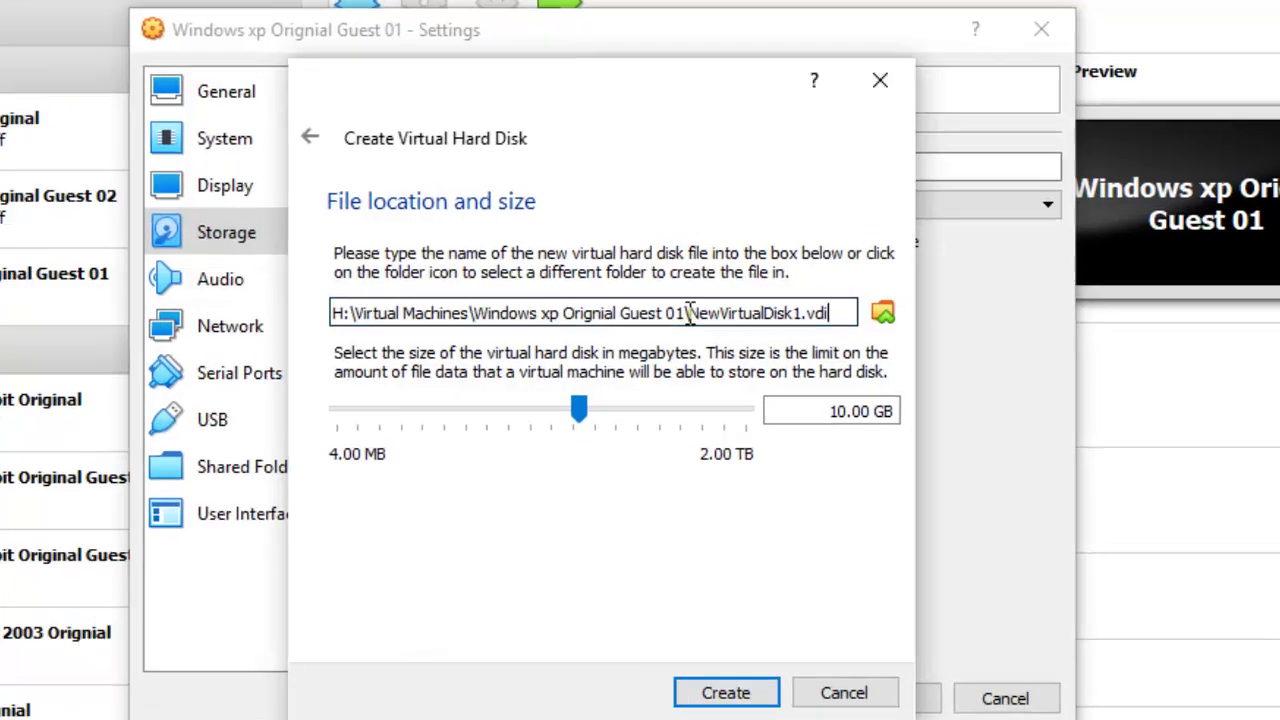
# - Name the new virtual hard disk file Backup Drive.vdi and create it with a size of 10.00 GB
pyautogui.click(688, 313)
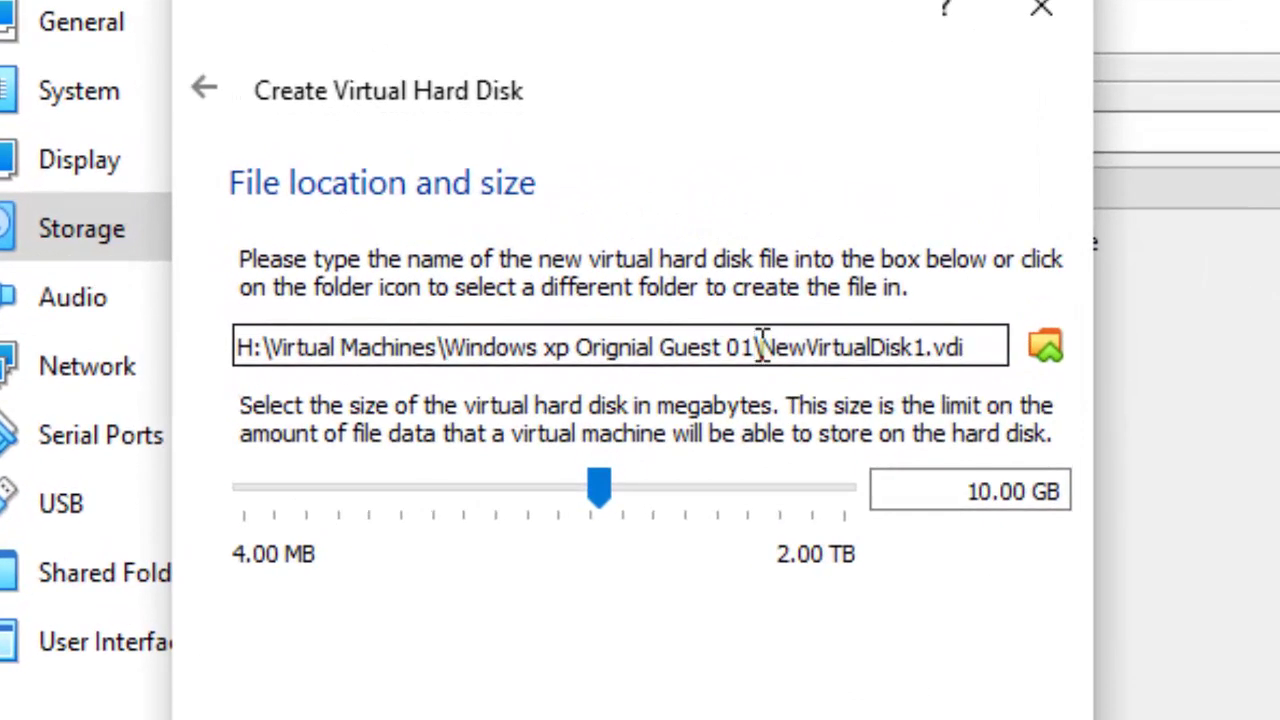
pyautogui.moveTo(779, 350); pyautogui.dragTo(921, 362)
pyautogui.press('Right')
pyautogui.press('BackSpace')
pyautogui.press('BackSpace')
pyautogui.press('BackSpace')
pyautogui.press('BackSpace')
pyautogui.press('BackSpace')
pyautogui.press('BackSpace')
pyautogui.press('BackSpace')
pyautogui.press('BackSpace')
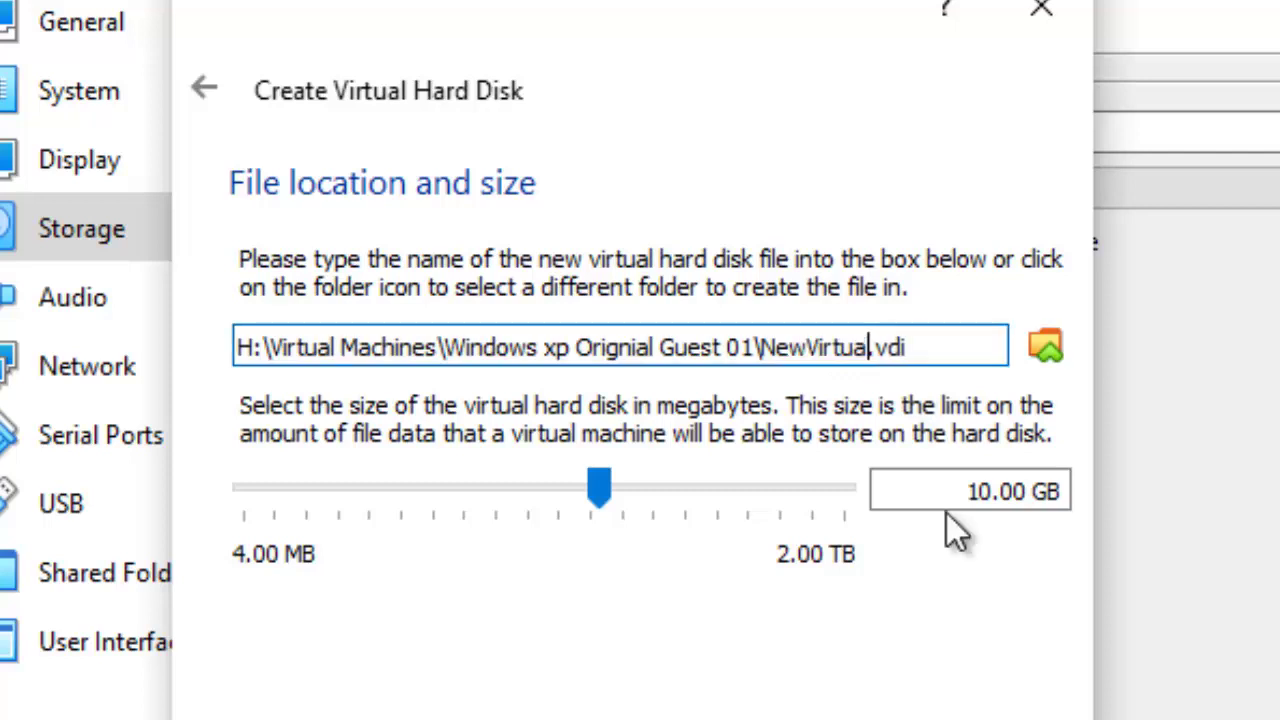
pyautogui.press('BackSpace')
pyautogui.press('BackSpace')
pyautogui.press('BackSpace')
pyautogui.press('BackSpace')
pyautogui.press('BackSpace')
pyautogui.press('BackSpace')
pyautogui.press('BackSpace')
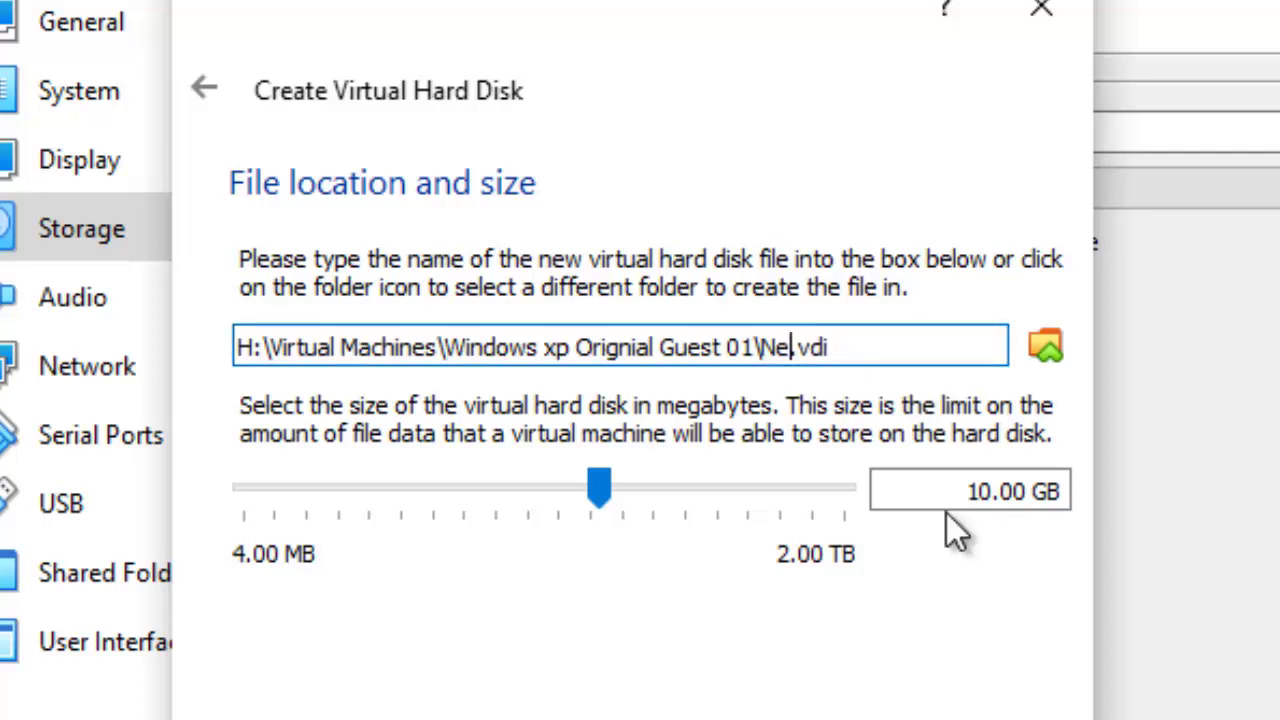
pyautogui.write('Backup Drive')
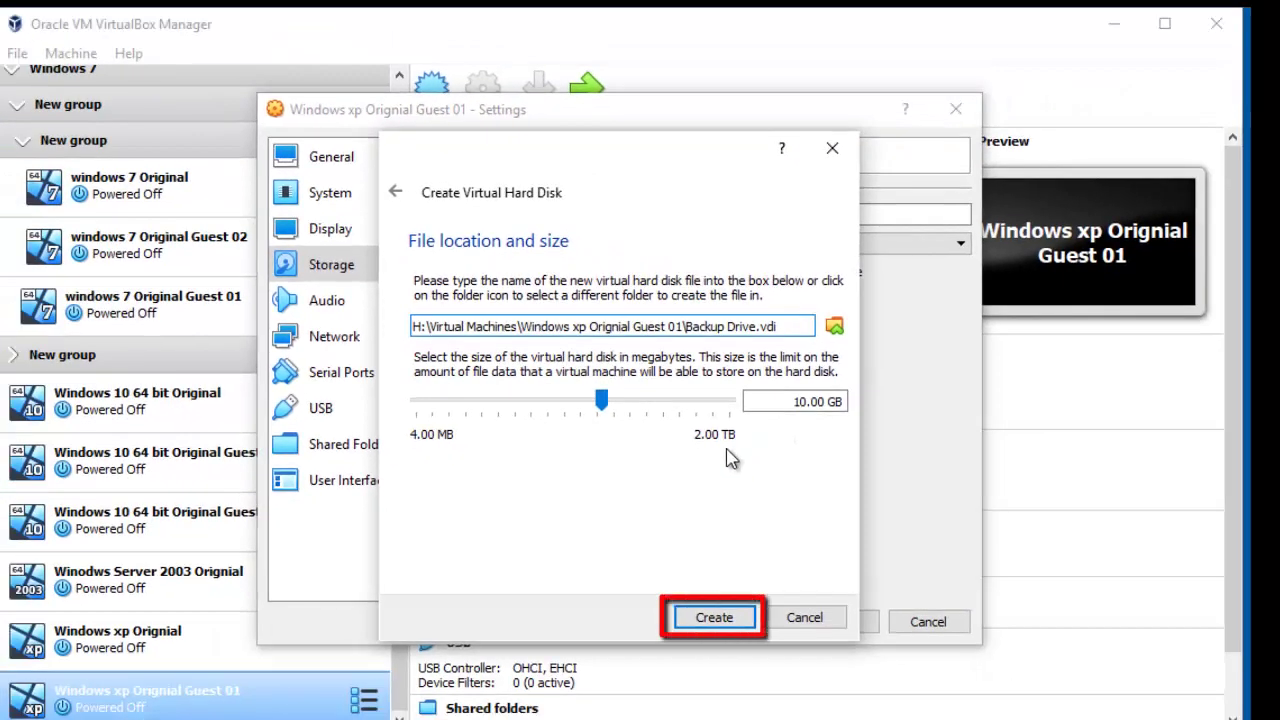
pyautogui.click(727, 620)
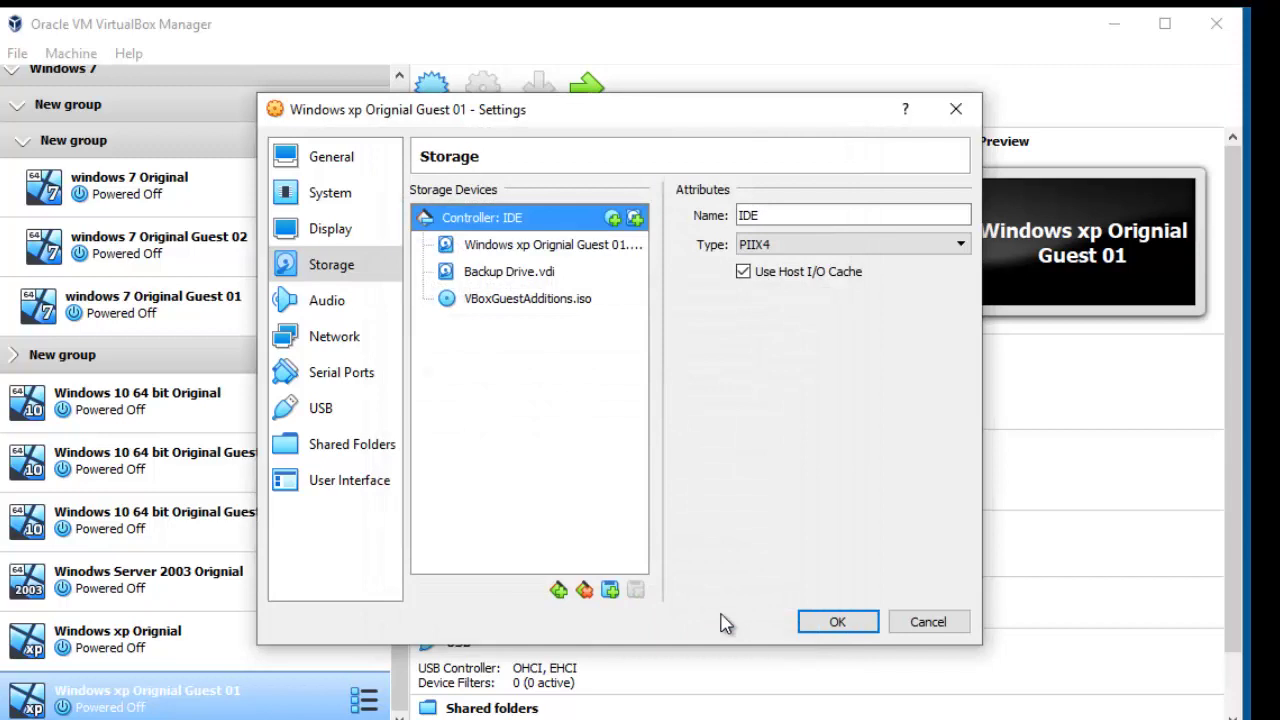
# - Add a floppy controller to the virtual machine's storage devices
pyautogui.moveTo(589, 116); pyautogui.dragTo(580, 43)
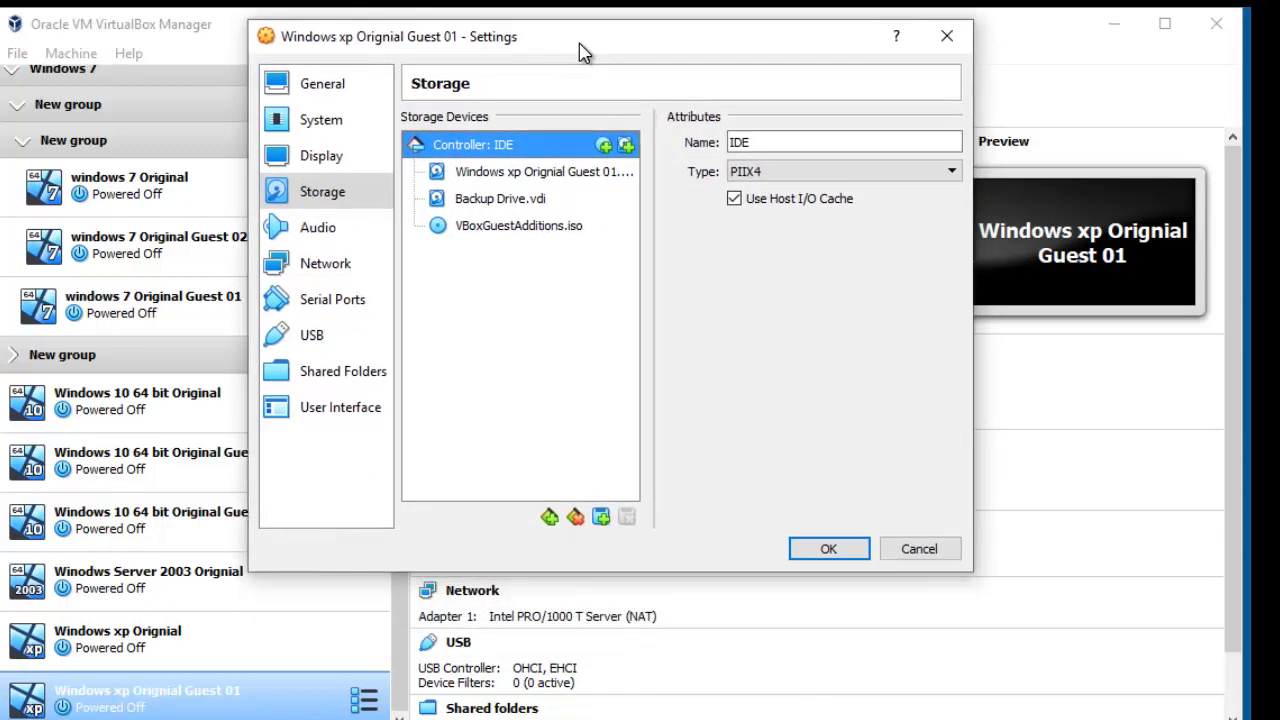
pyautogui.click(550, 518)
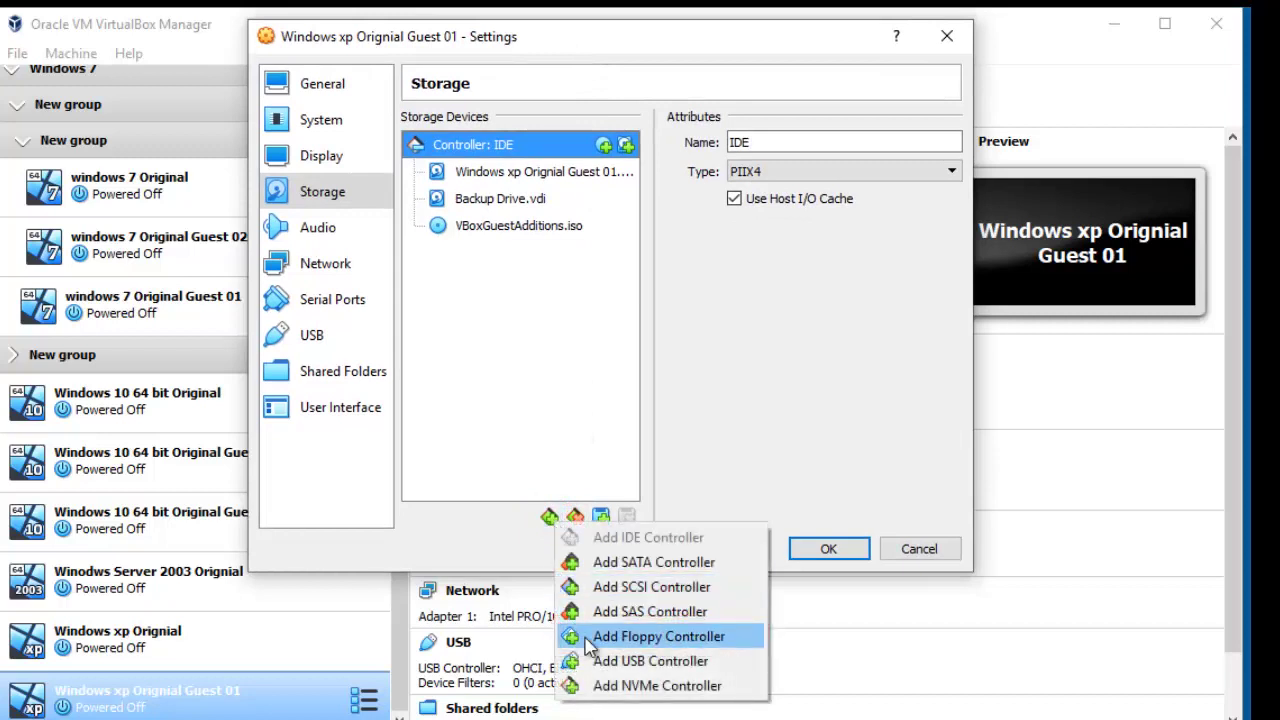
pyautogui.click(640, 636)
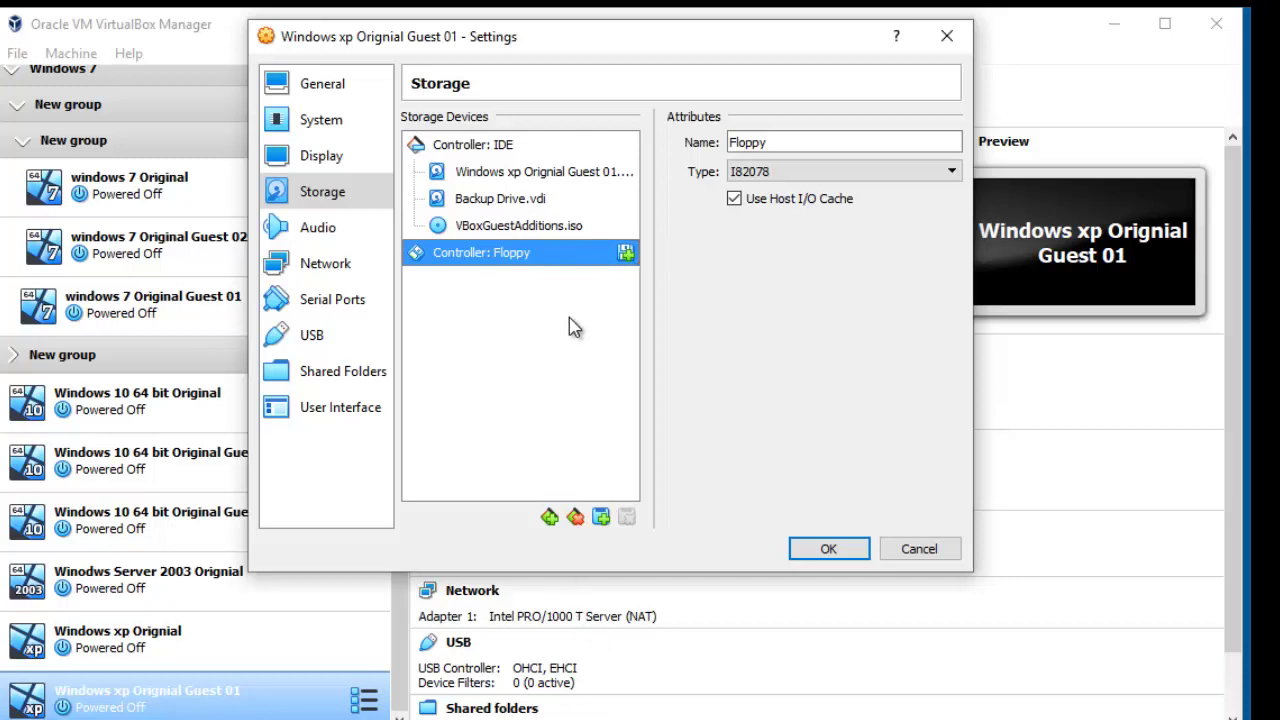
# - Create the 1.44M FAT12 floppy image "Windows xp Orignial Guest 01 recovery disk.img" and attach the recovery disk to the floppy controller
pyautogui.click(625, 252)
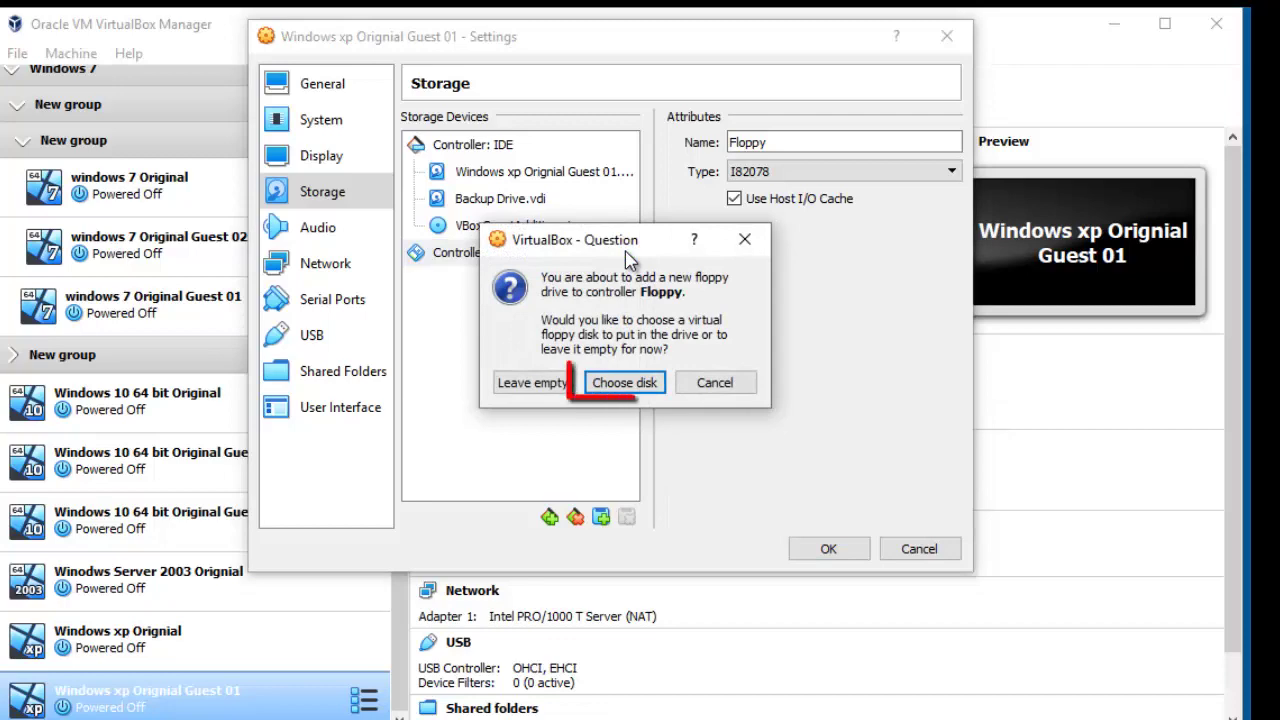
pyautogui.click(614, 386)
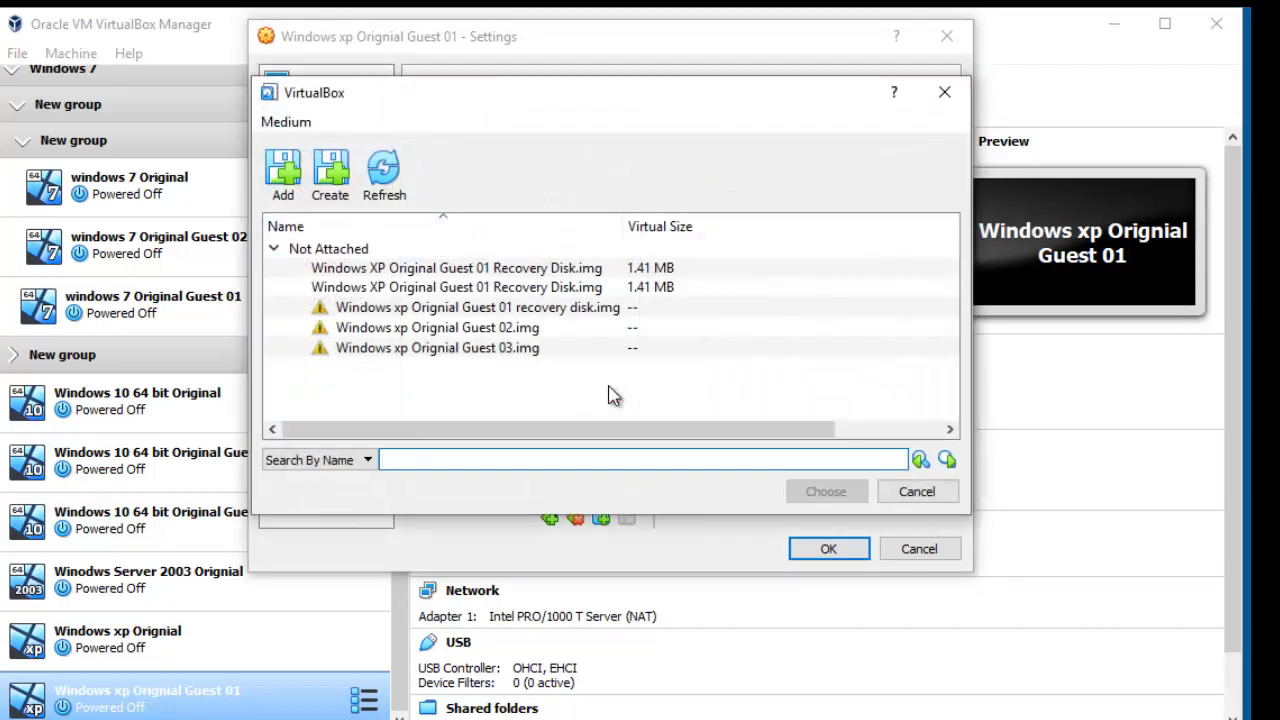
pyautogui.click(336, 174)
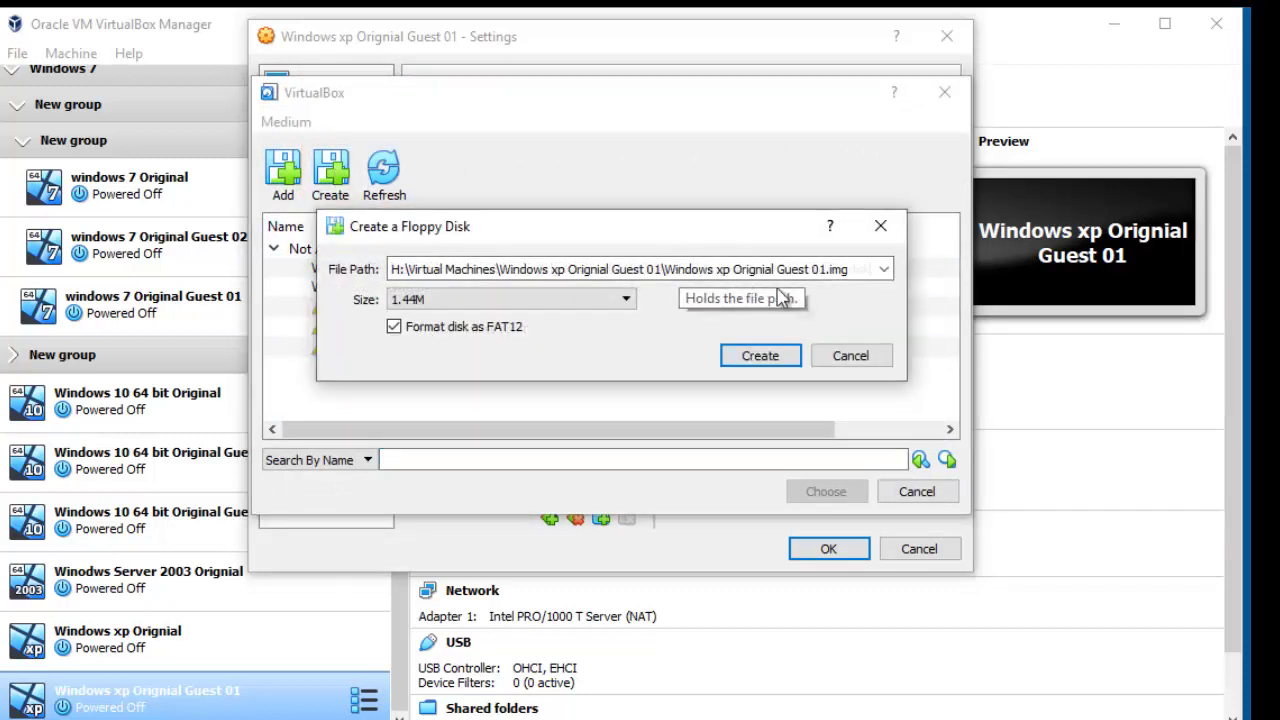
pyautogui.press('BackSpace')
pyautogui.press('BackSpace')
pyautogui.press('BackSpace')
pyautogui.press('BackSpace')
pyautogui.write('recovery disk')
pyautogui.click(750, 357)
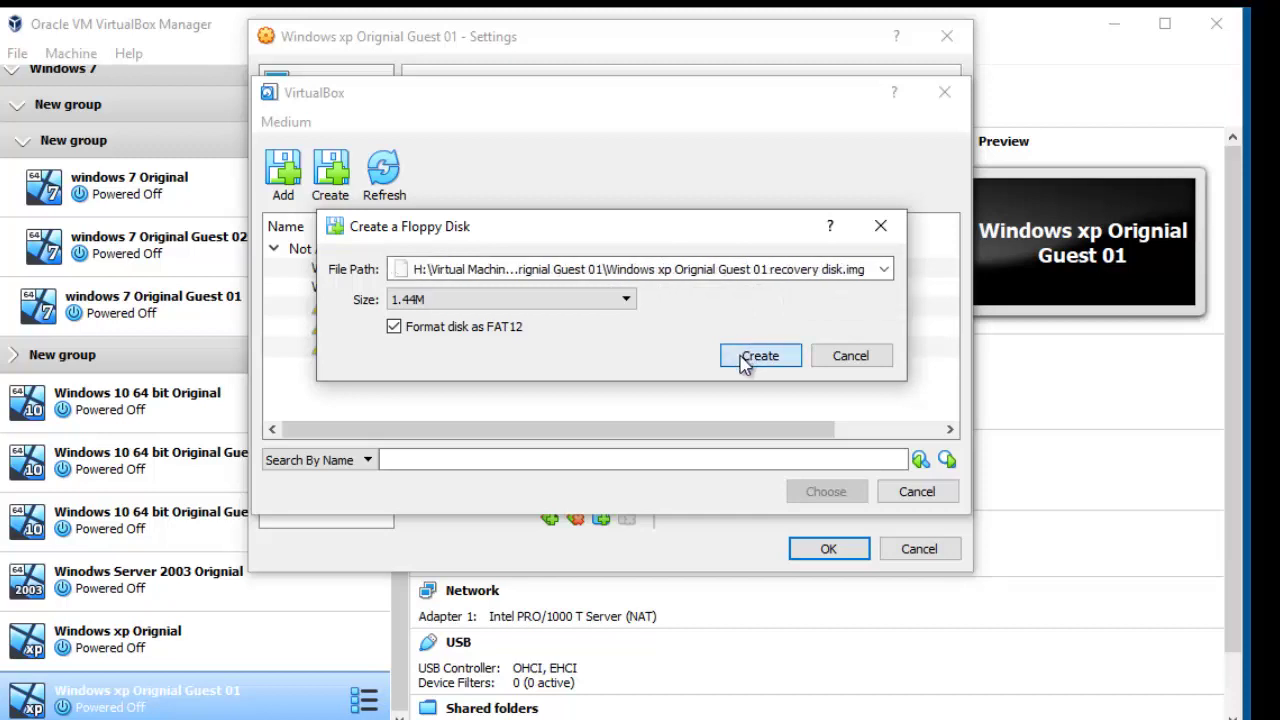
pyautogui.click(822, 494)
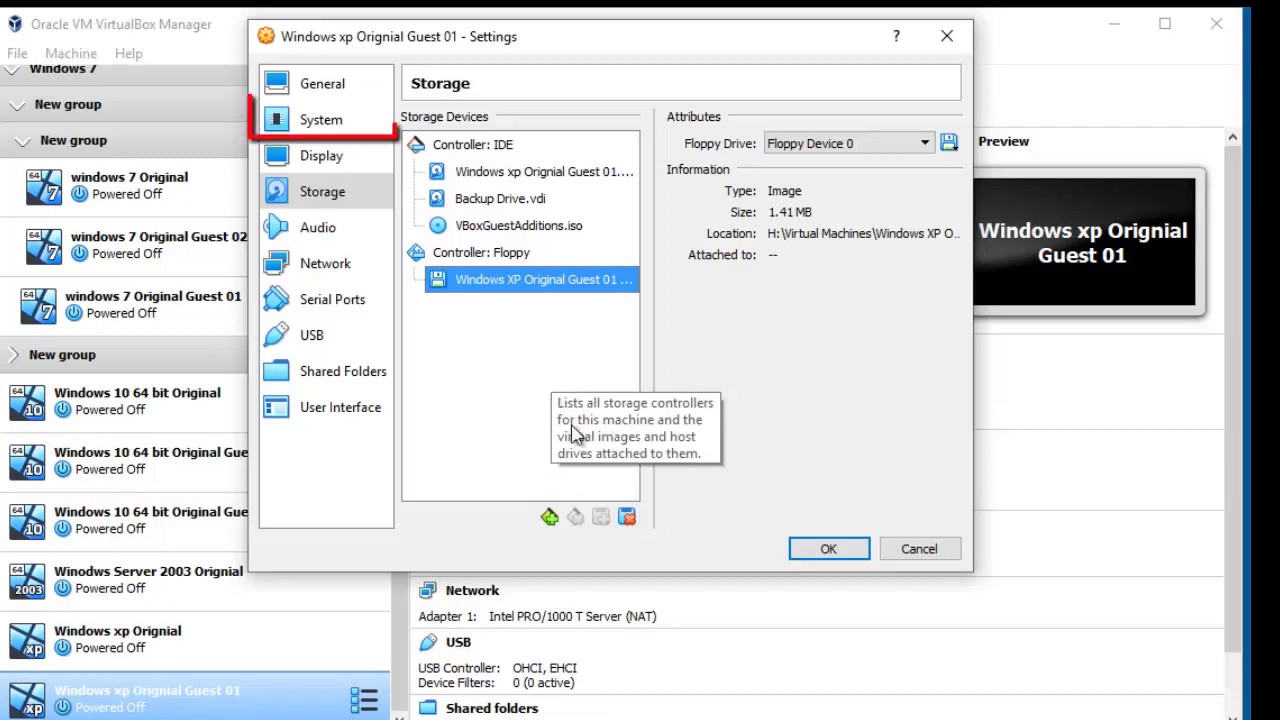
# - Move Hard Disk to the first place in the virtual machine's boot order and save the settings
pyautogui.click(323, 125)
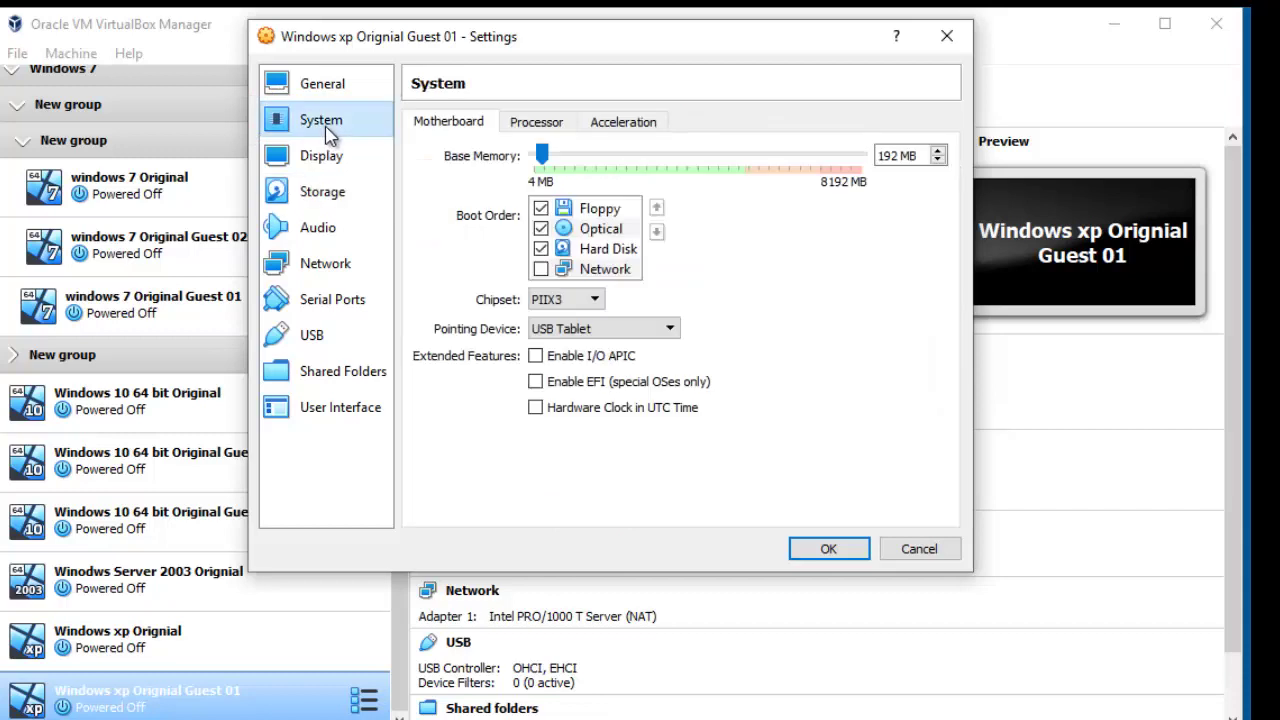
pyautogui.click(608, 249)
pyautogui.click(656, 208)
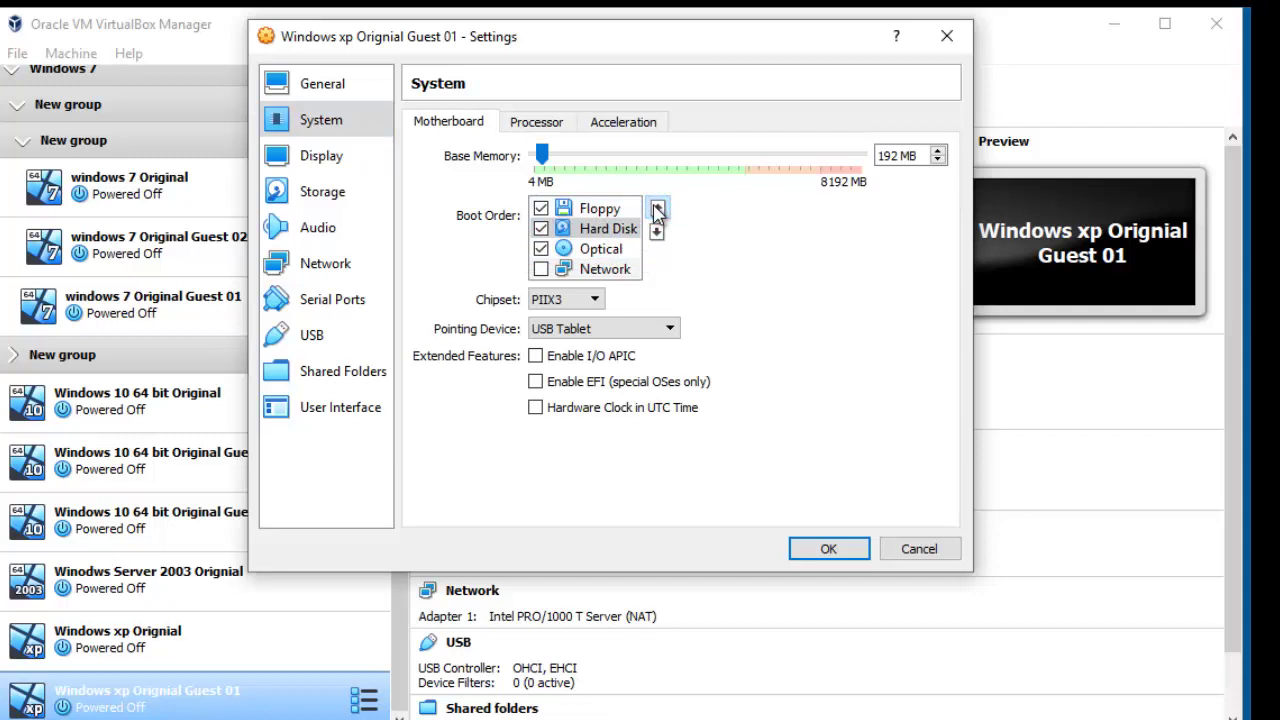
pyautogui.click(657, 209)
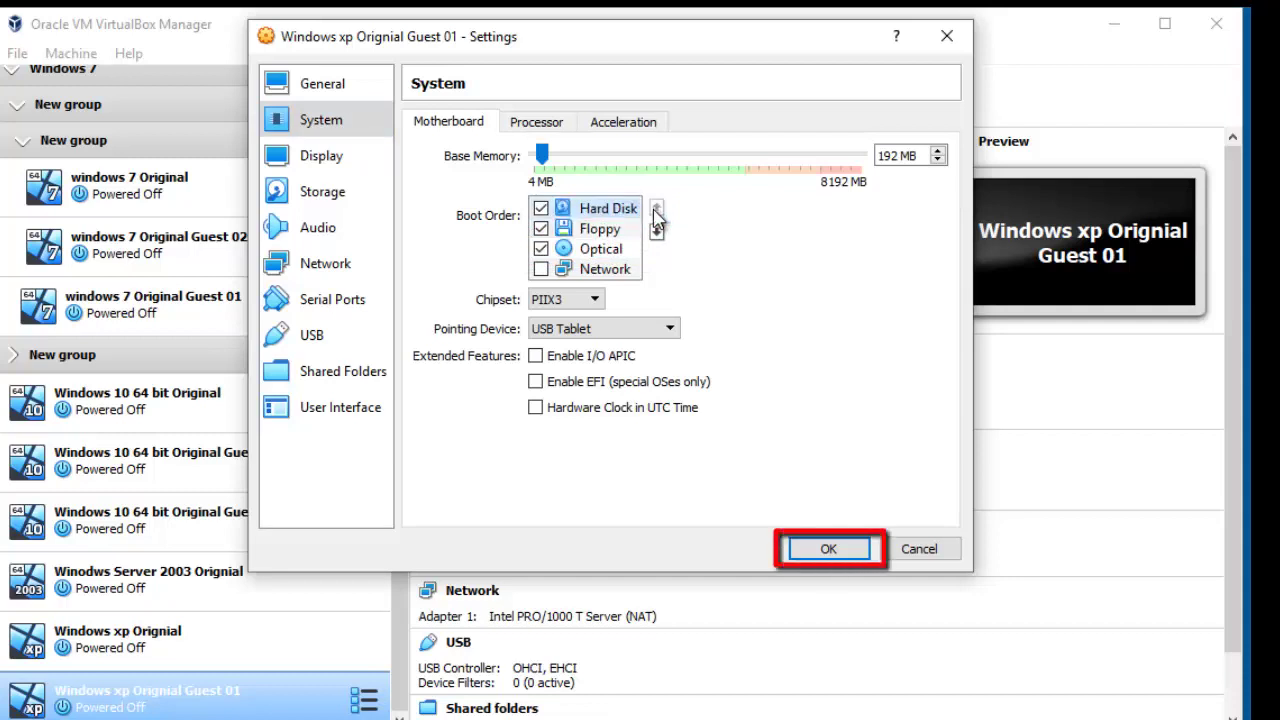
pyautogui.click(829, 549)
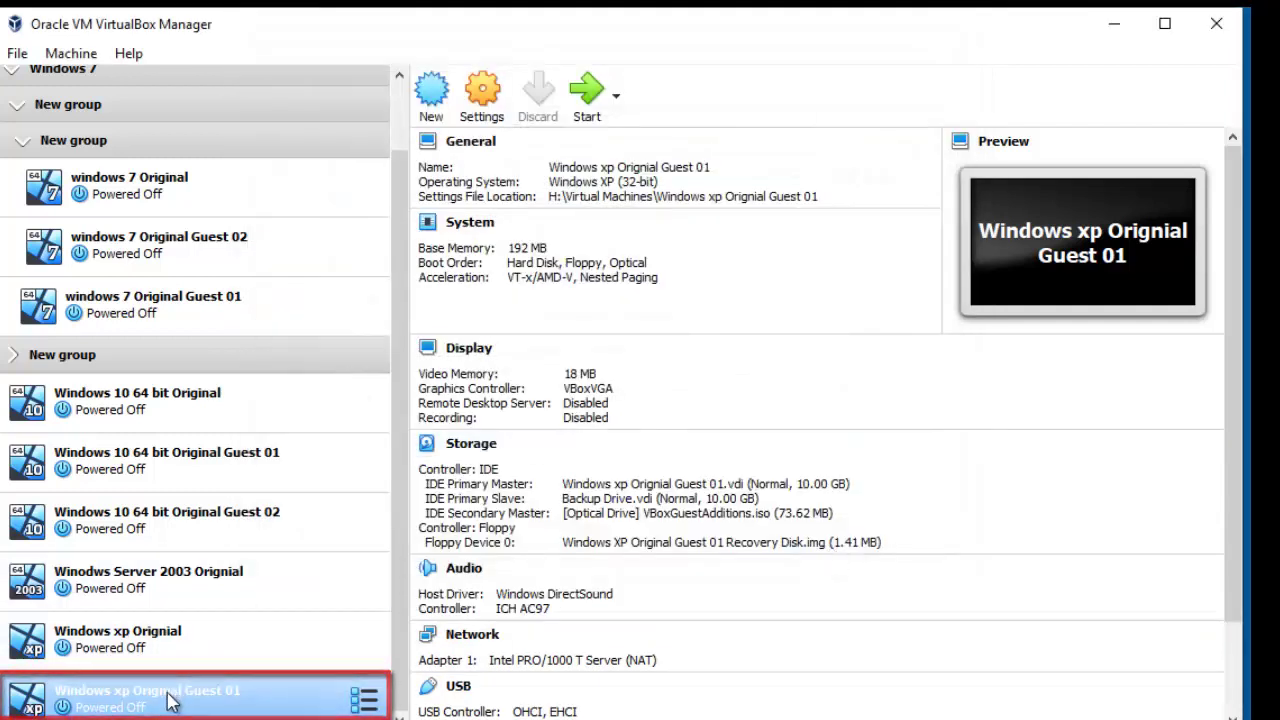
# - Start the Windows xp Orignial Guest 01 machine and check its drives and the floppy drive A: in My Computer
pyautogui.doubleClick(168, 703)
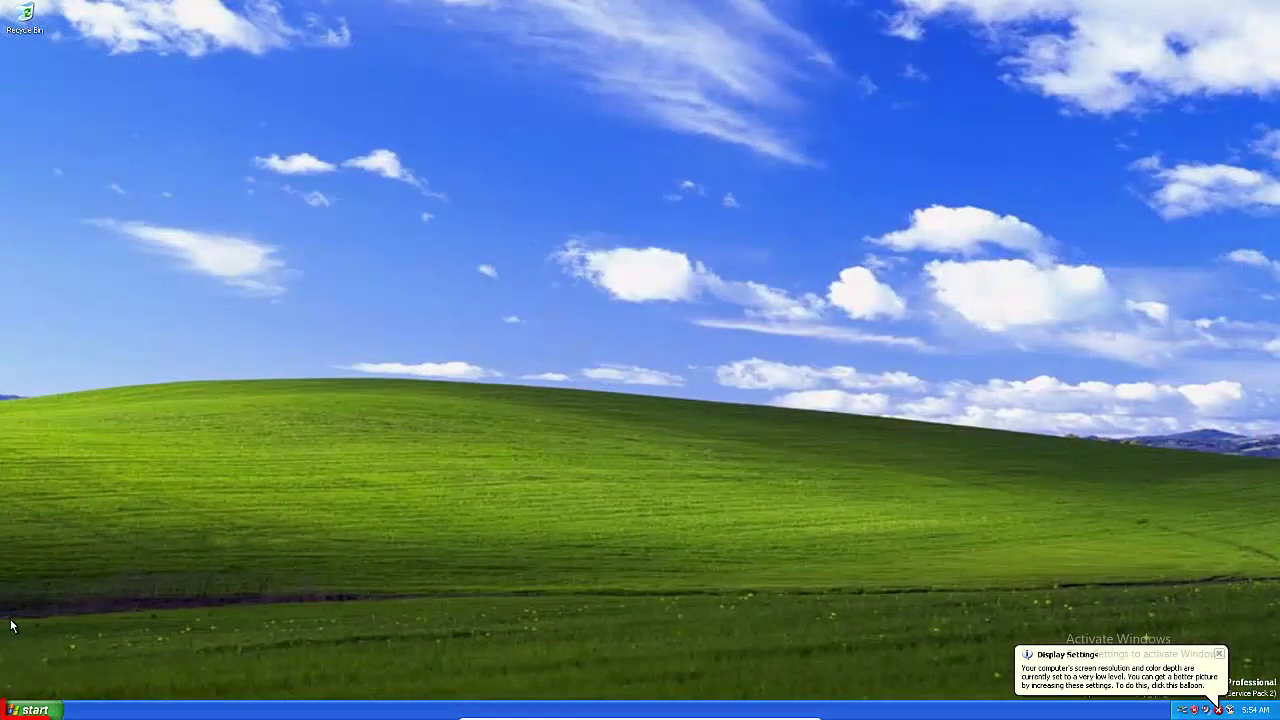
pyautogui.click(28, 710)
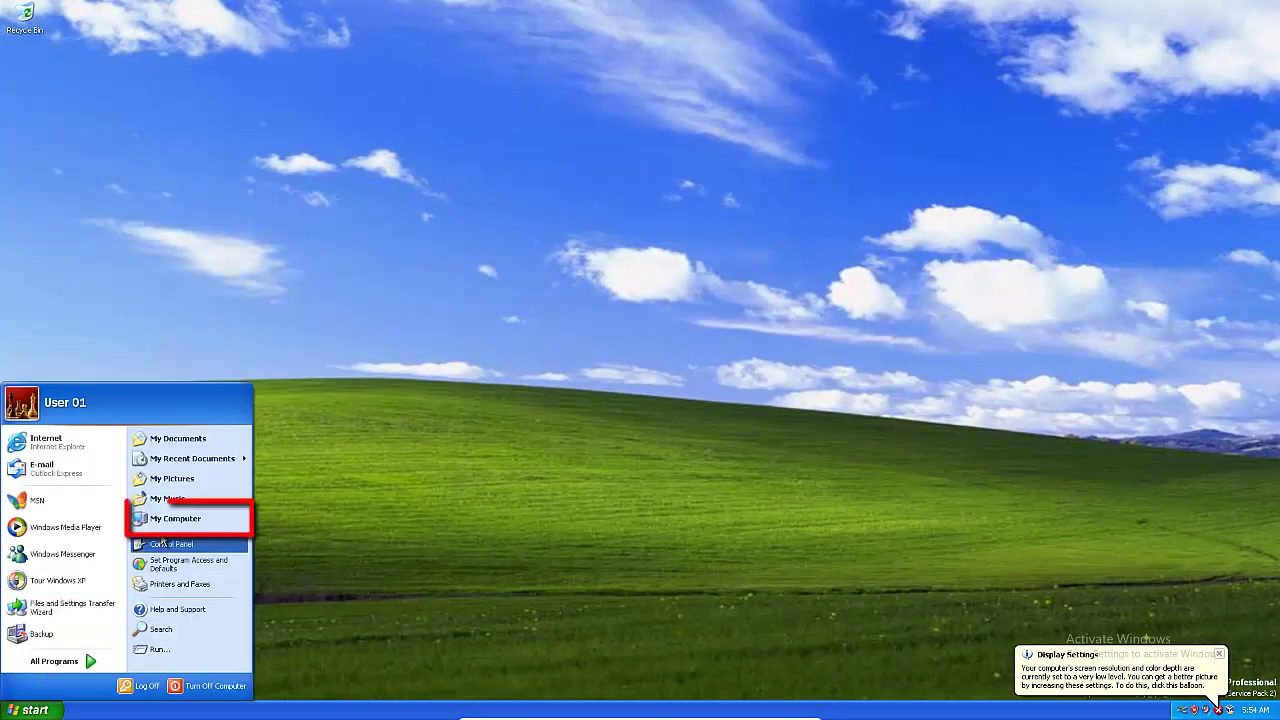
pyautogui.click(170, 520)
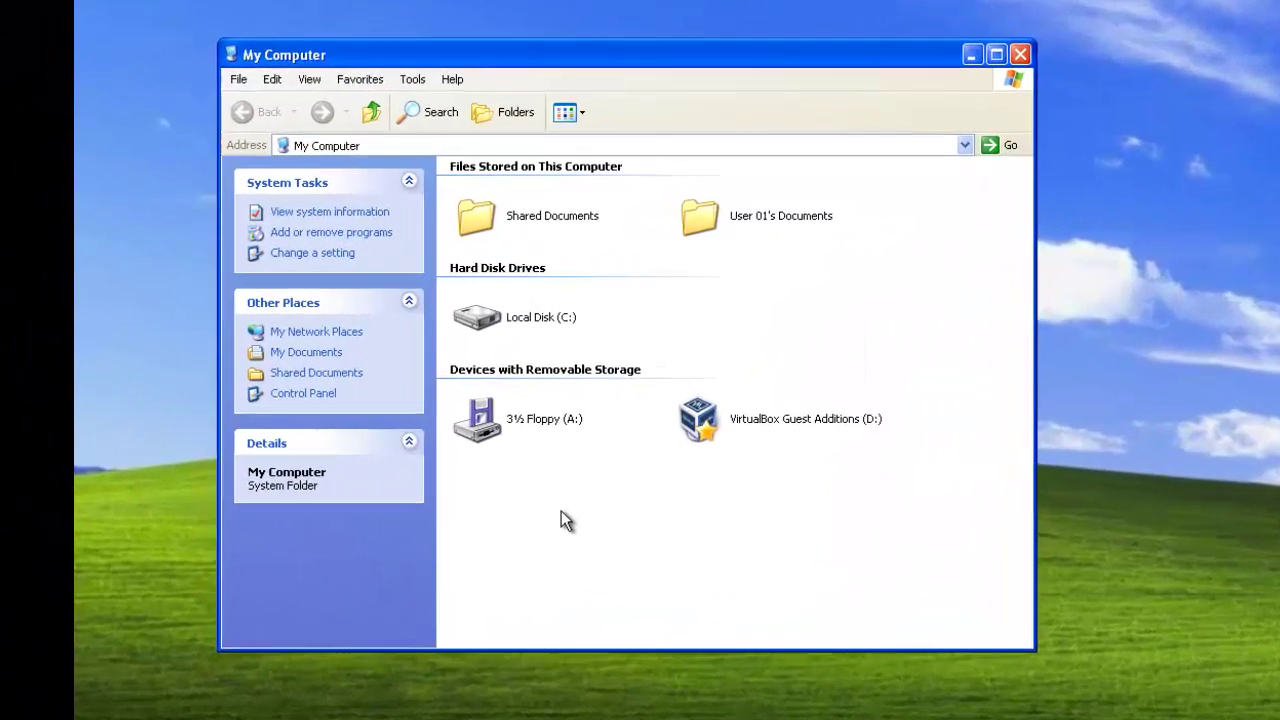
pyautogui.click(382, 395)
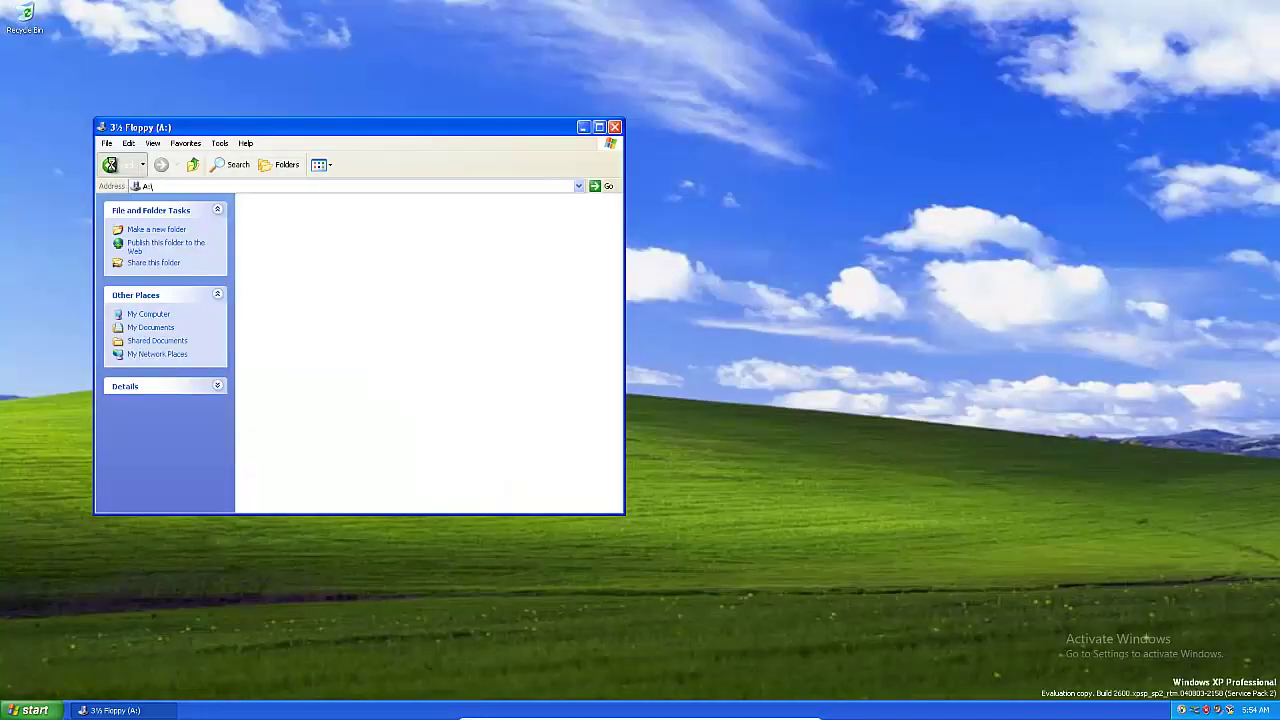
pyautogui.press('BackSpace')
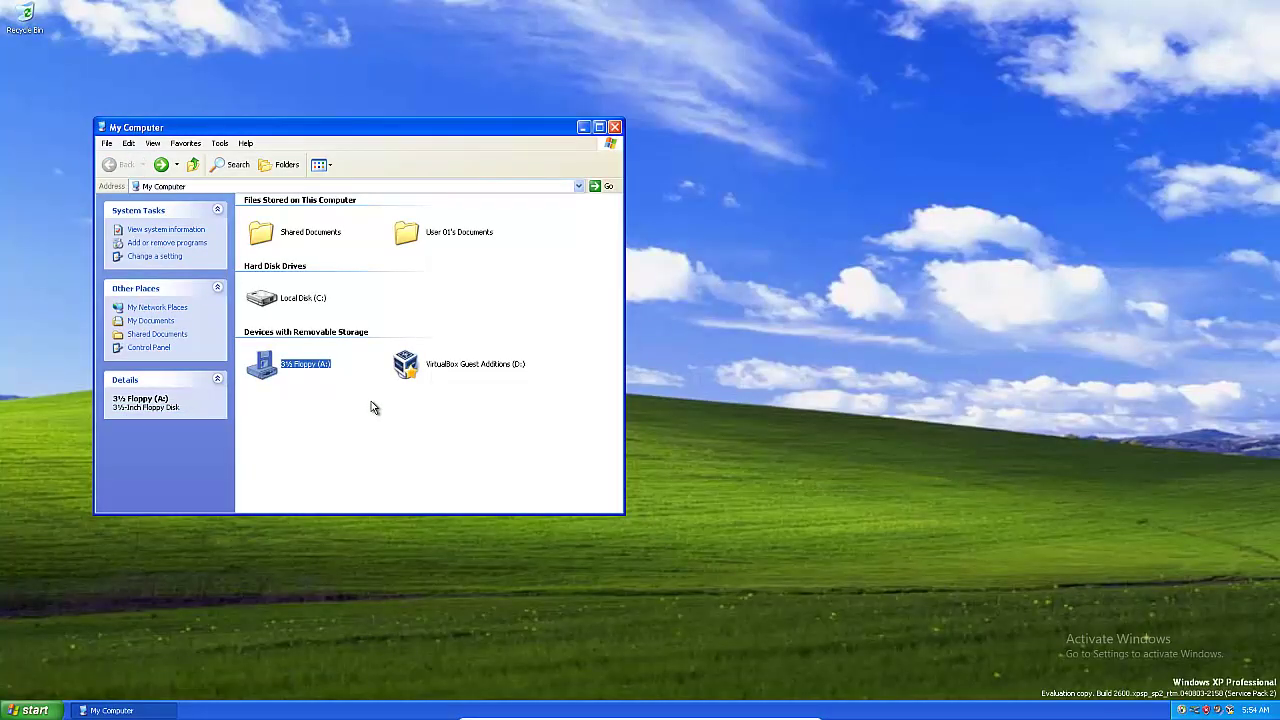
# - Switch the guest's Control Panel to Classic View and open Administrative Tools
pyautogui.click(35, 710)
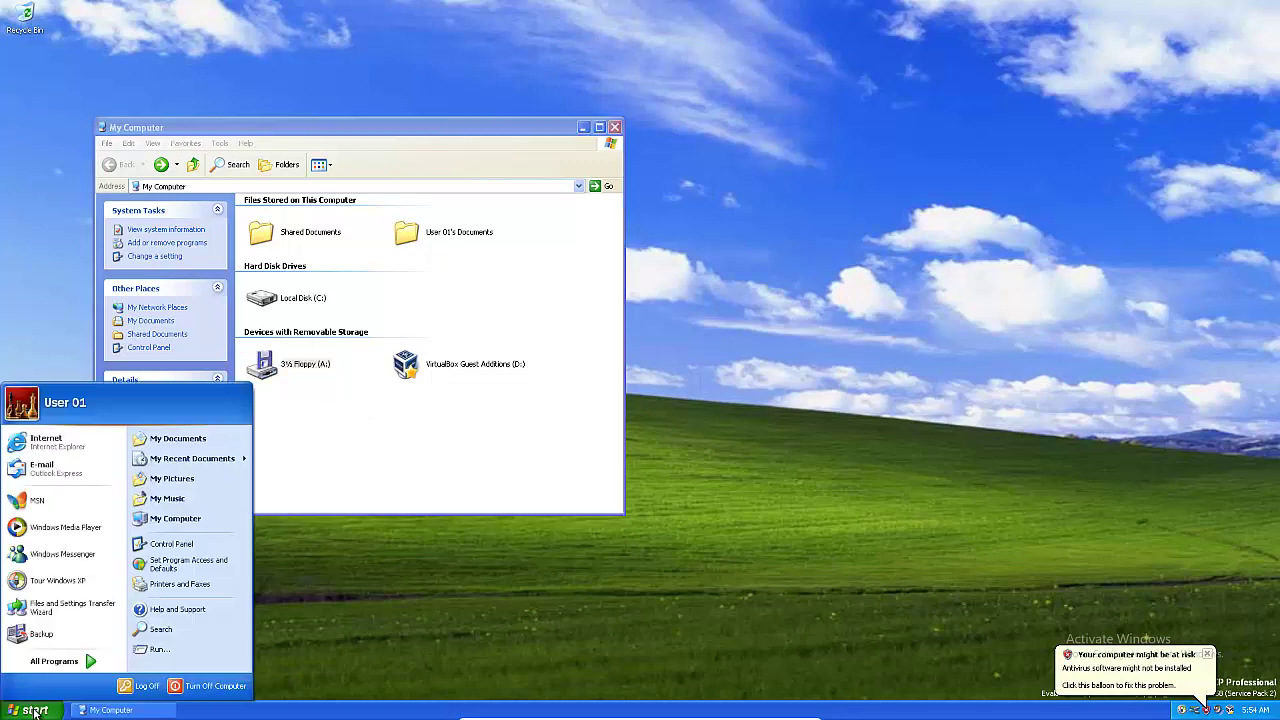
pyautogui.click(175, 545)
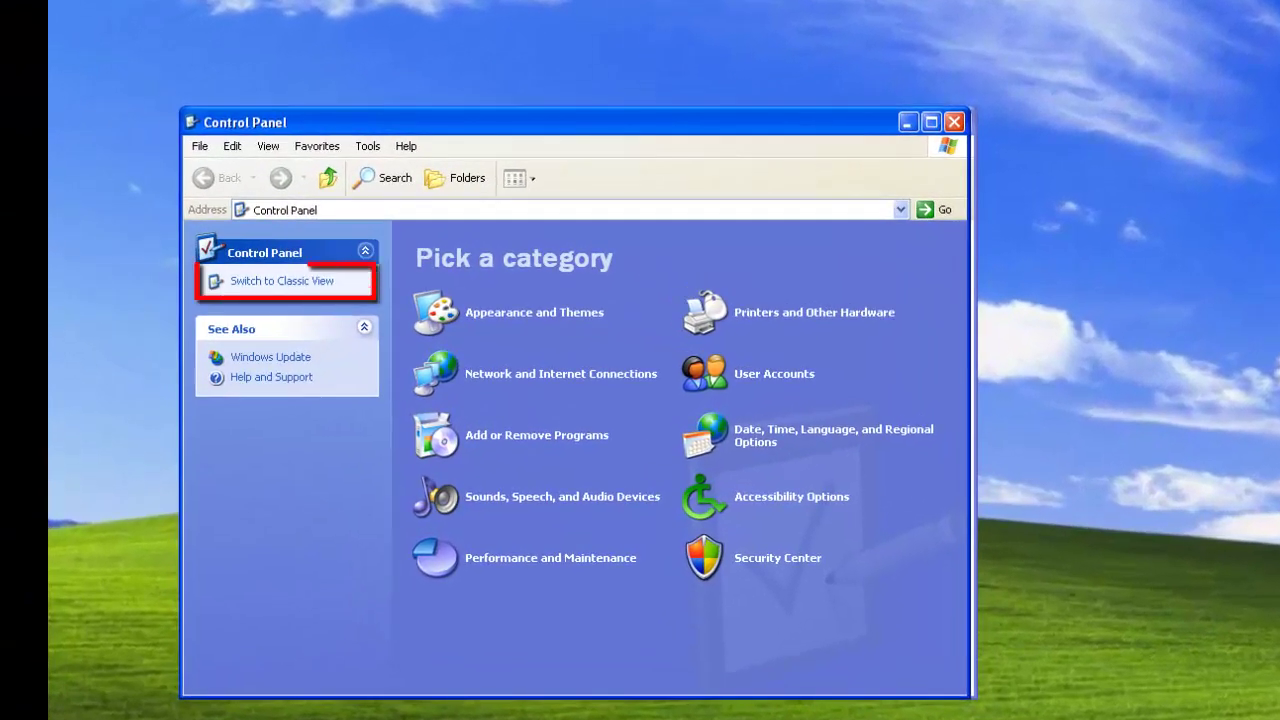
pyautogui.click(318, 282)
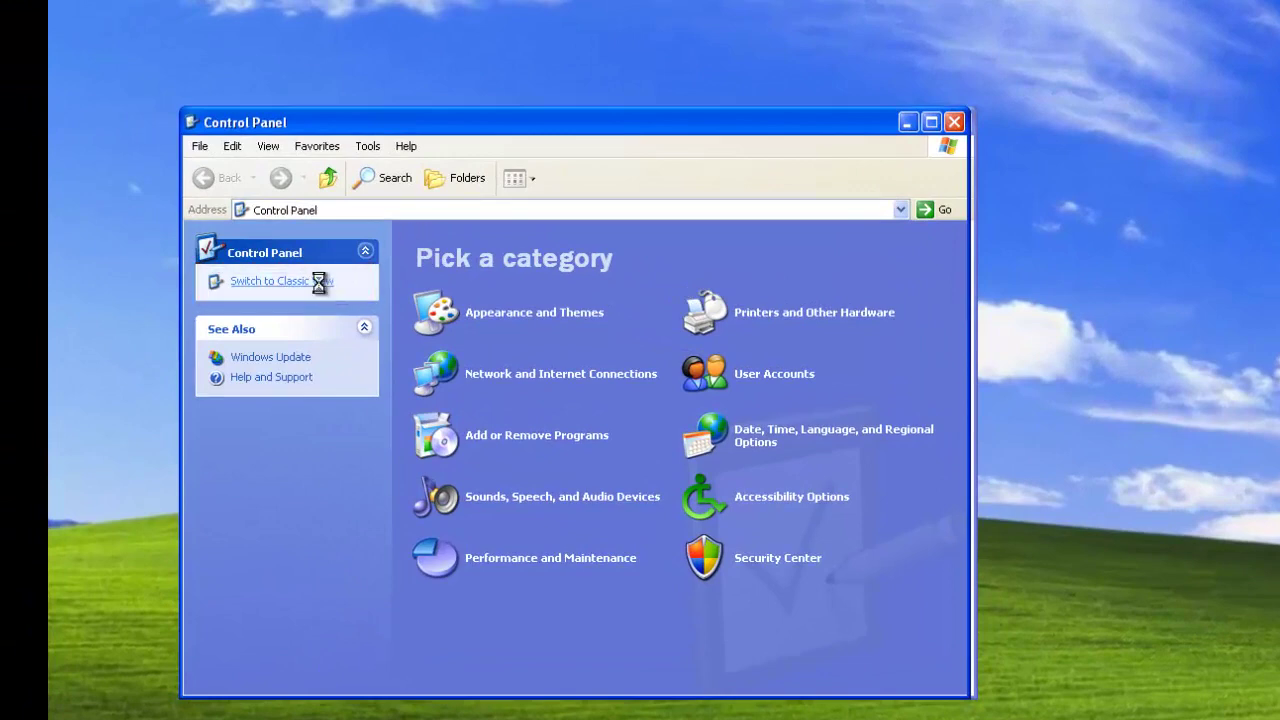
pyautogui.doubleClick(656, 248)
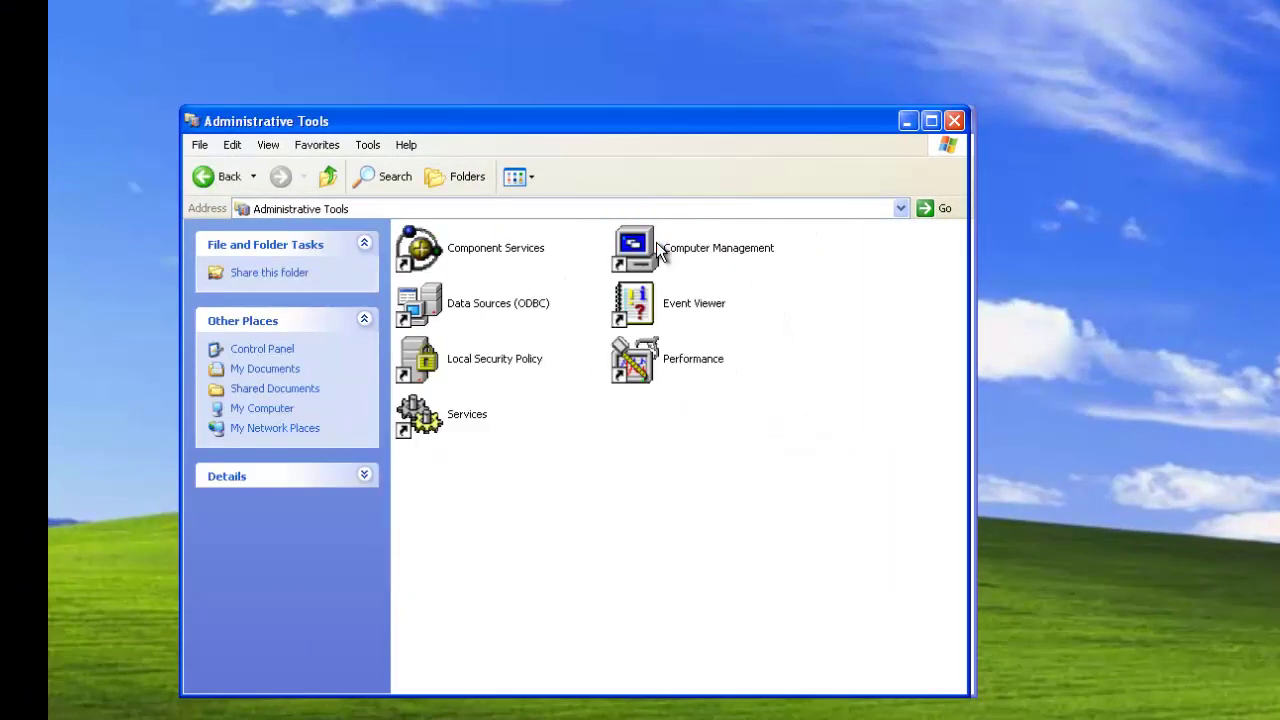
# - Open Disk Management from the Storage group in Computer Management
pyautogui.click(652, 244)
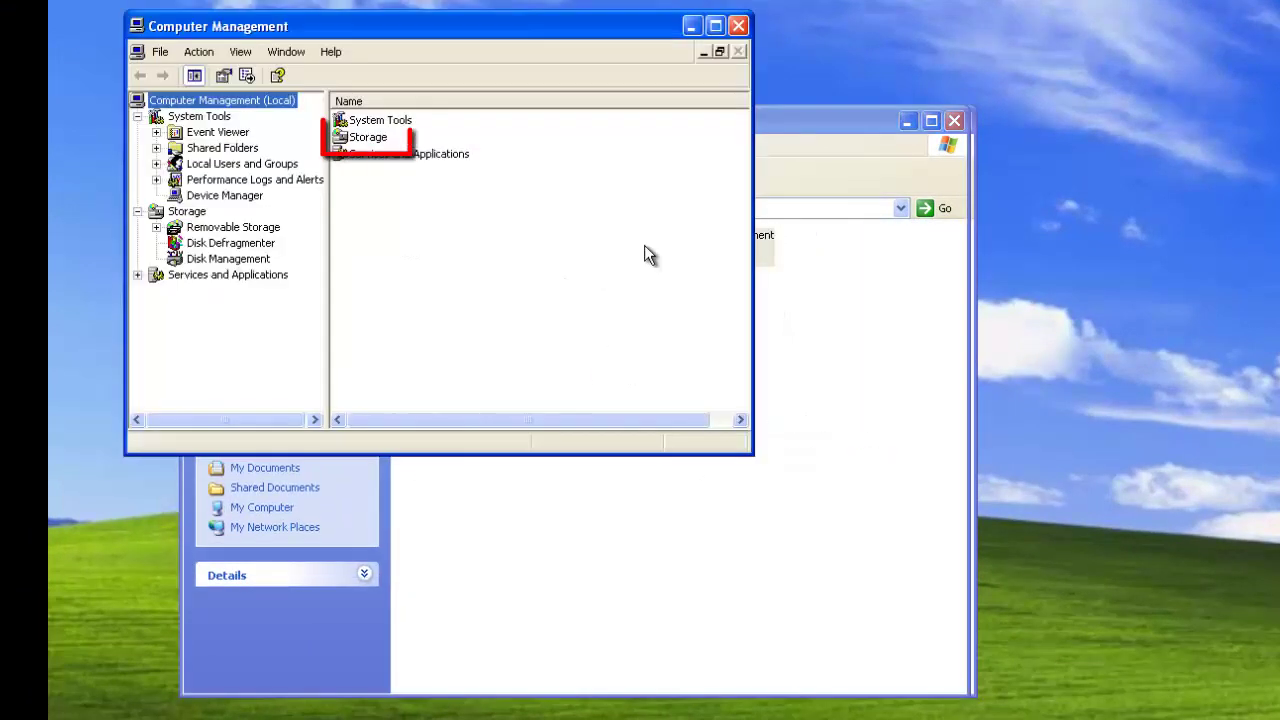
pyautogui.doubleClick(365, 139)
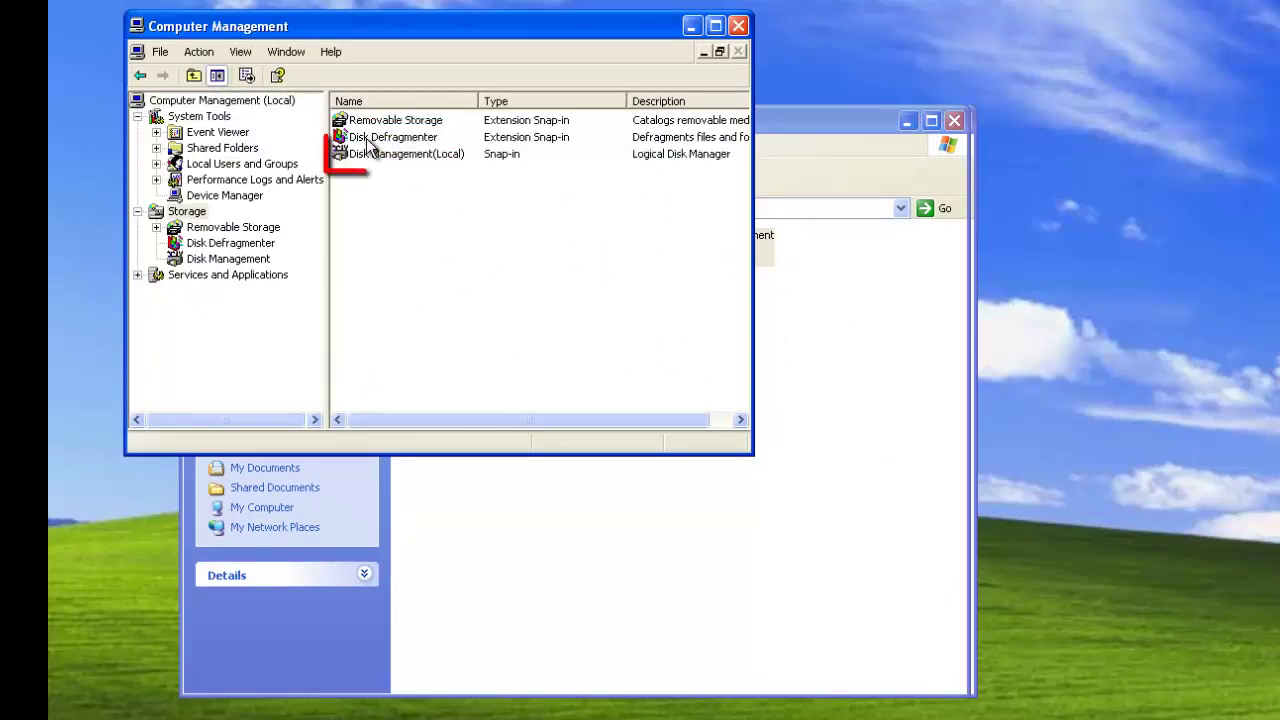
pyautogui.doubleClick(371, 154)
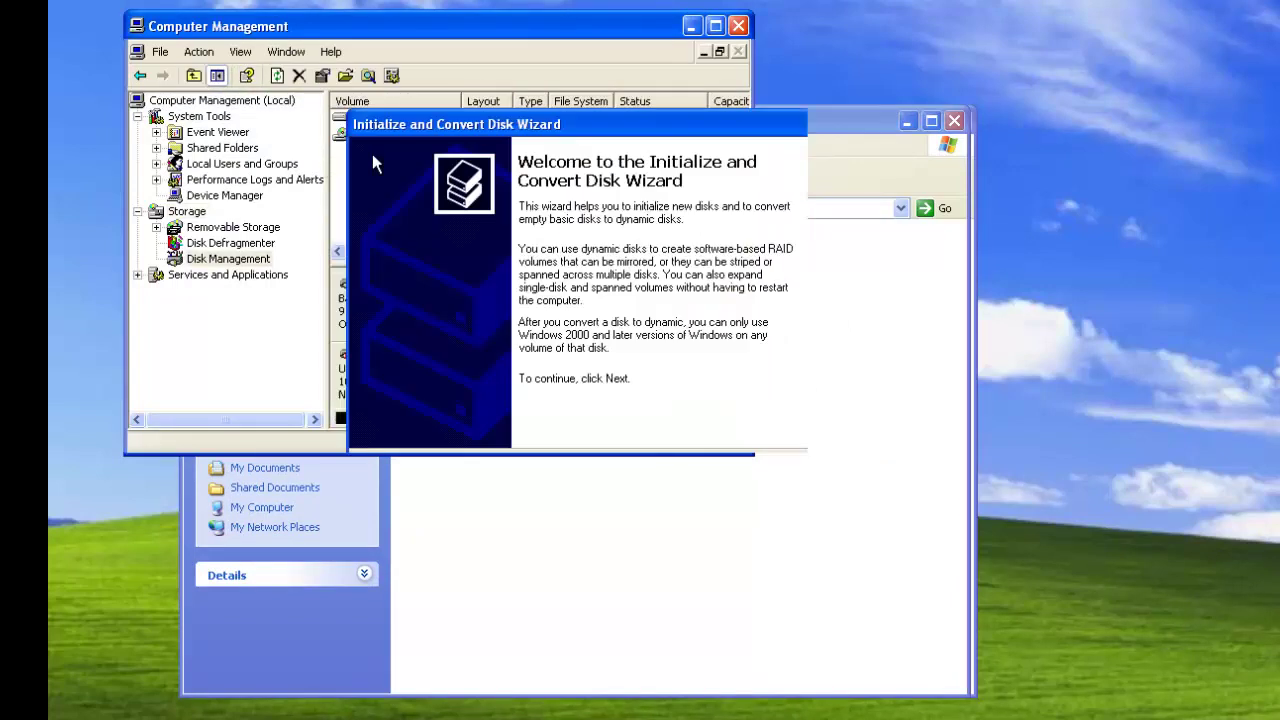
# - Initialize Disk 1 with the Initialize and Convert Disk Wizard, without converting it to a dynamic disk
pyautogui.click(708, 474)
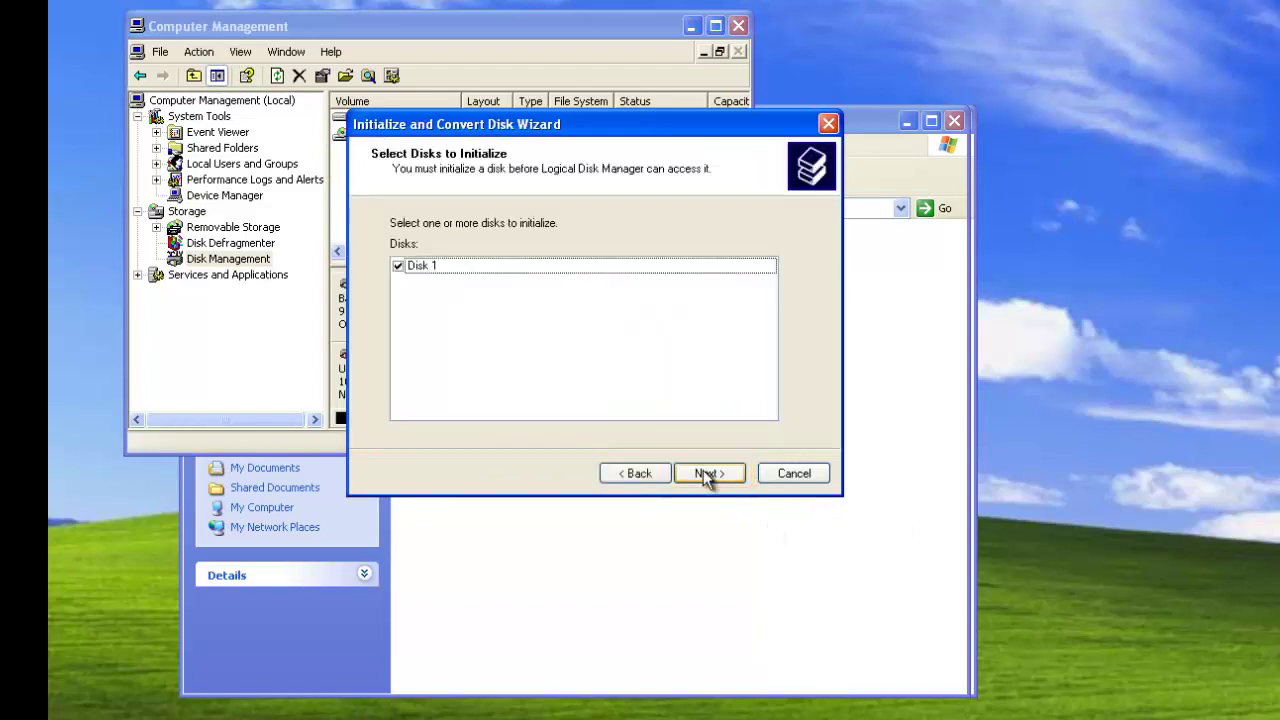
pyautogui.click(708, 474)
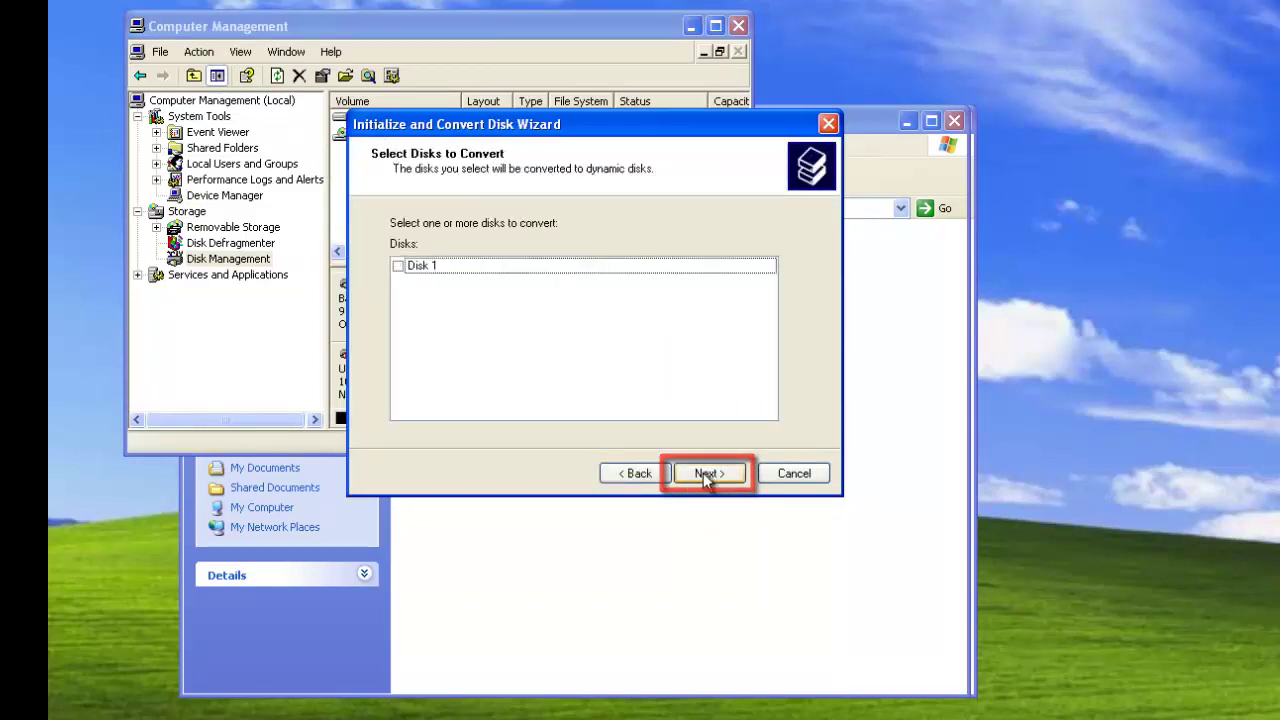
pyautogui.click(708, 474)
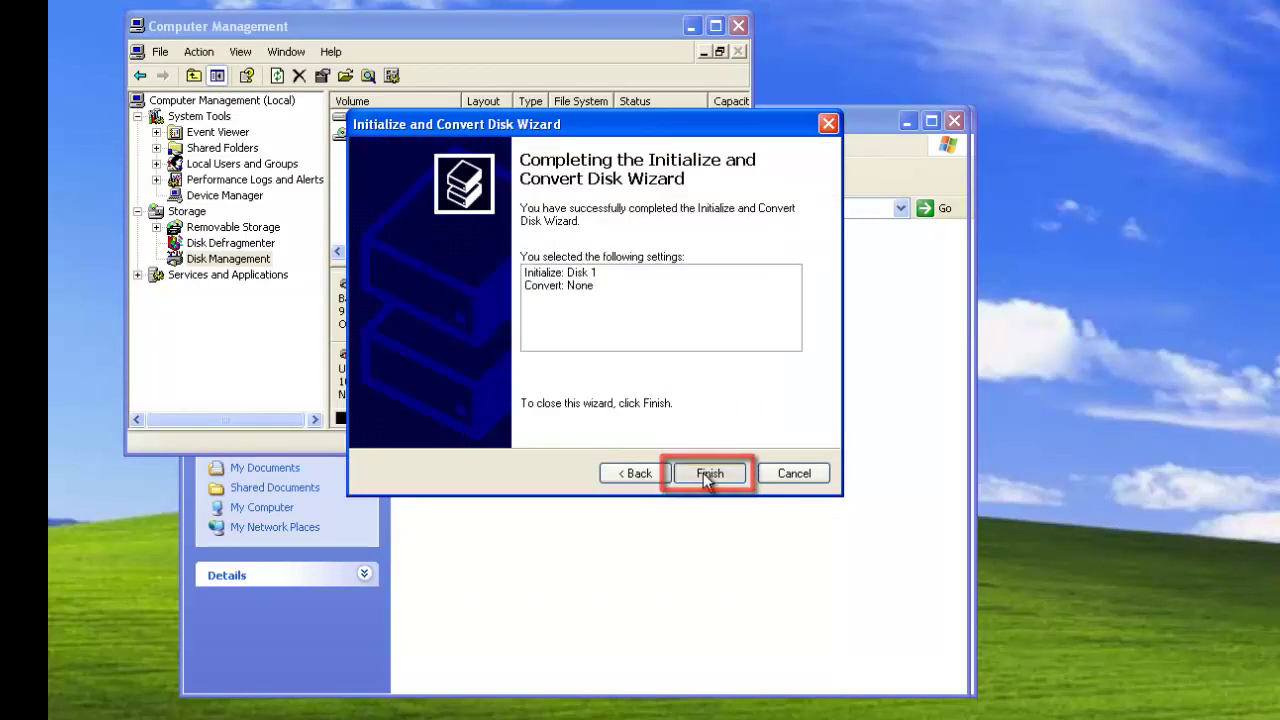
pyautogui.click(705, 474)
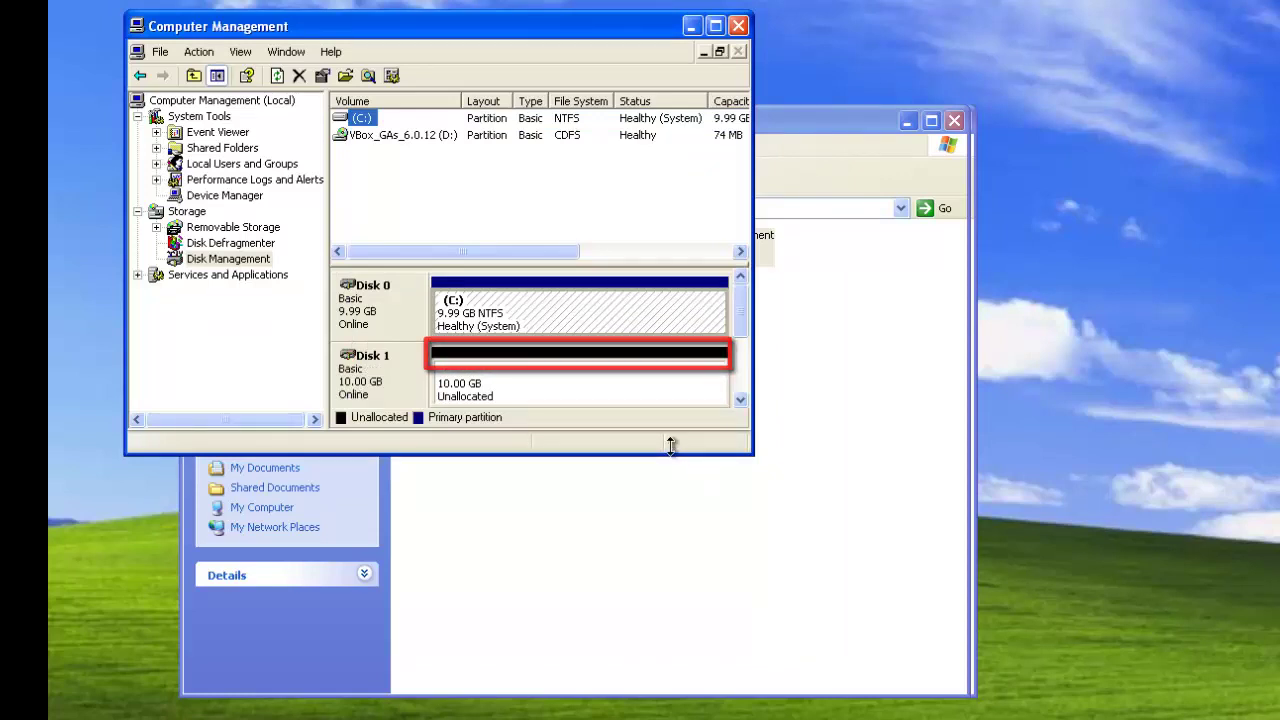
# - Set up a new partition in Disk 1's unallocated space with a size of 10237 MB and the wizard's default type and drive letter
pyautogui.click(597, 367)
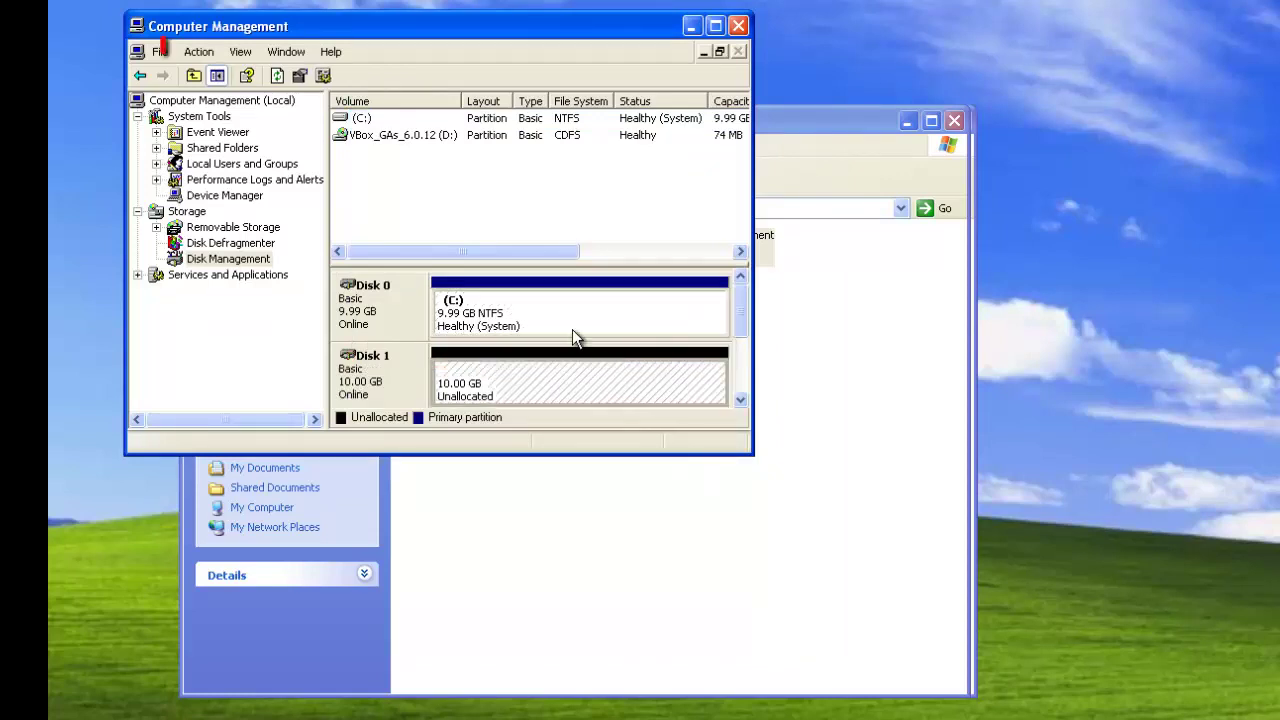
pyautogui.click(199, 51)
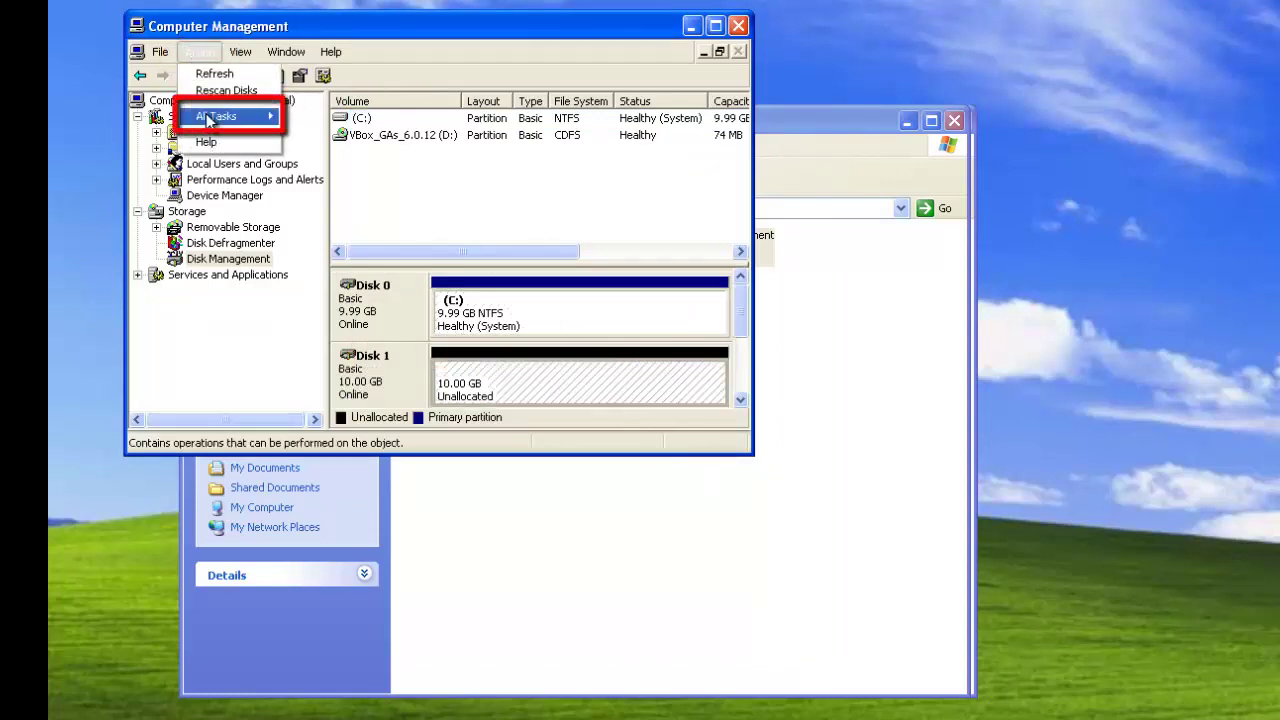
pyautogui.moveTo(207, 119)
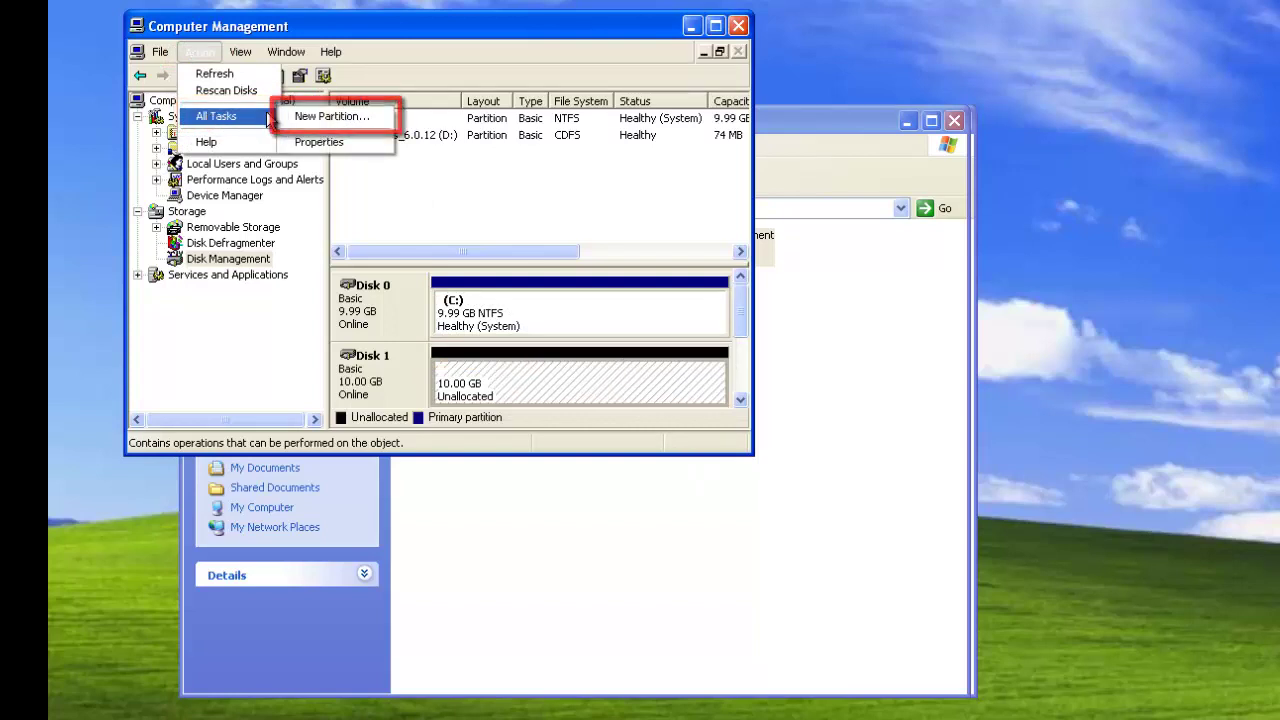
pyautogui.click(331, 117)
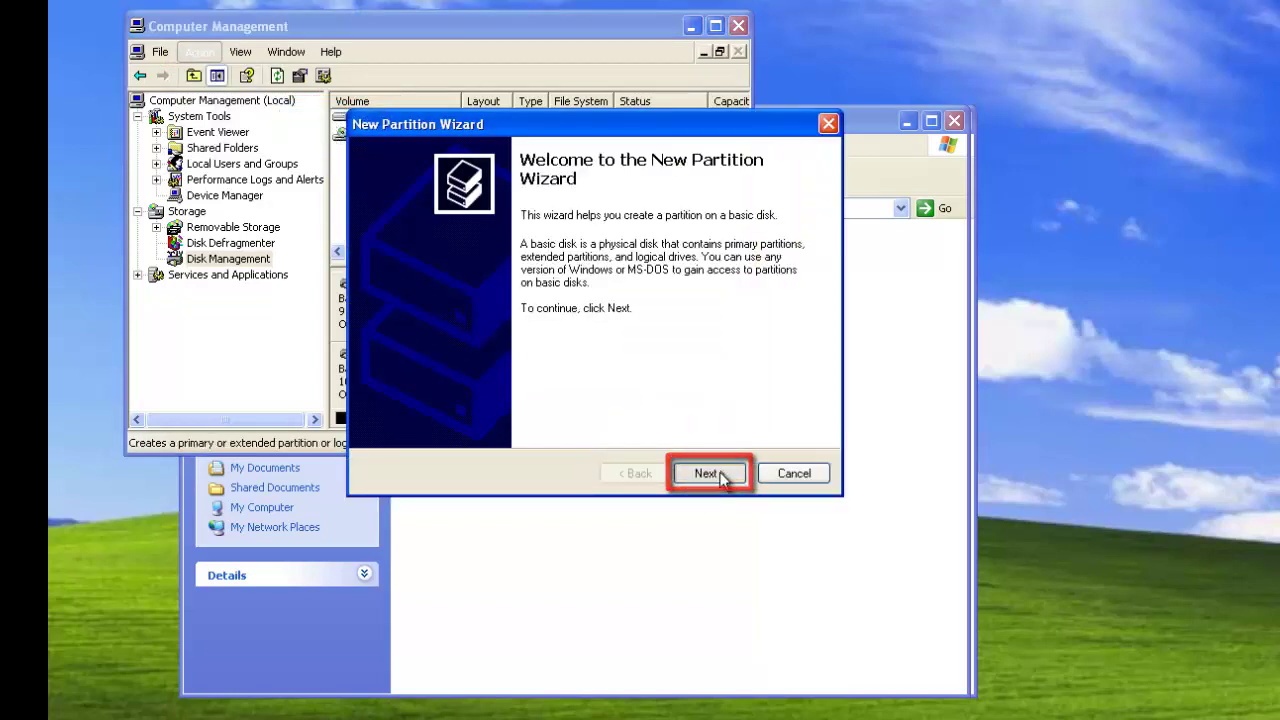
pyautogui.click(707, 473)
pyautogui.click(707, 473)
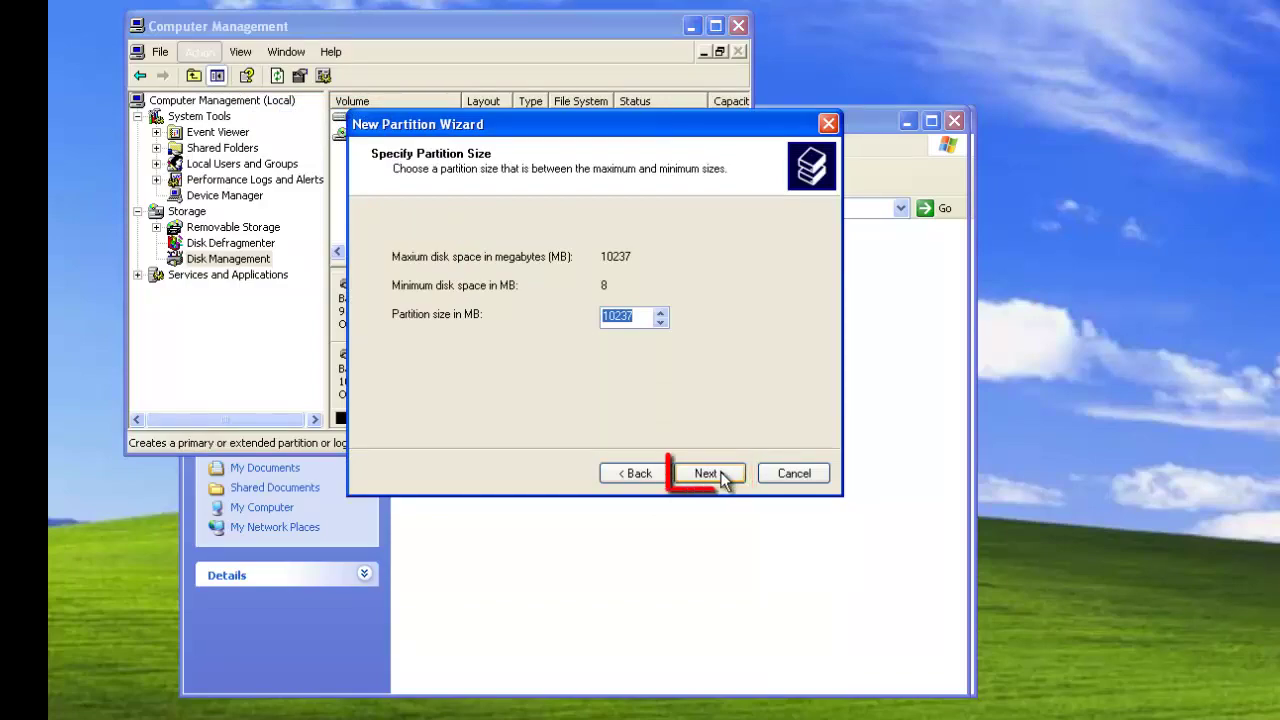
pyautogui.click(721, 476)
pyautogui.click(721, 476)
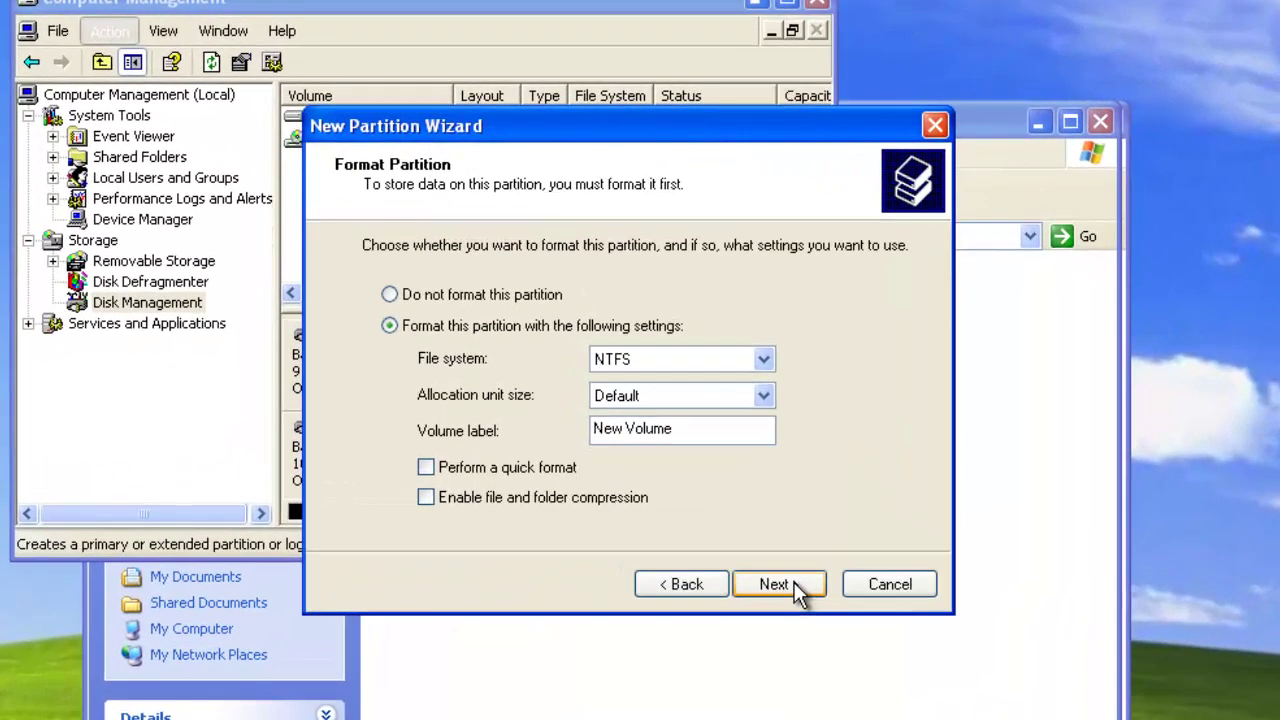
# - Label the new volume BackupDrive and complete the partition with NTFS formatting and the default allocation unit size
pyautogui.moveTo(676, 428); pyautogui.dragTo(587, 438)
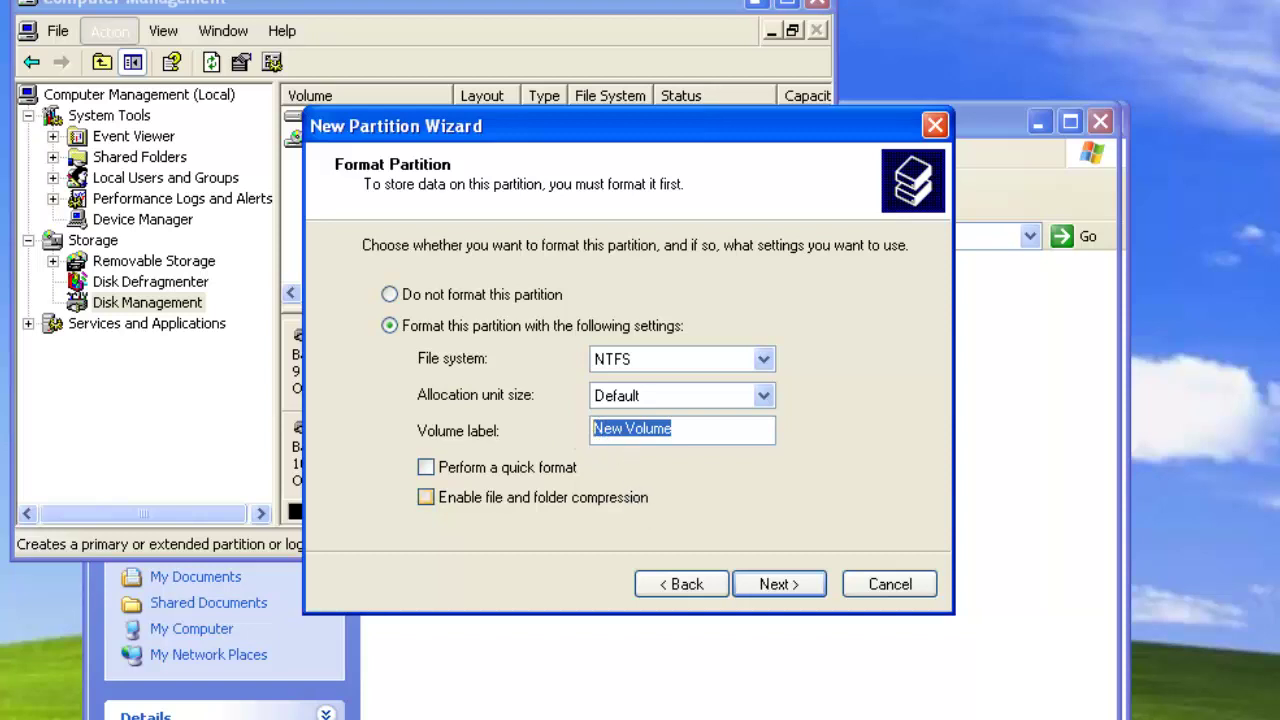
pyautogui.write('BackupDrive')
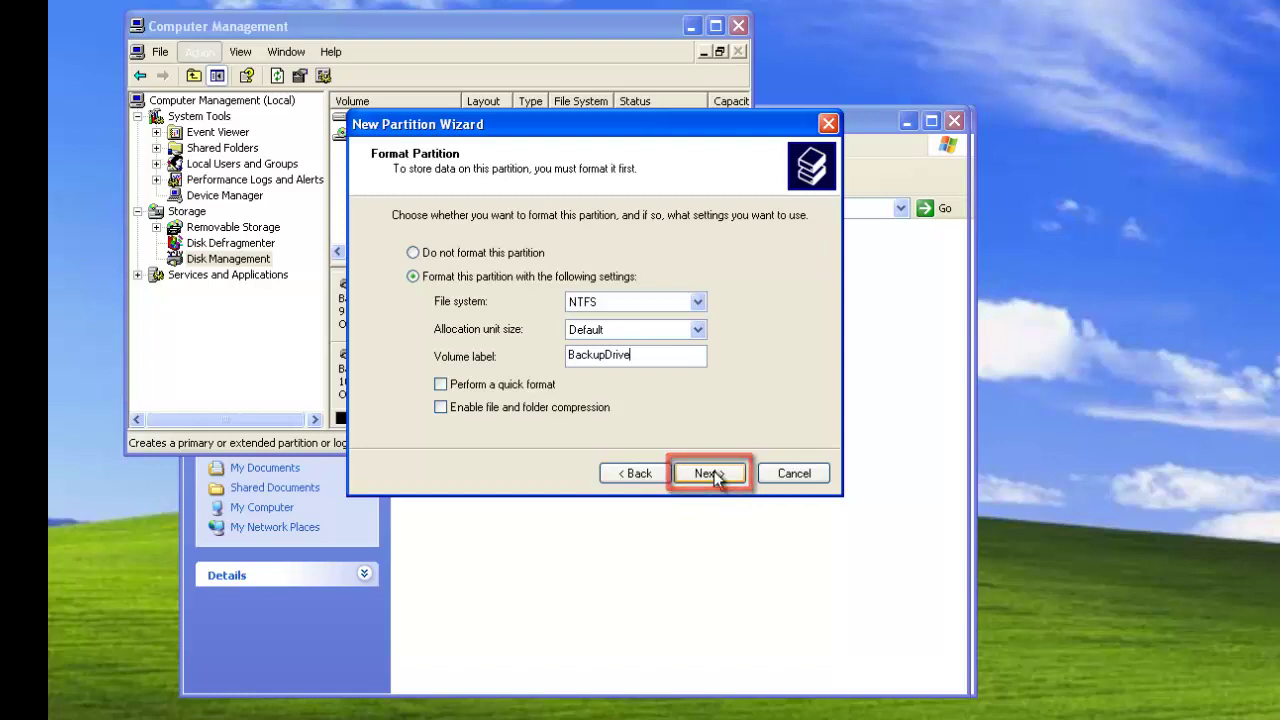
pyautogui.click(710, 474)
pyautogui.click(712, 474)
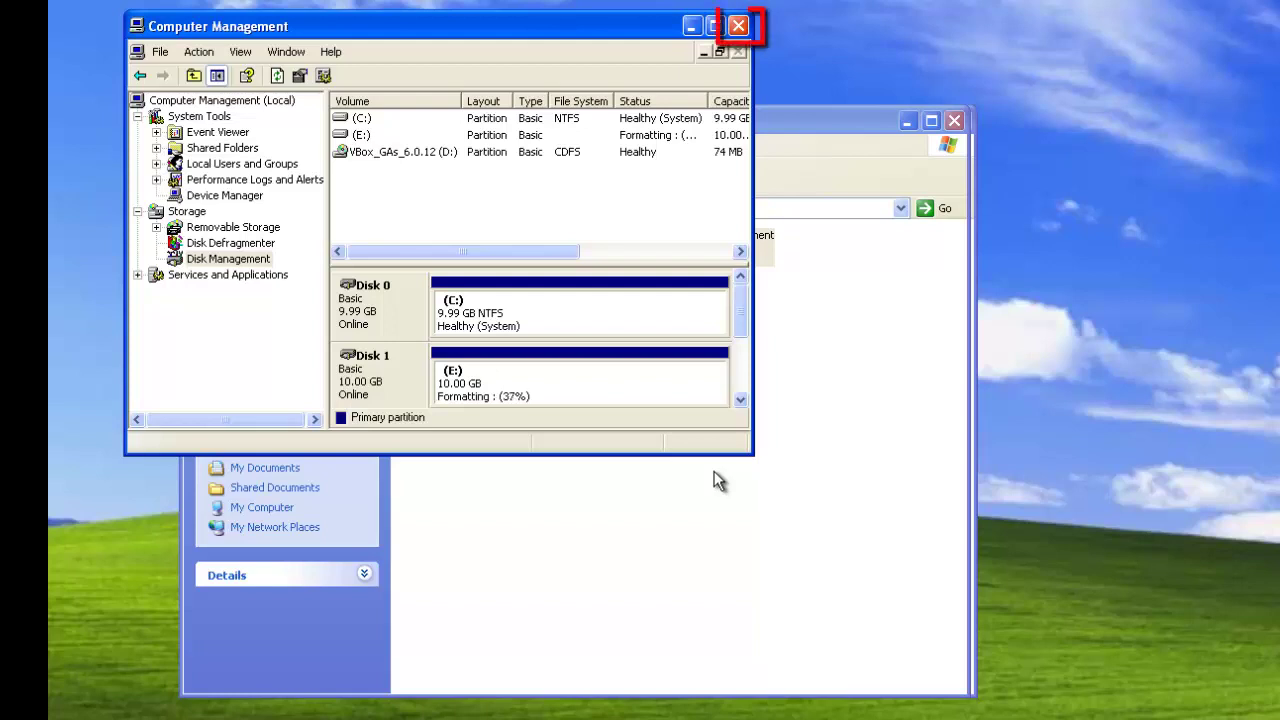
# - Close Computer Management and Administrative Tools, and check the contents of BackupDrive (E:) from My Computer
pyautogui.click(738, 25)
pyautogui.click(954, 121)
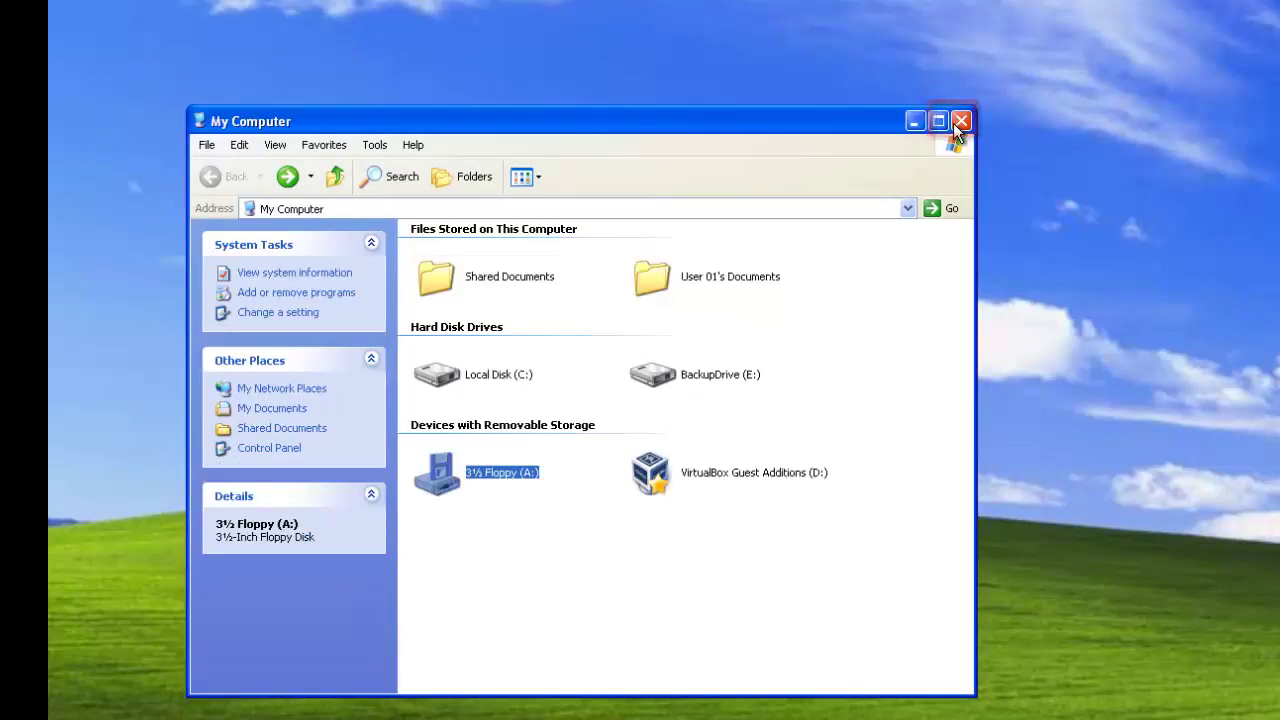
pyautogui.click(538, 593)
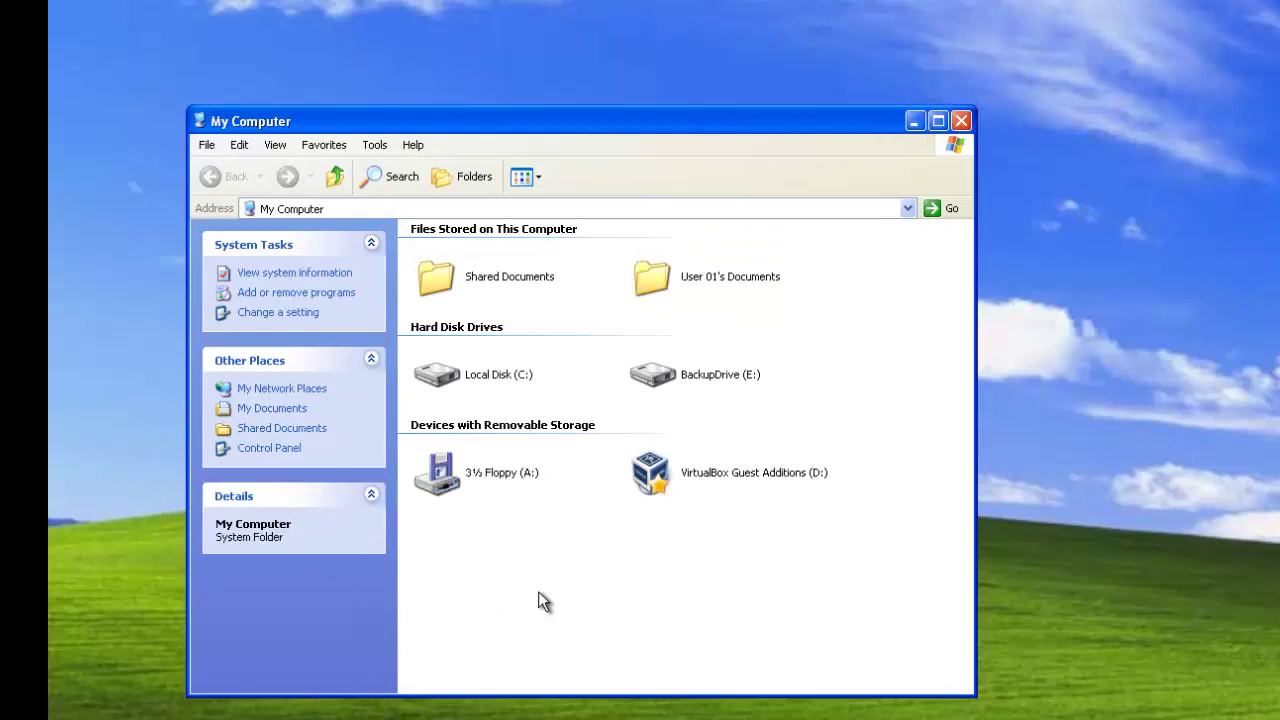
pyautogui.doubleClick(667, 379)
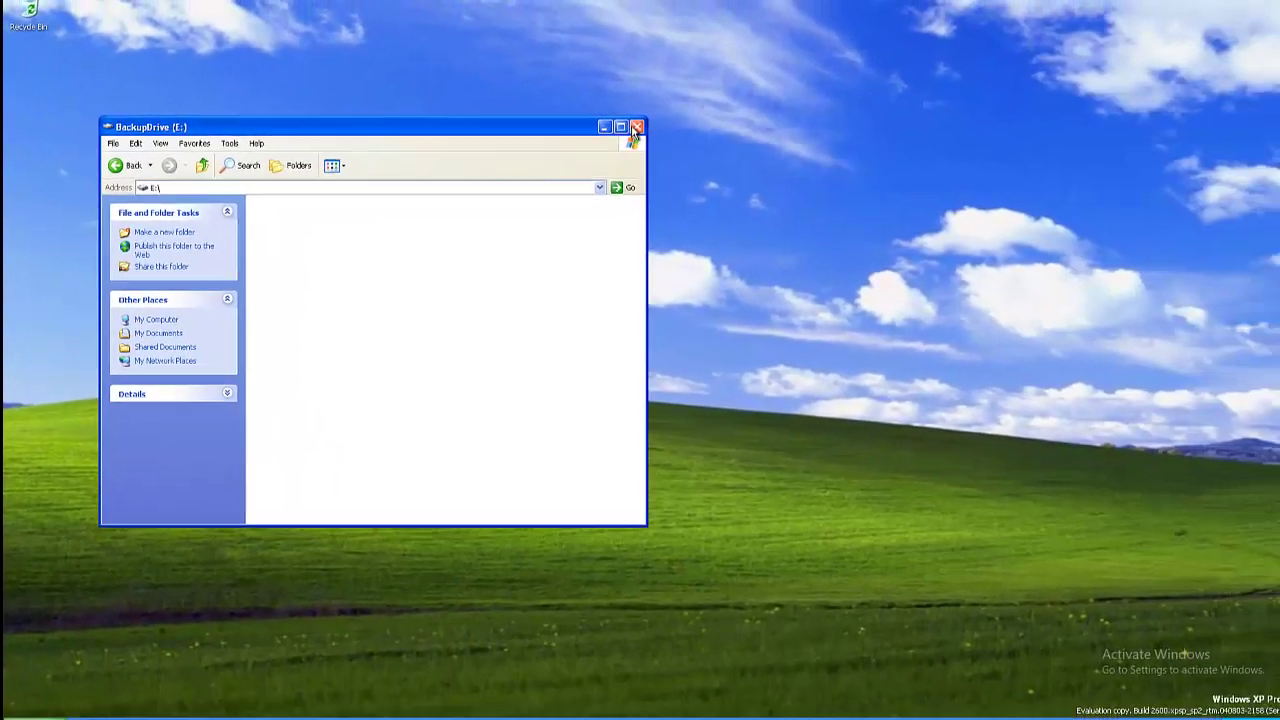
pyautogui.click(960, 120)
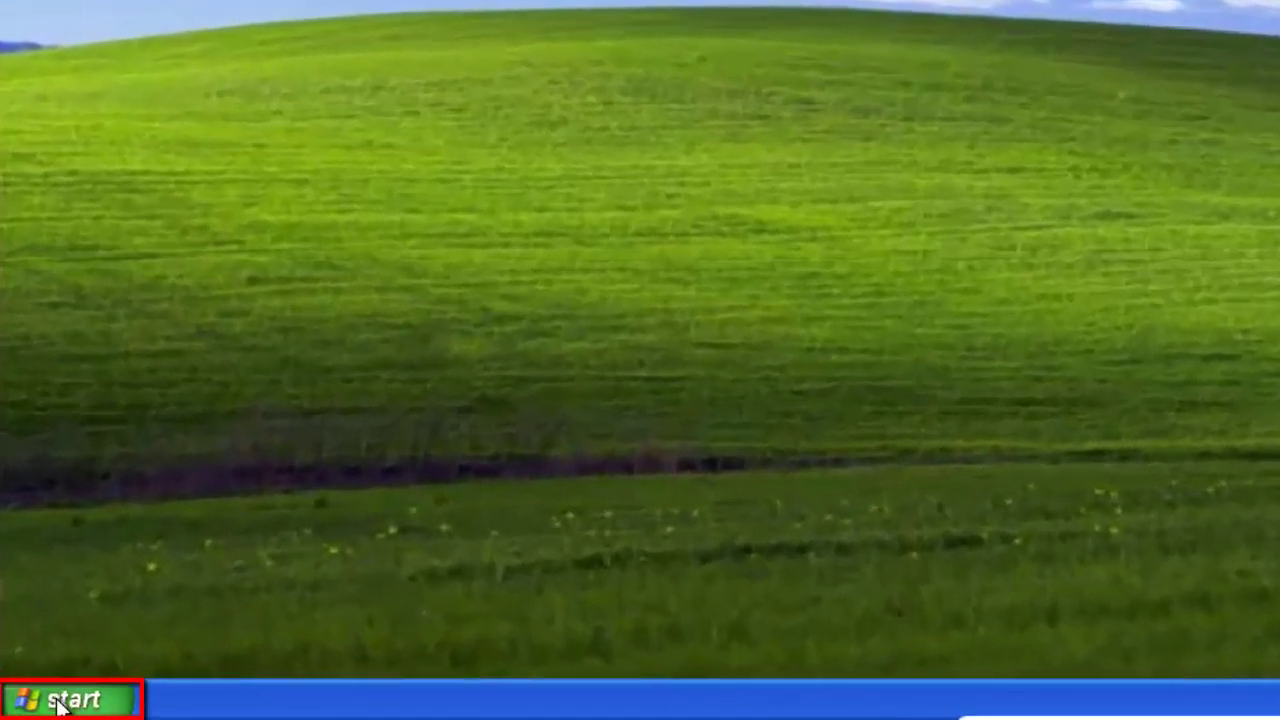
# - Open Paint from the Accessories and paste the desktop screenshot into a new image
pyautogui.click(34, 710)
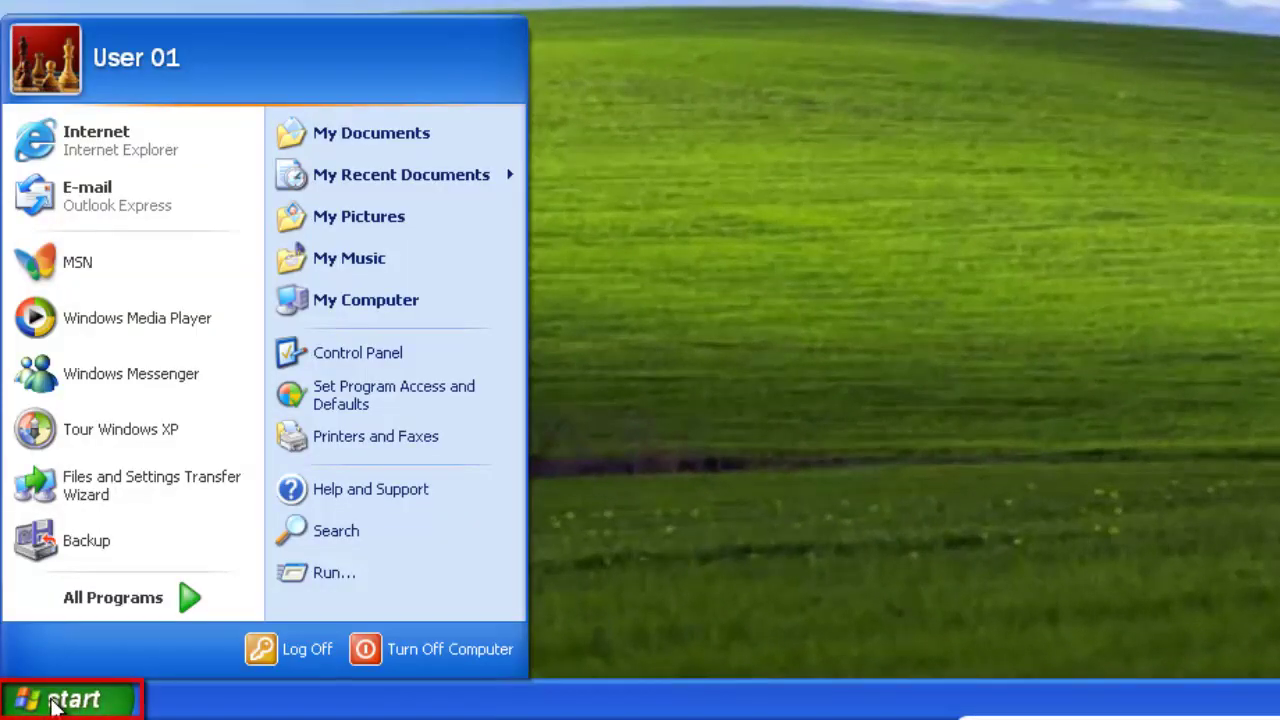
pyautogui.click(178, 597)
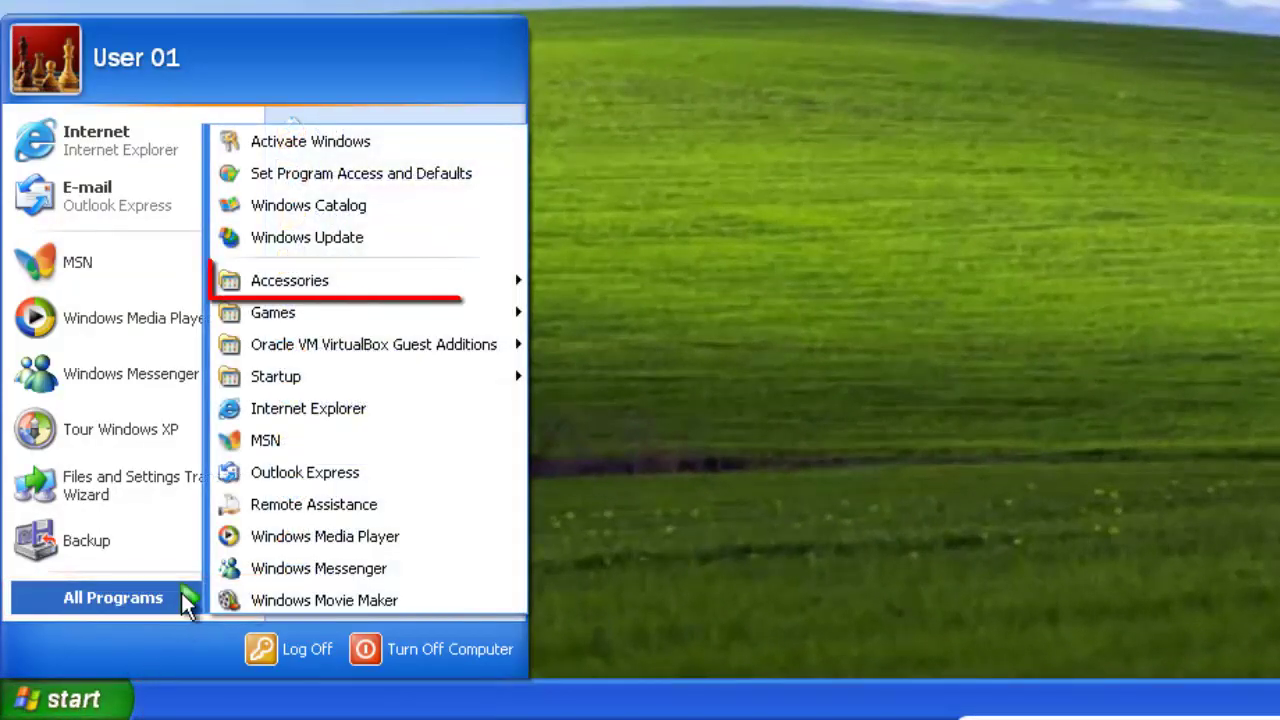
pyautogui.click(355, 281)
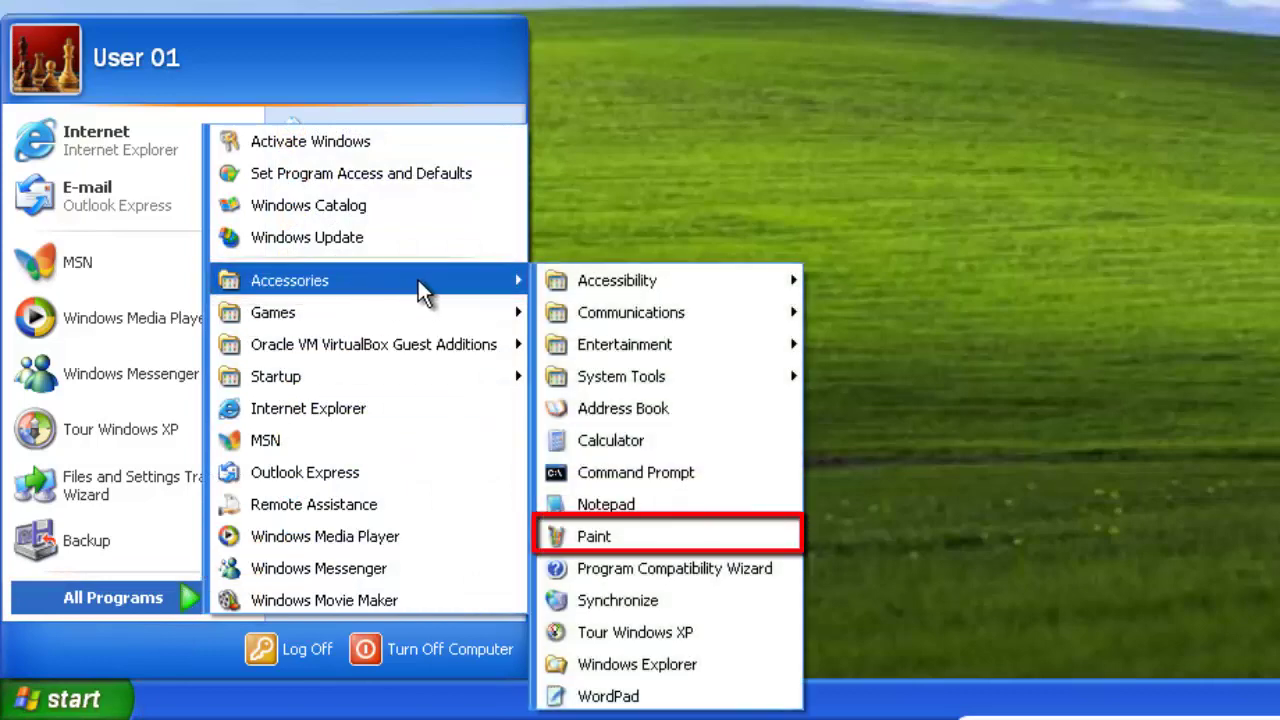
pyautogui.click(603, 534)
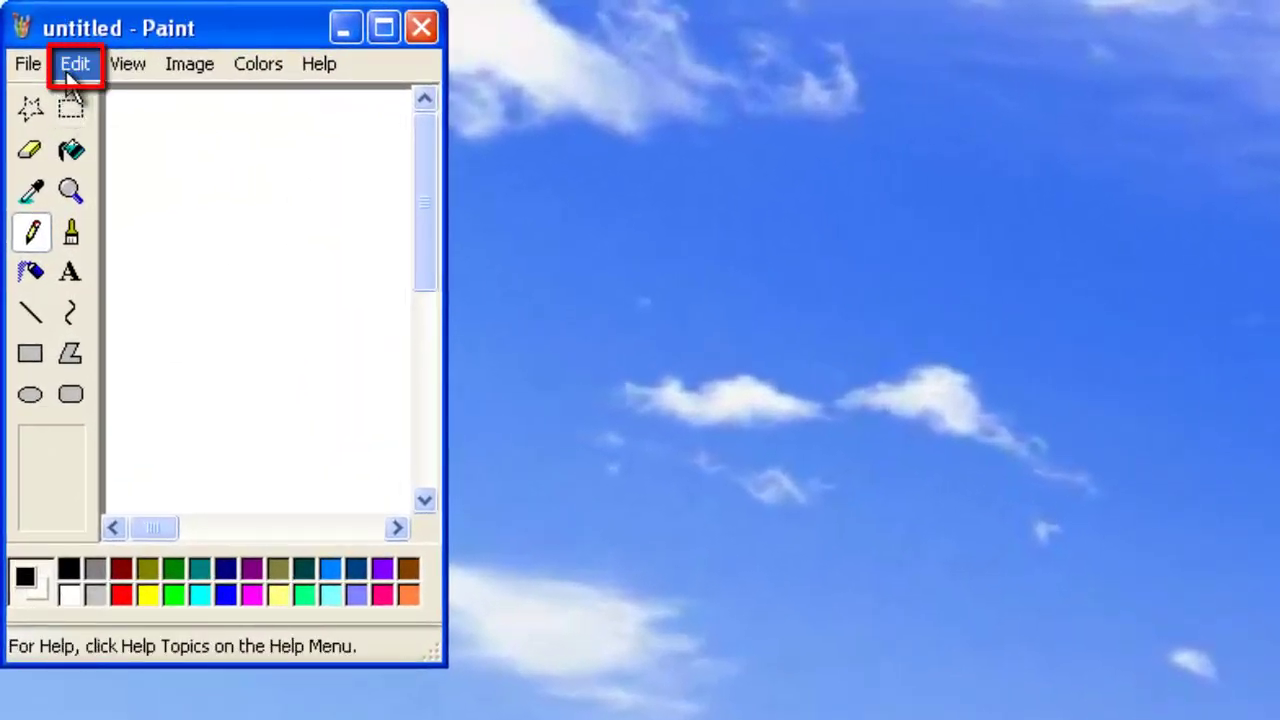
pyautogui.click(61, 52)
pyautogui.click(116, 222)
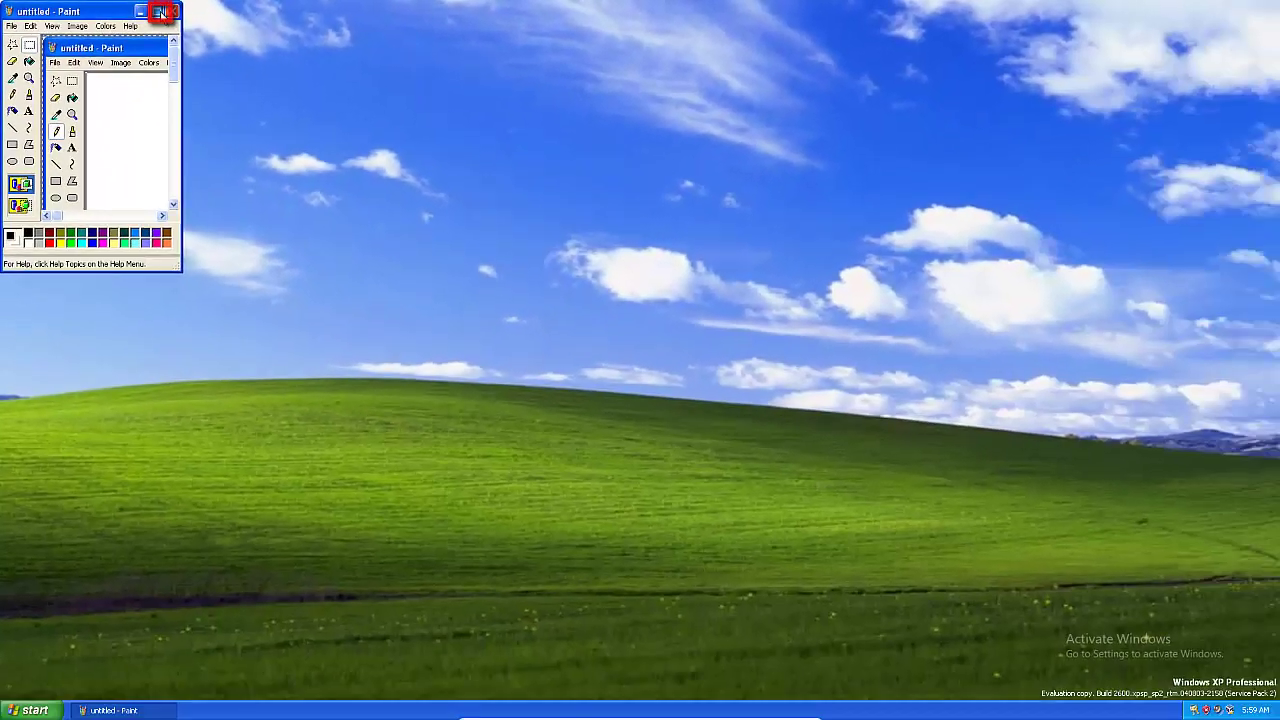
# - Maximize Paint, save the screenshot as Image 01 in My Pictures, and close Paint
pyautogui.click(159, 12)
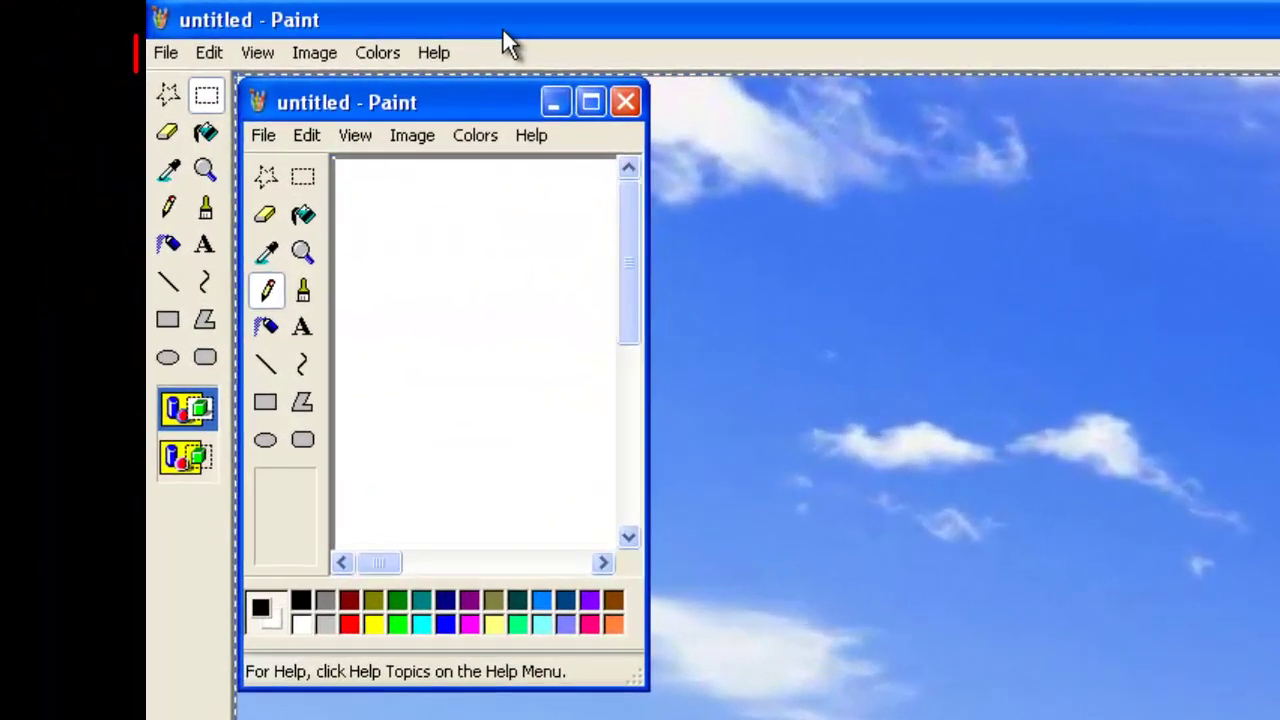
pyautogui.click(167, 54)
pyautogui.click(208, 160)
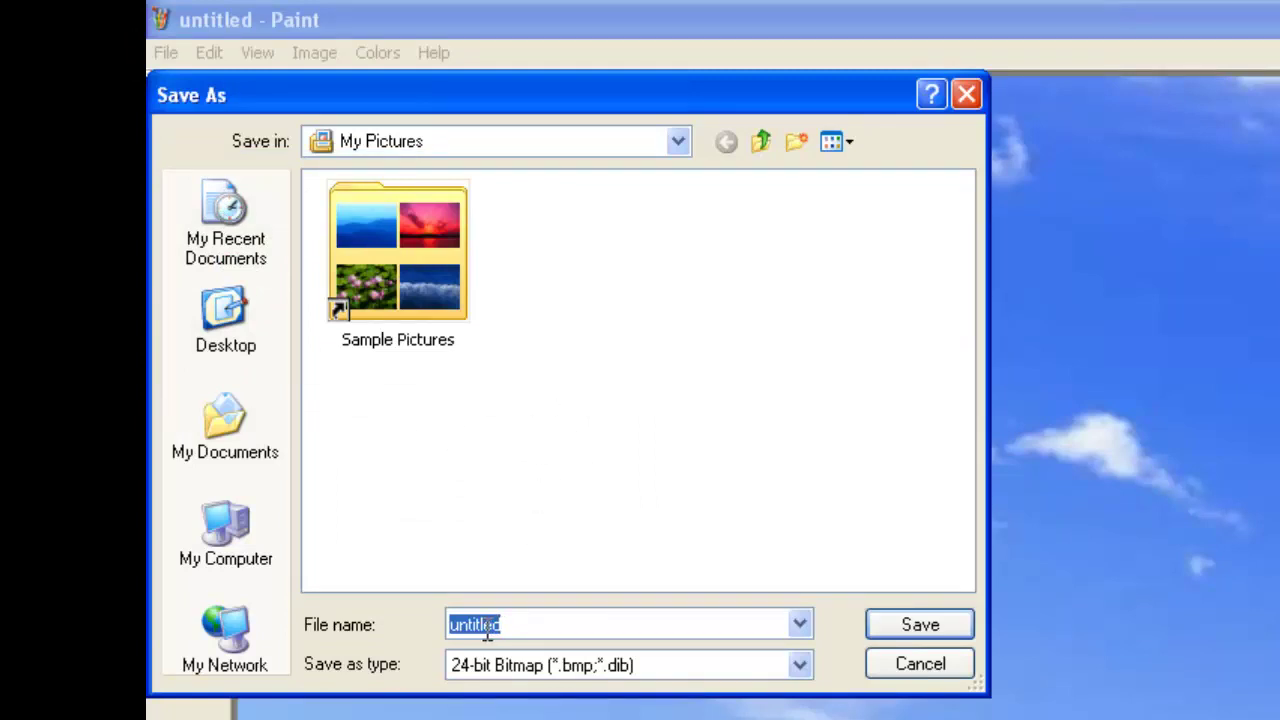
pyautogui.write('Image 01')
pyautogui.click(930, 624)
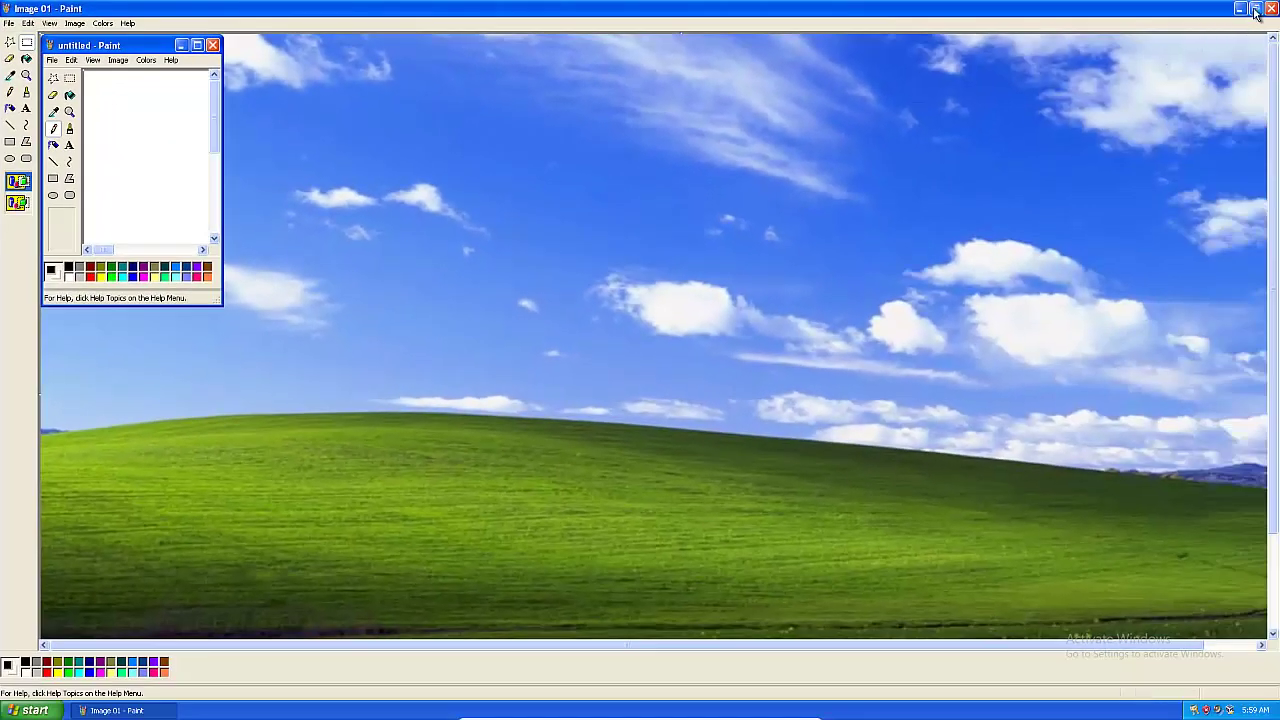
pyautogui.click(1270, 9)
# - Check the My Pictures folder for the saved Image 01 file, and close the folder
pyautogui.click(31, 710)
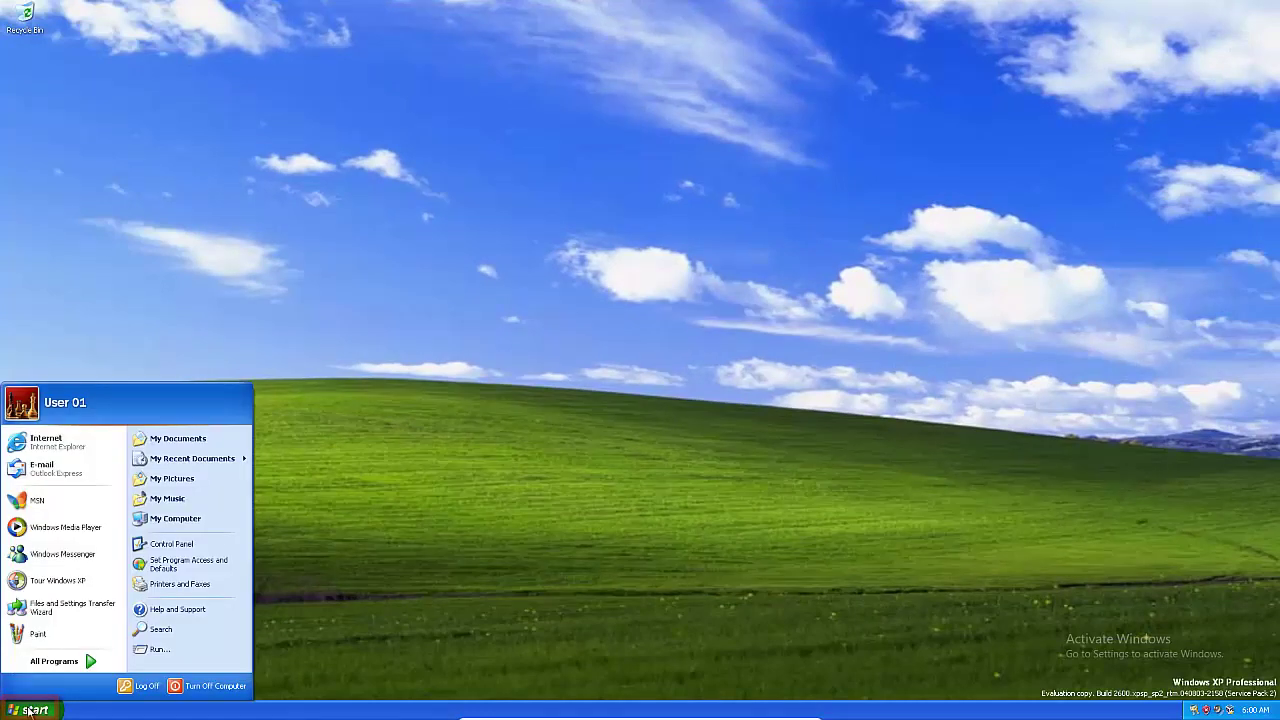
pyautogui.click(189, 480)
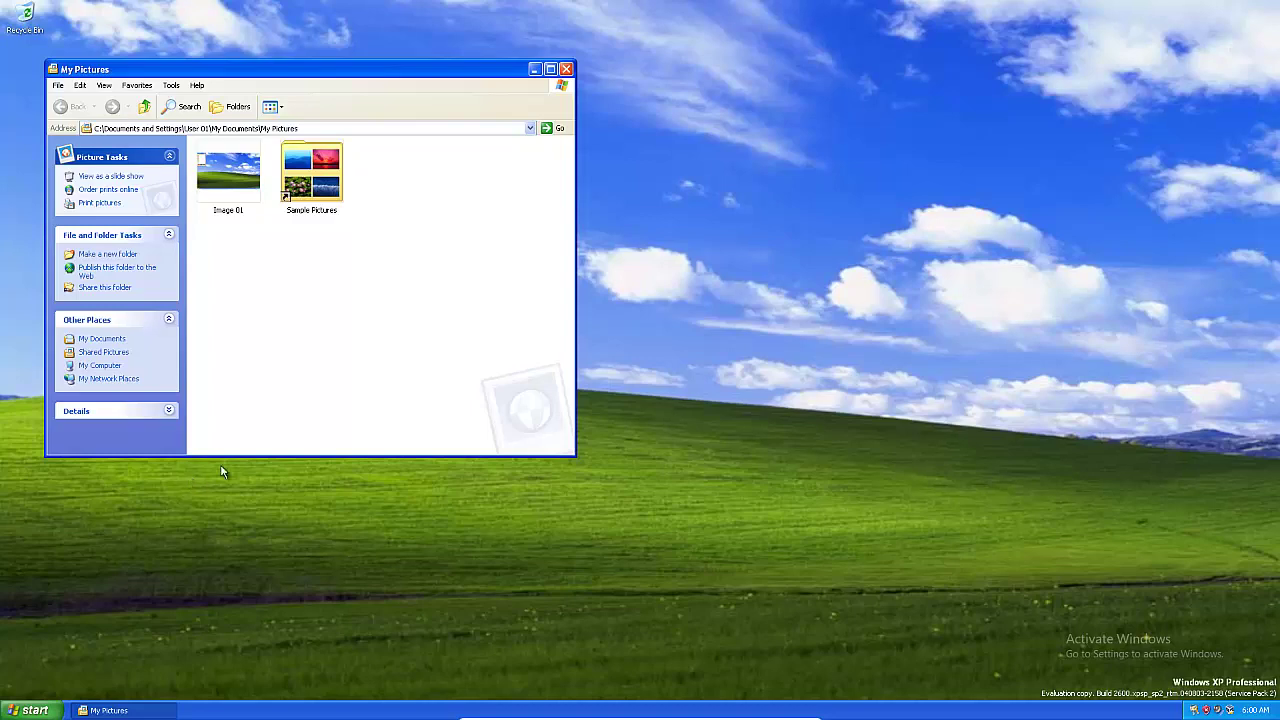
pyautogui.click(566, 68)
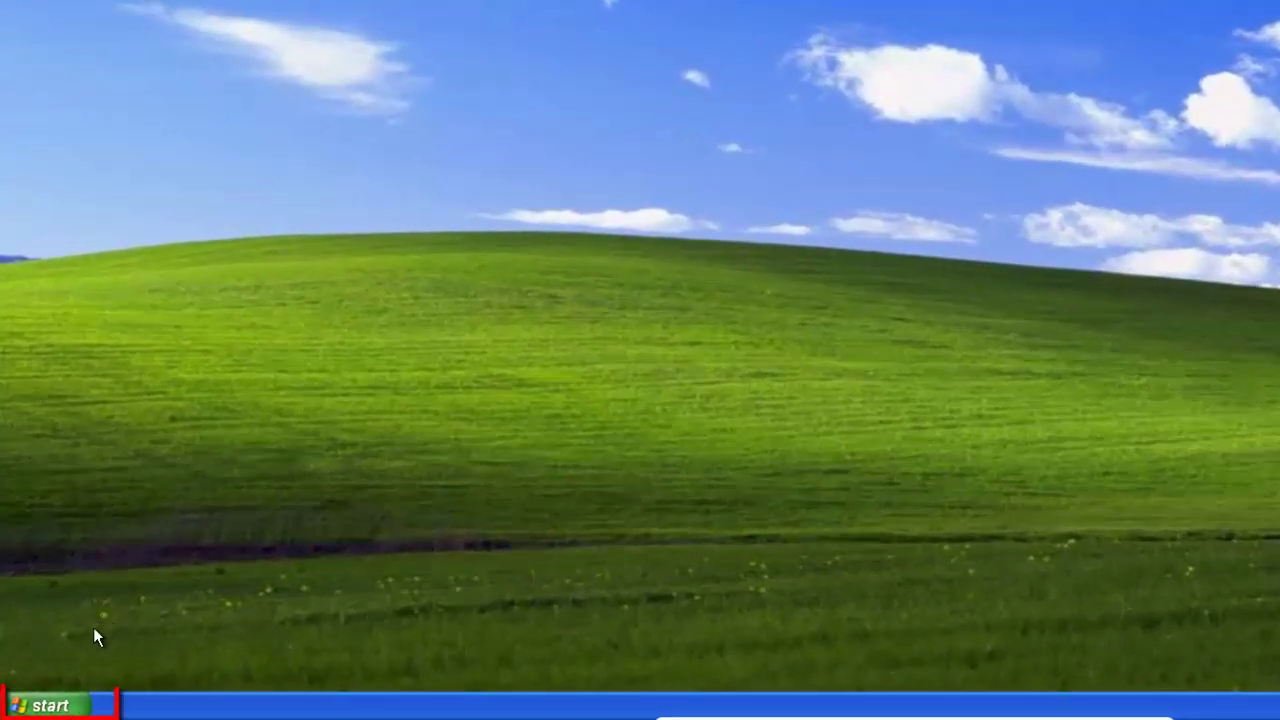
# - Start the Backup utility from the System Tools group in Accessories
pyautogui.click(53, 700)
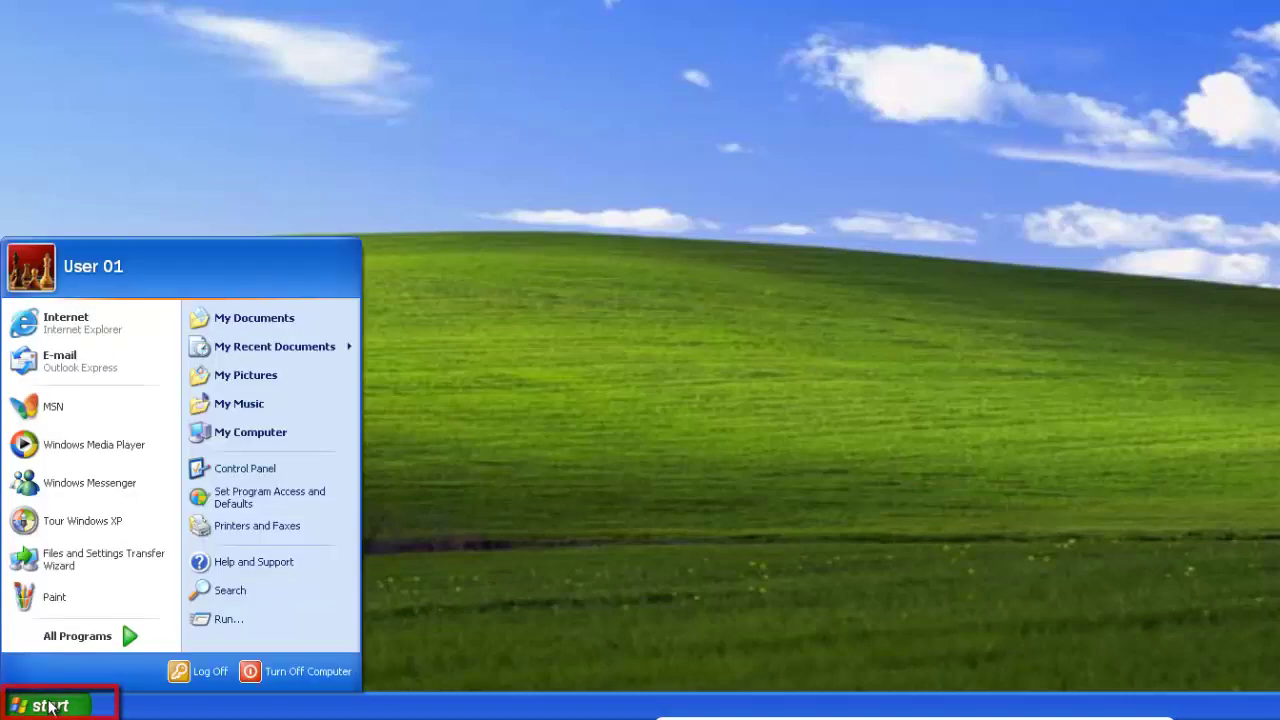
pyautogui.click(78, 640)
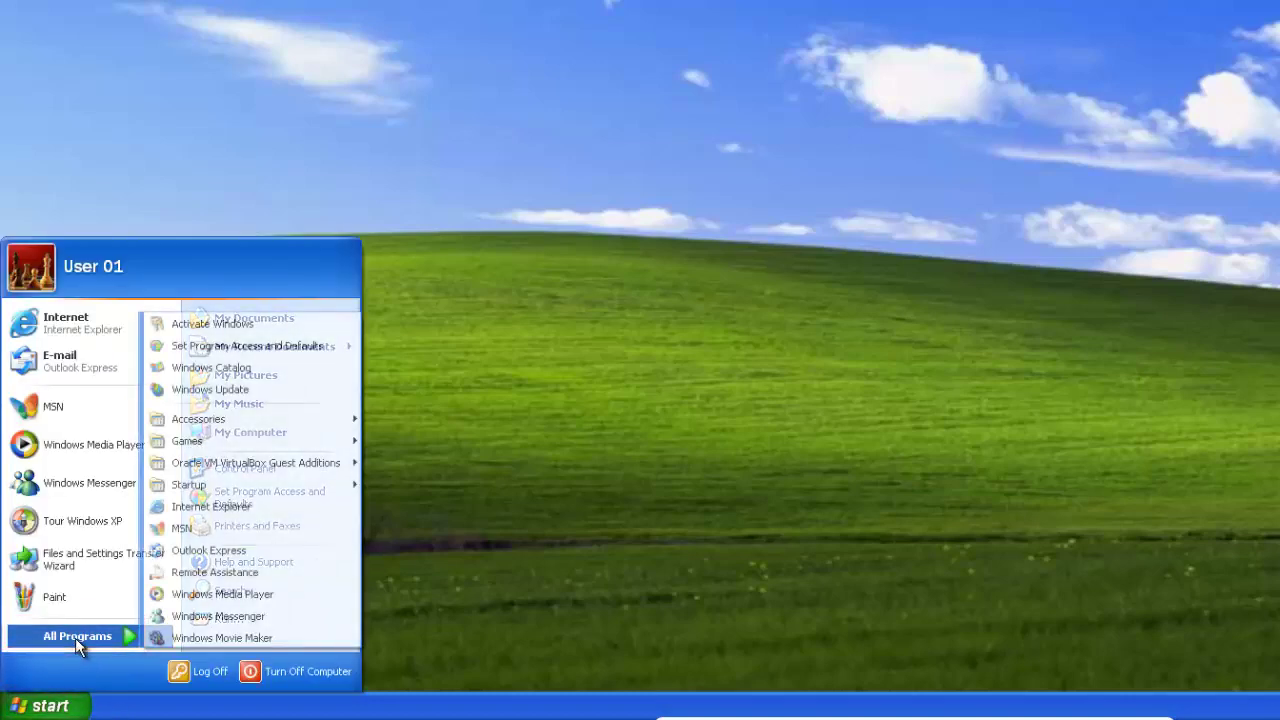
pyautogui.click(265, 426)
pyautogui.click(440, 485)
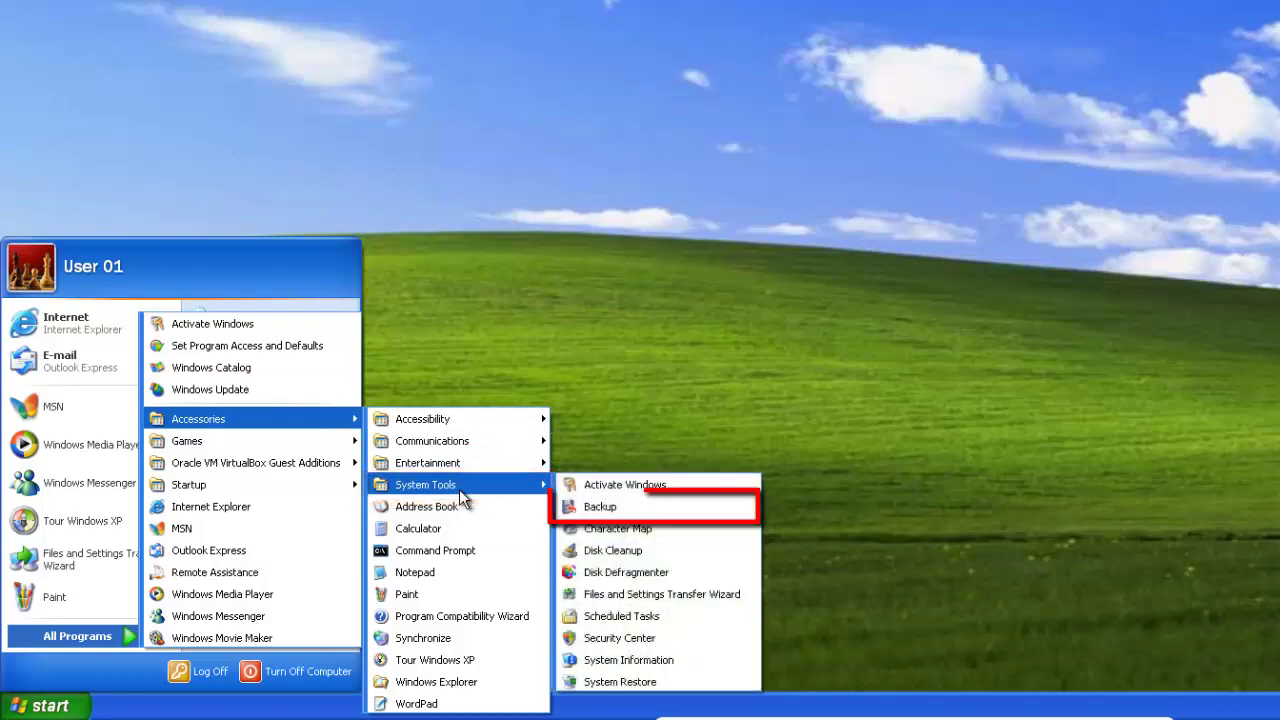
pyautogui.click(606, 506)
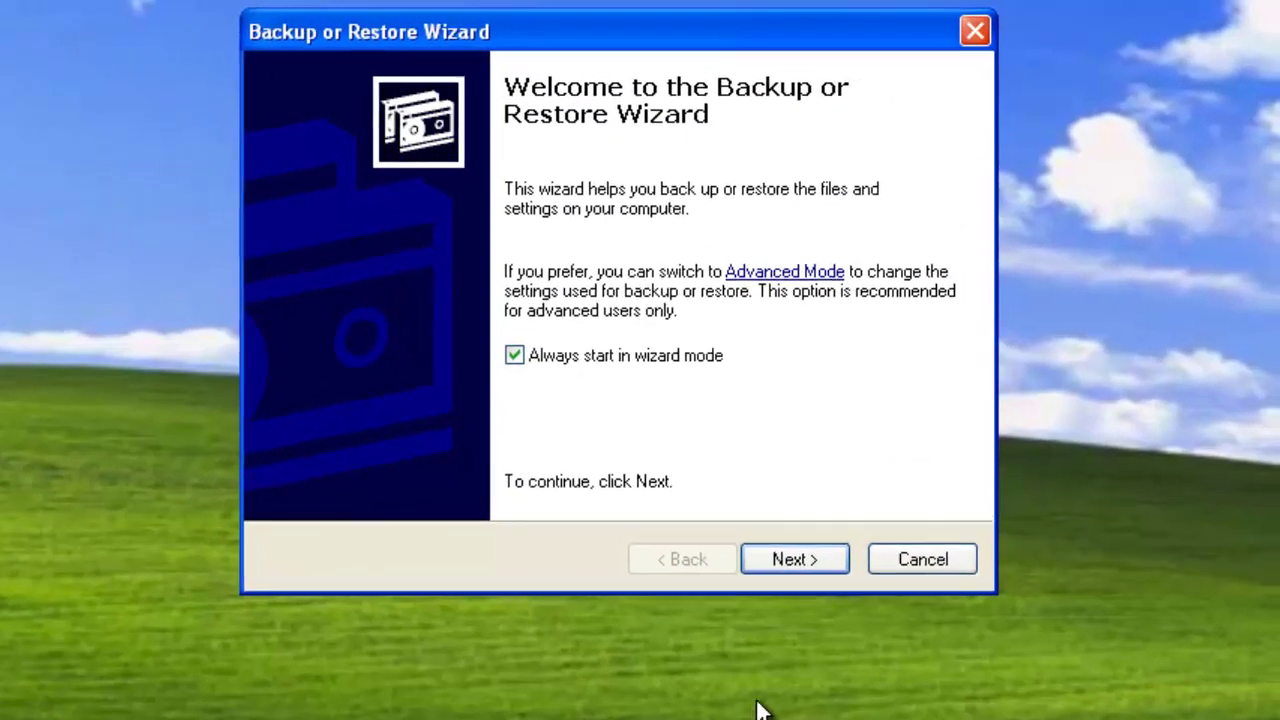
# - Choose to back up files and settings in the Backup or Restore Wizard, including all information on this computer
pyautogui.click(812, 566)
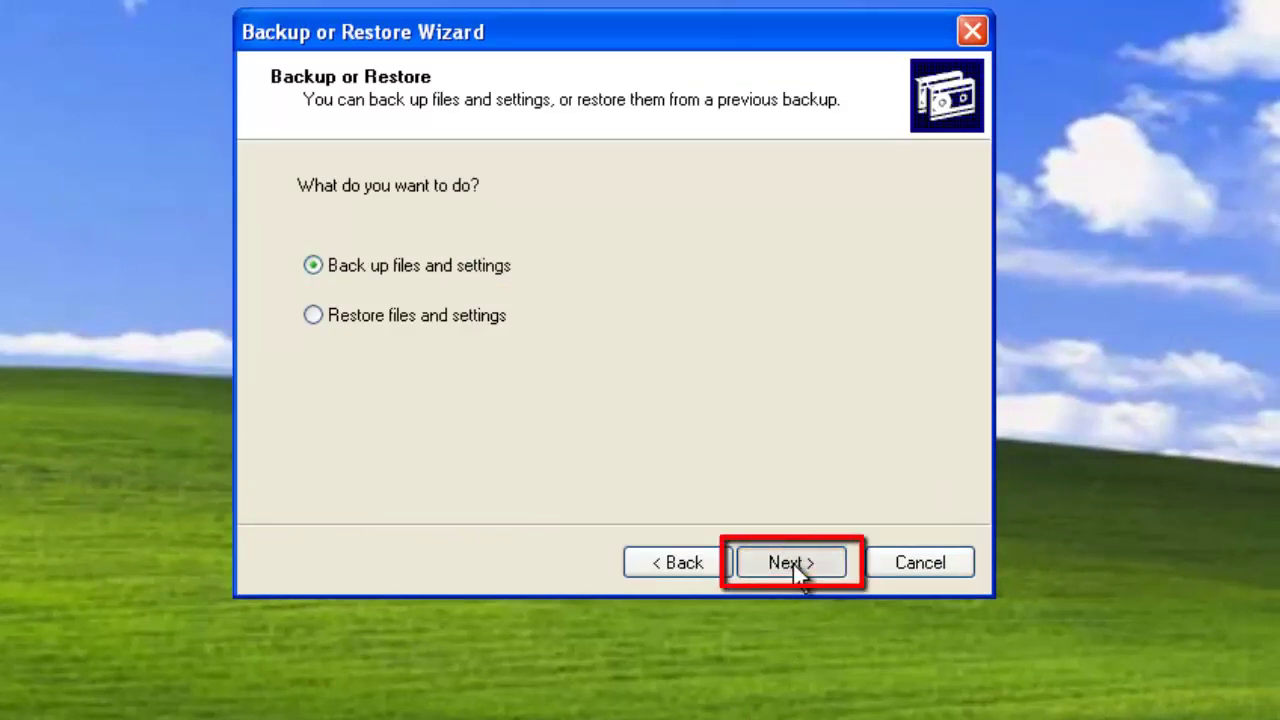
pyautogui.click(793, 562)
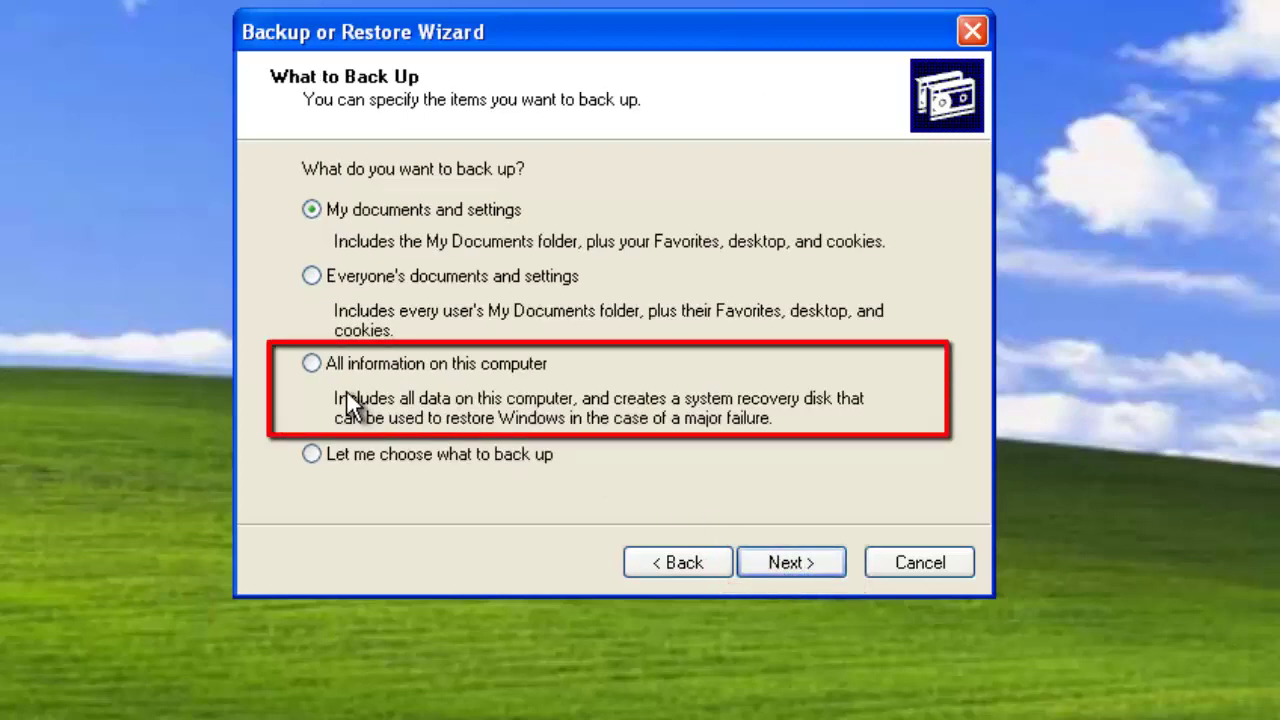
pyautogui.click(312, 363)
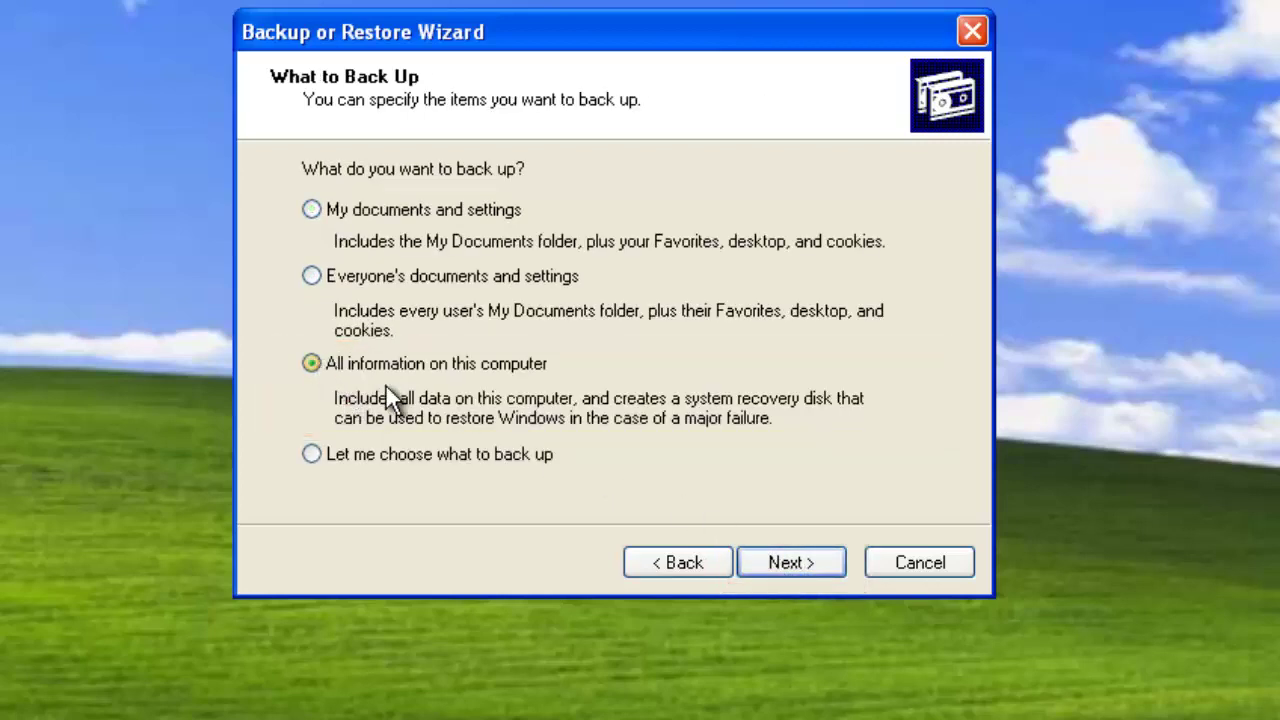
# - Set the backup destination to BackupDrive (E:) with the file name Mirro01 and continue to the wizard's summary
pyautogui.click(787, 558)
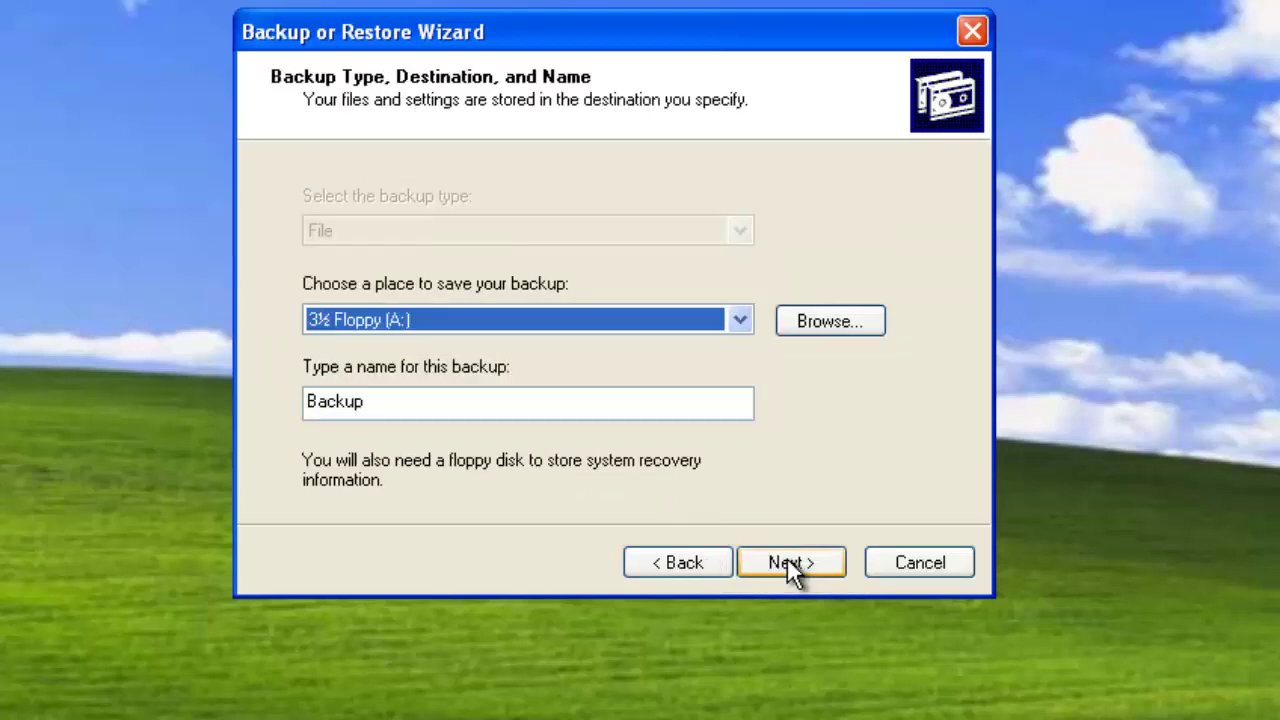
pyautogui.click(826, 320)
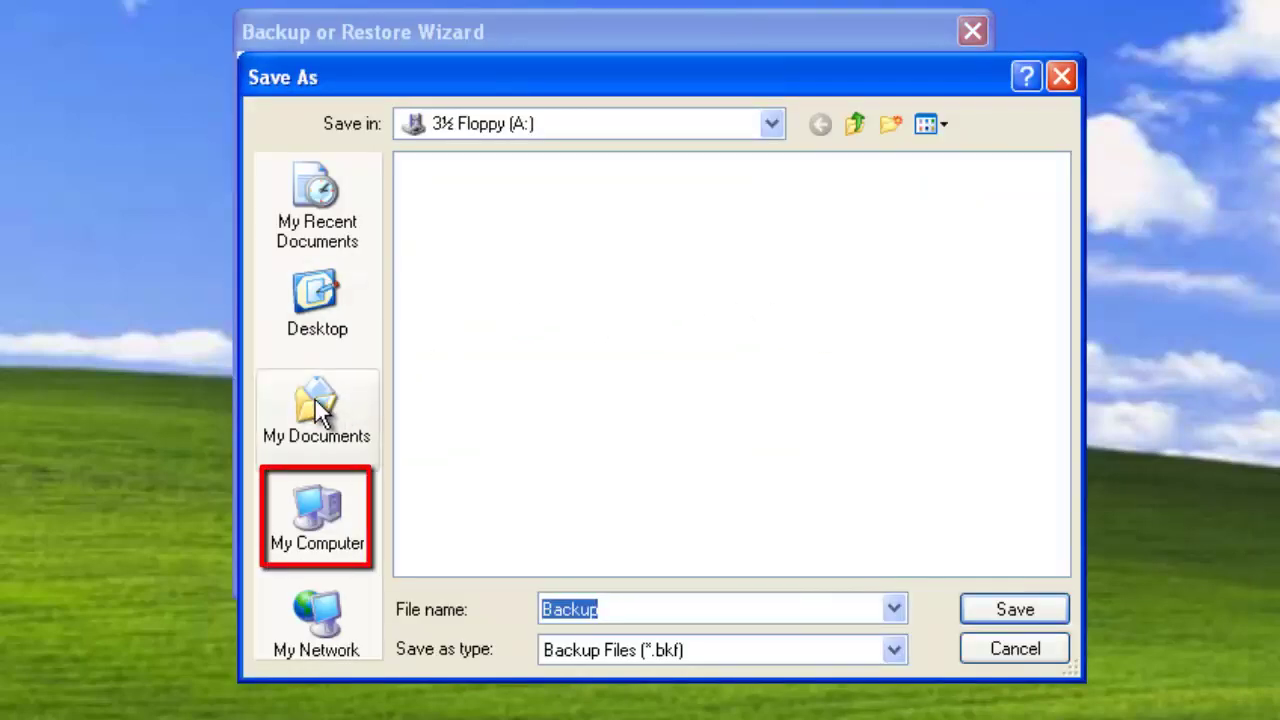
pyautogui.click(306, 514)
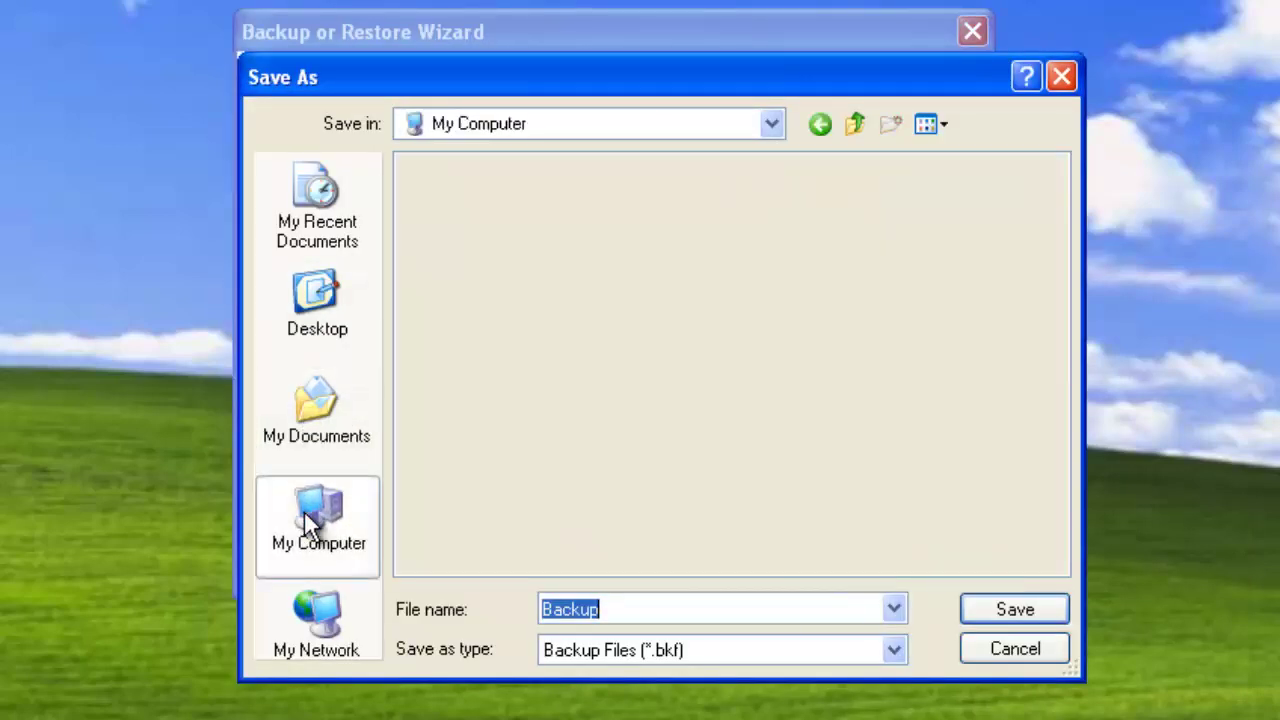
pyautogui.click(486, 248)
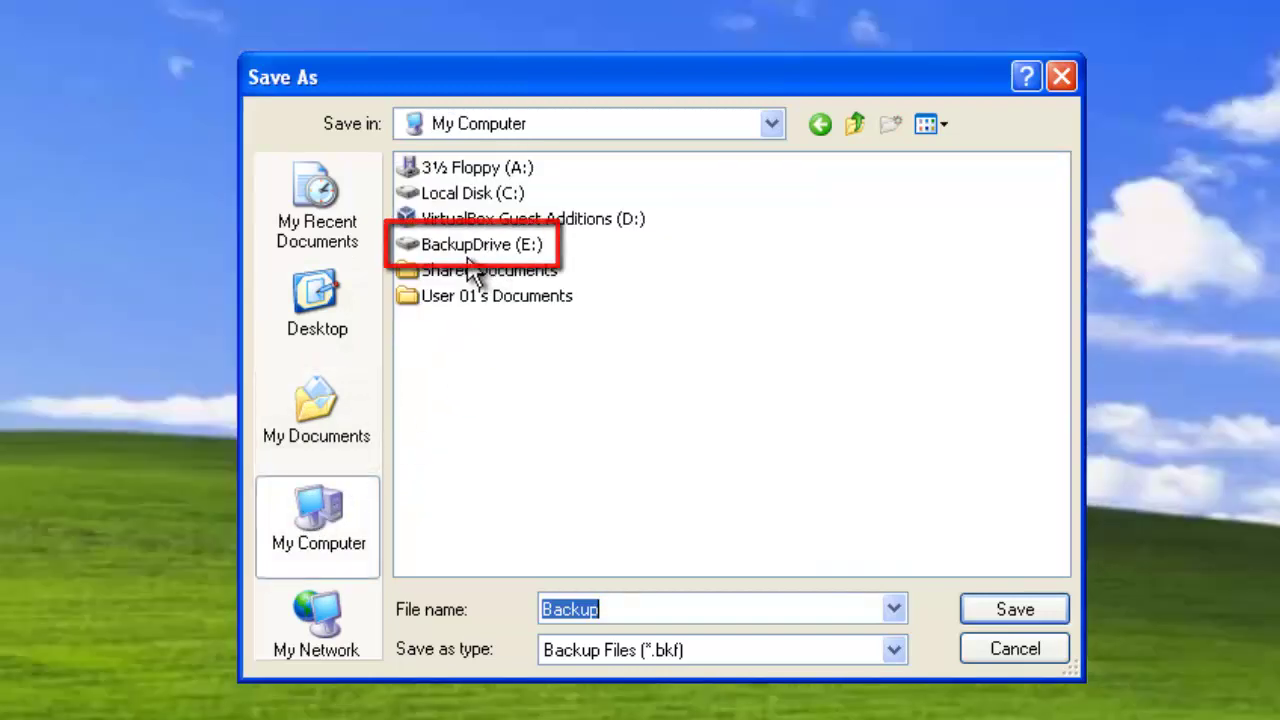
pyautogui.doubleClick(485, 244)
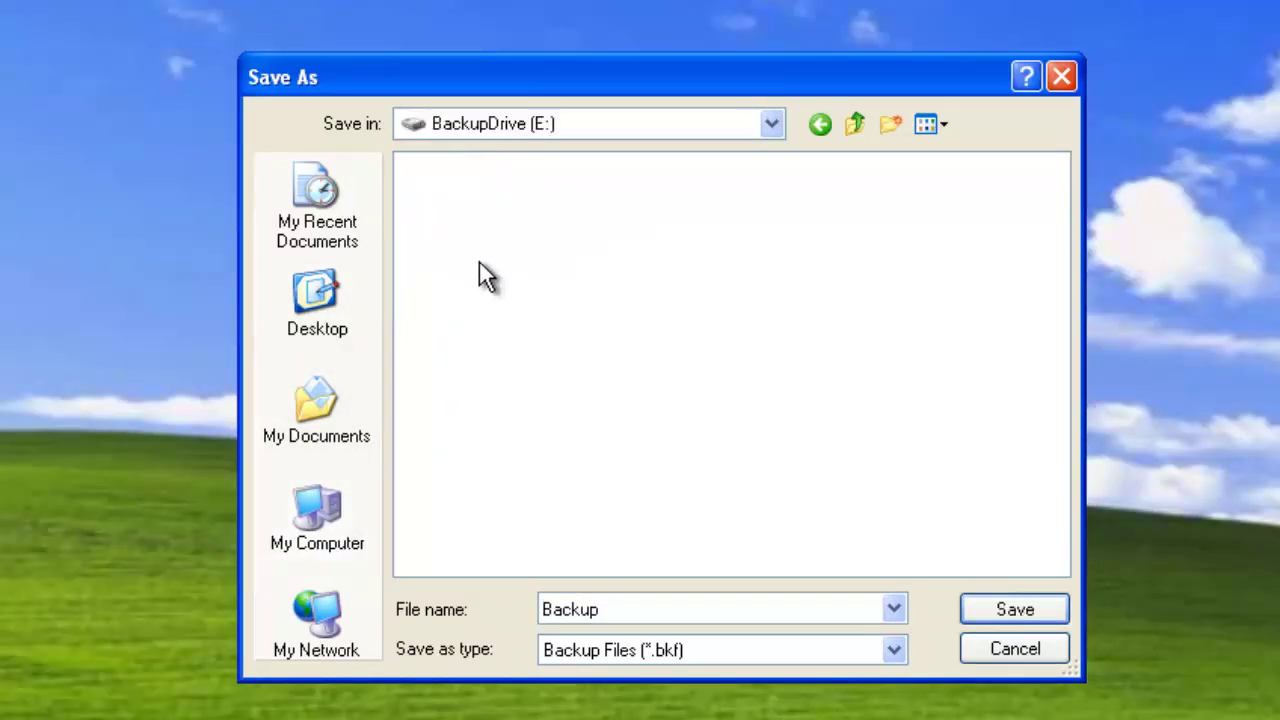
pyautogui.doubleClick(560, 612)
pyautogui.write('Mirro01')
pyautogui.click(1000, 612)
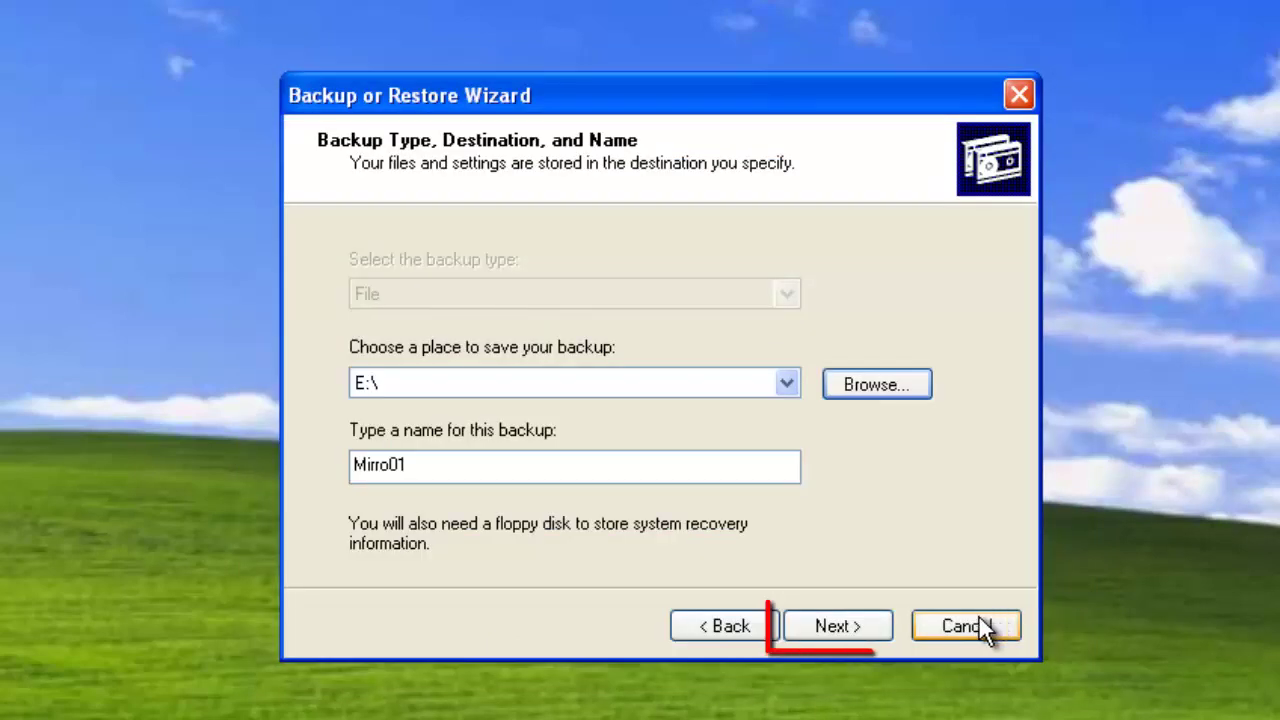
pyautogui.click(850, 625)
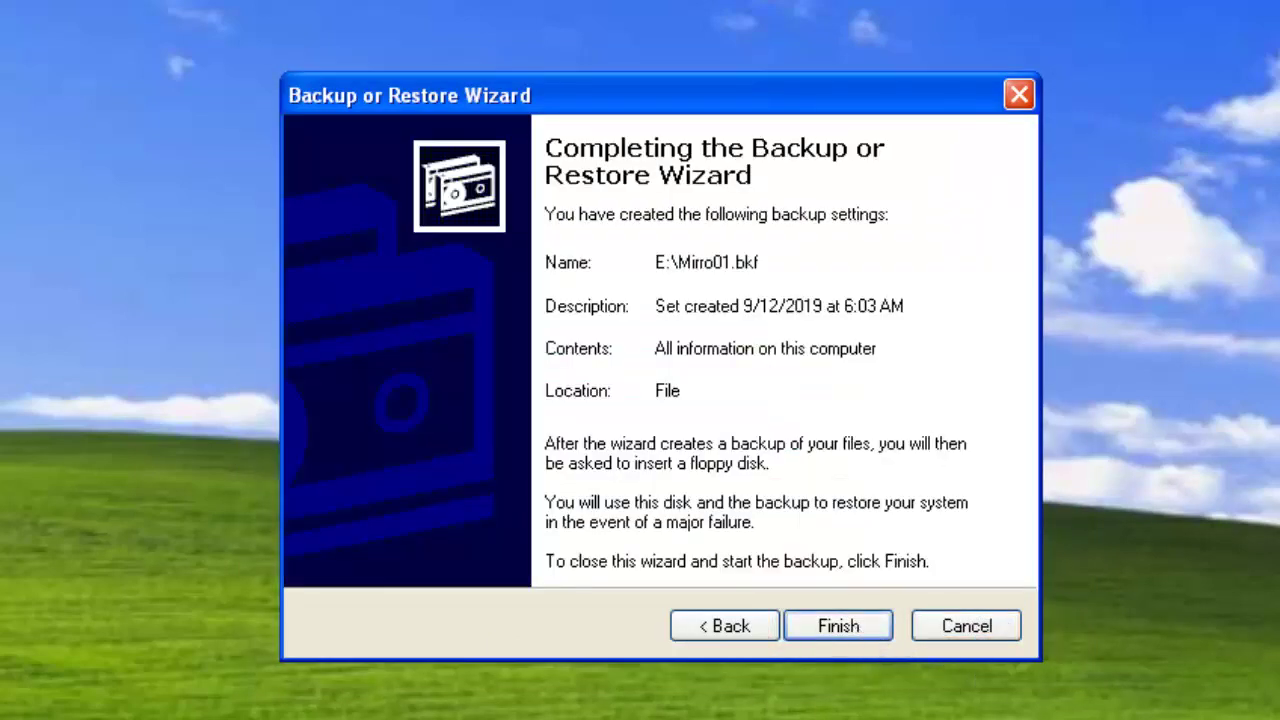
# - Place the Date and Time Properties clock beside the wizard and start the backup
pyautogui.press('Return')
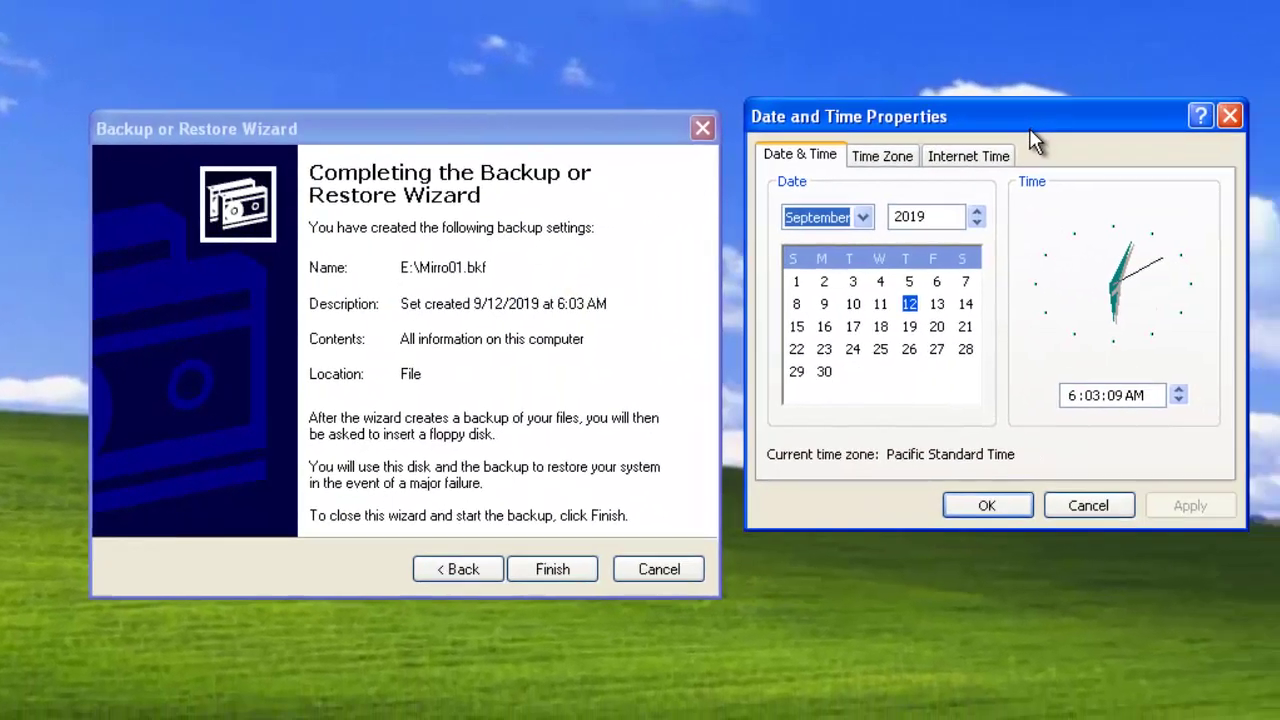
pyautogui.moveTo(1046, 132); pyautogui.dragTo(1045, 147)
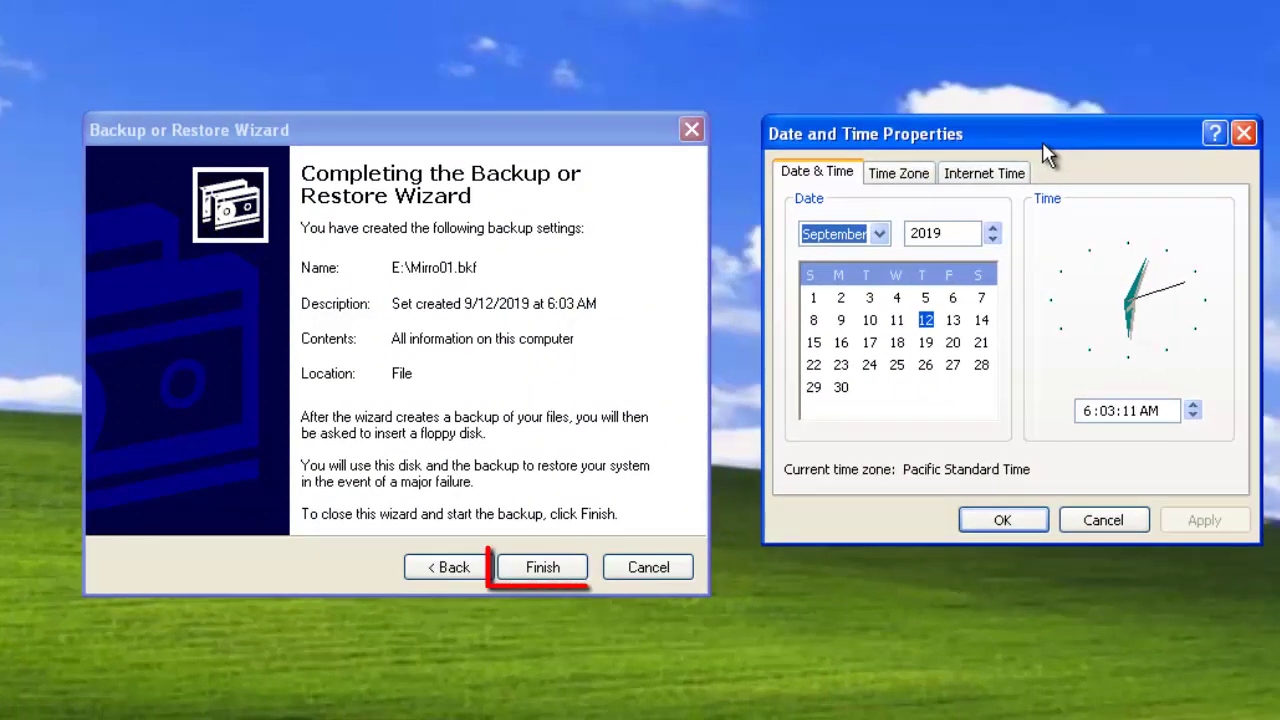
pyautogui.click(547, 568)
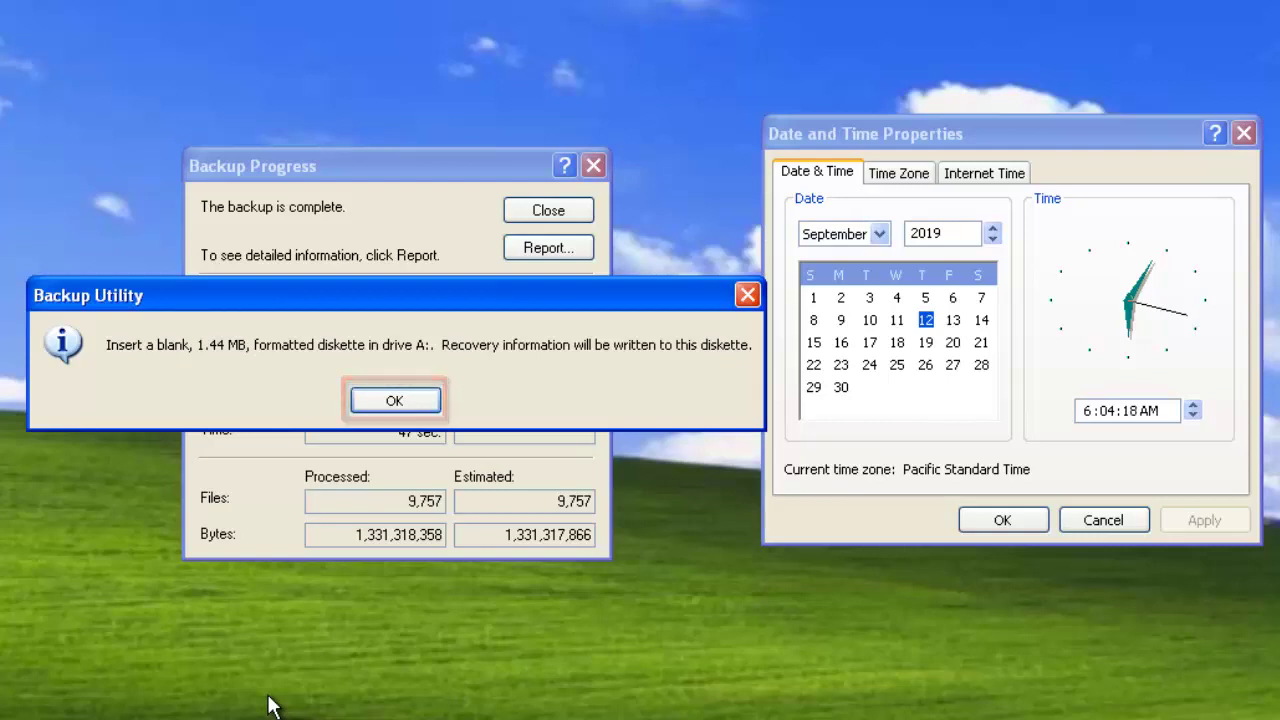
# - Write the recovery information to the diskette in drive A:, and close the clock and Backup Progress windows
pyautogui.click(408, 406)
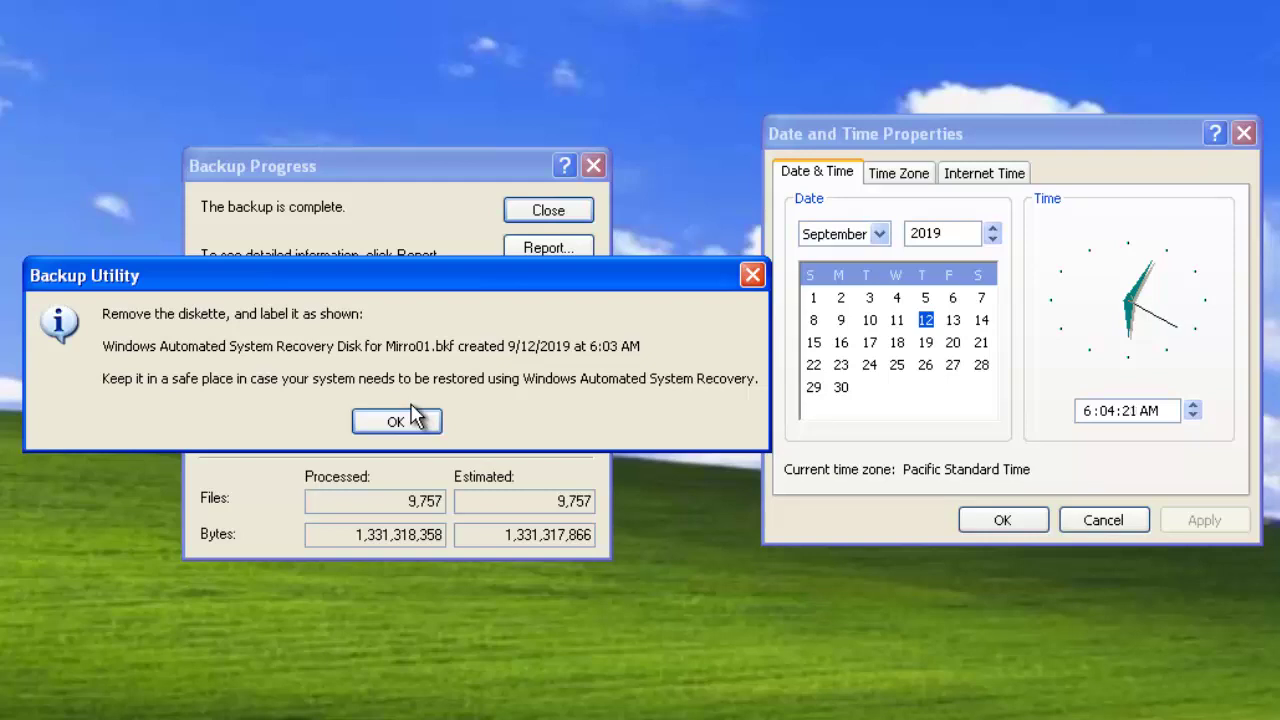
pyautogui.click(415, 420)
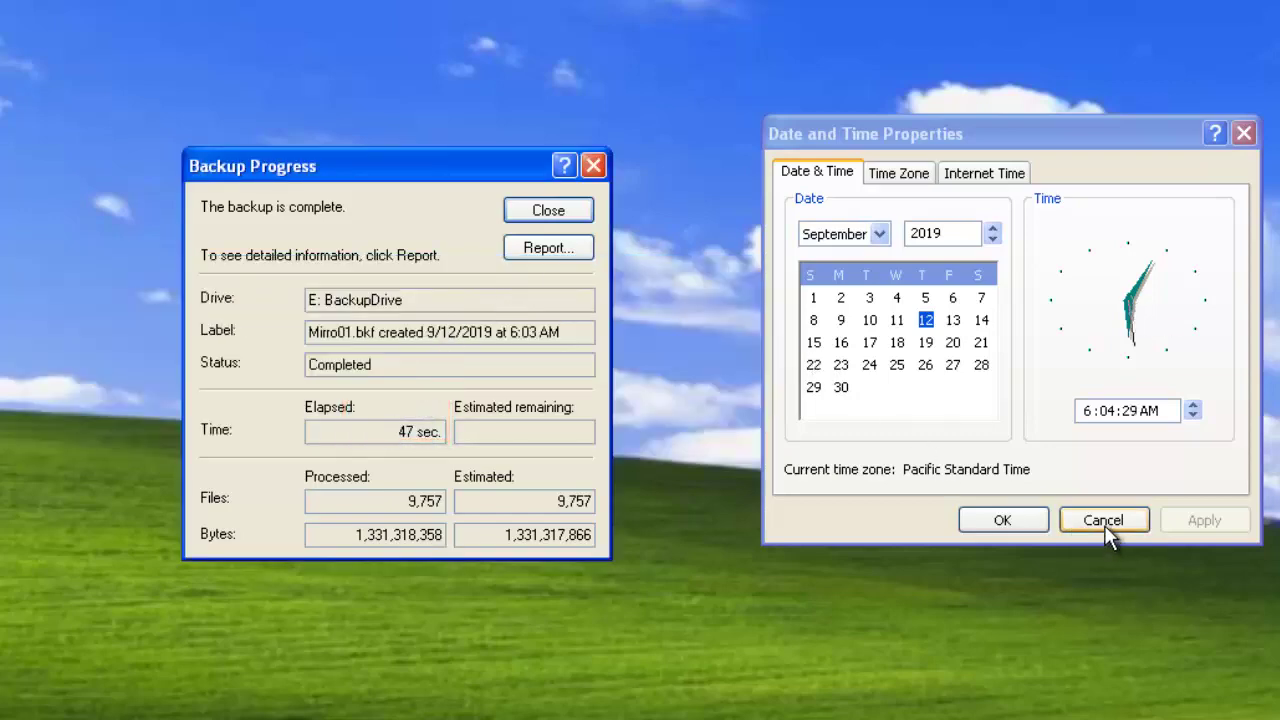
pyautogui.click(1018, 527)
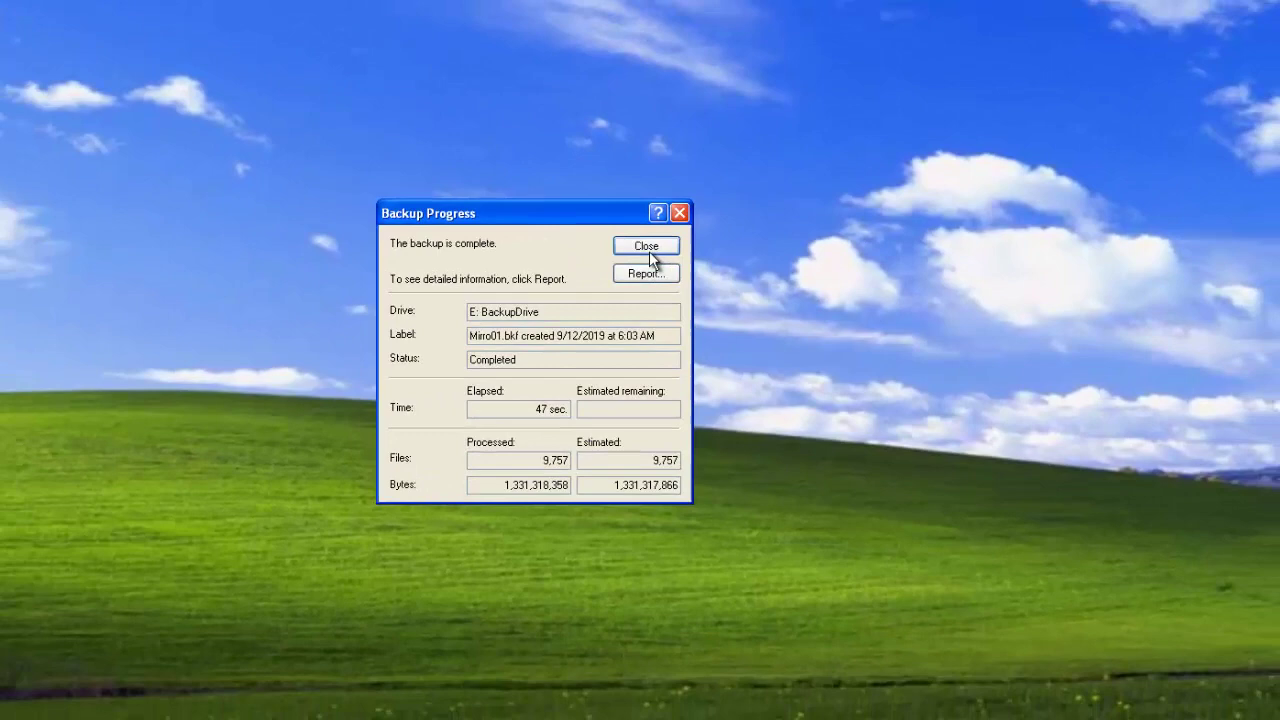
pyautogui.click(647, 248)
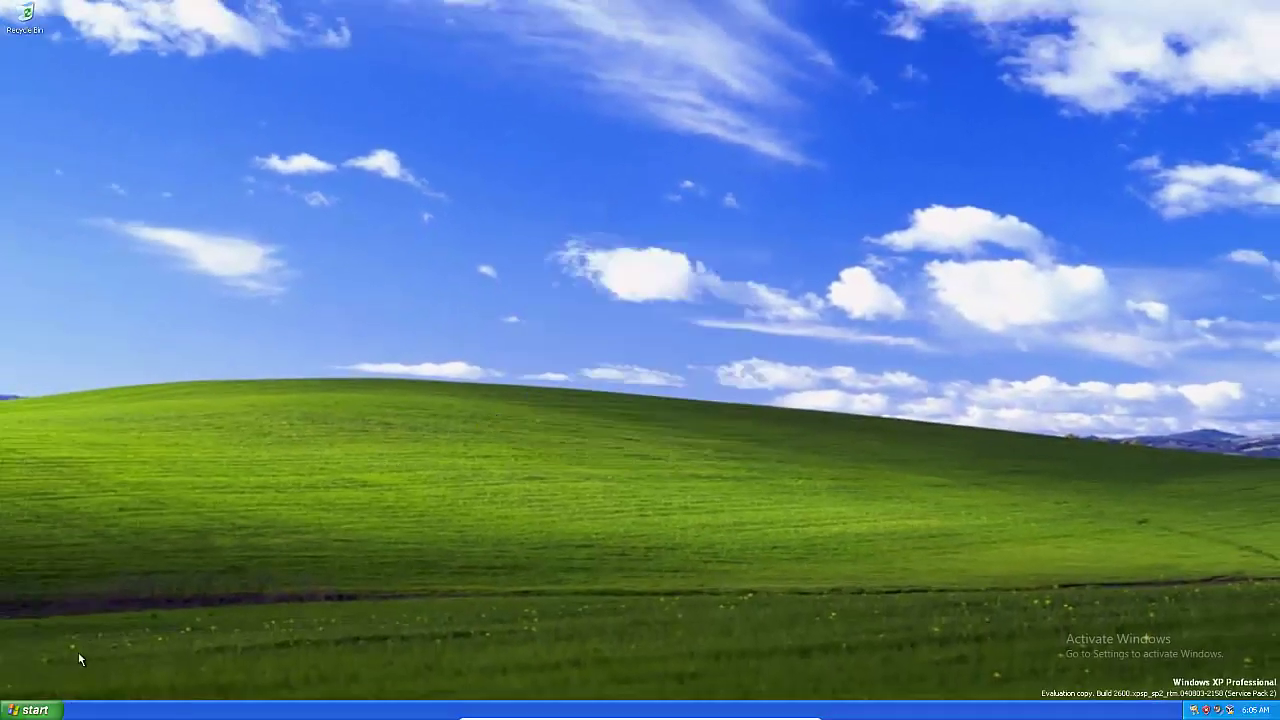
# - Delete Image 01 from the My Pictures folder to the Recycle Bin, and close the folder
pyautogui.click(33, 709)
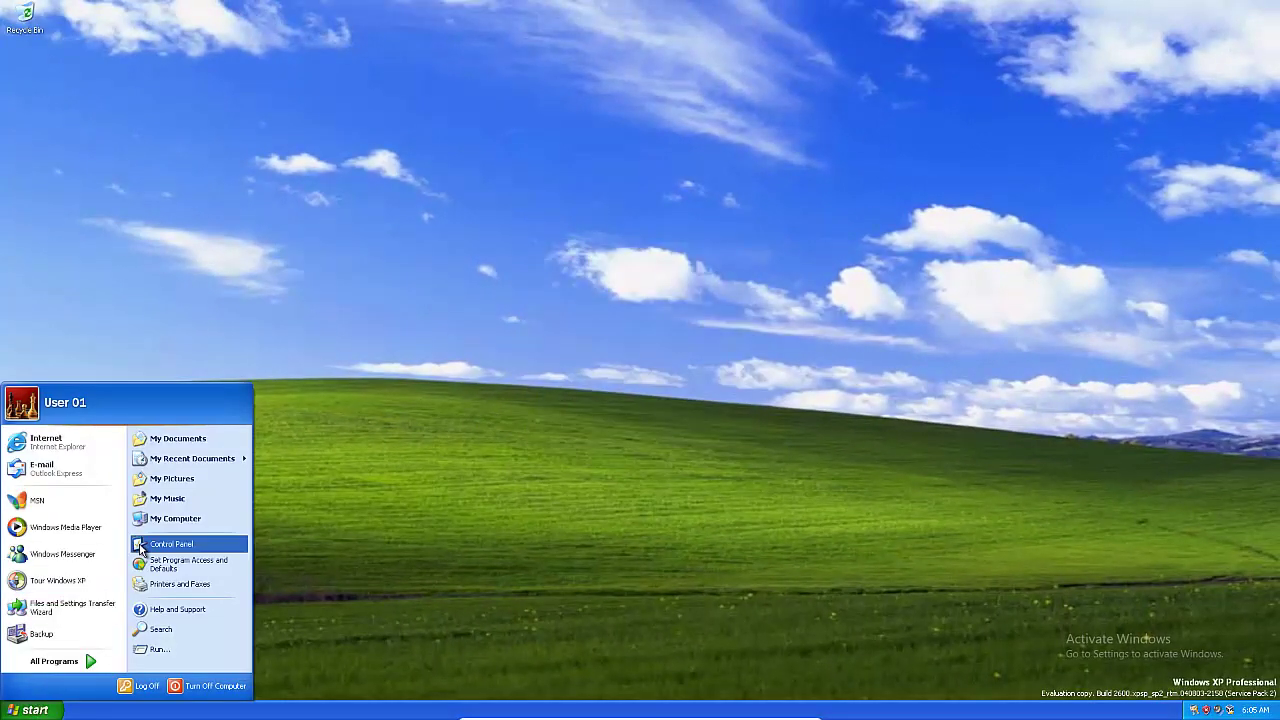
pyautogui.click(172, 478)
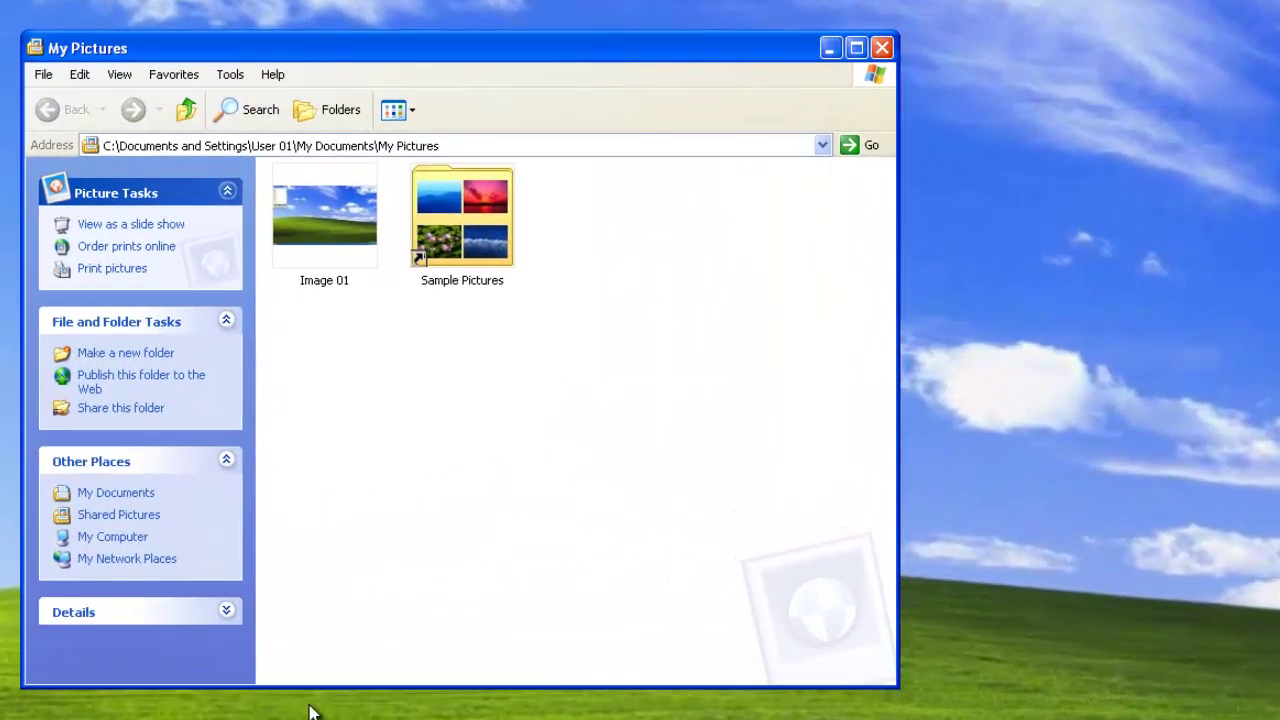
pyautogui.rightClick(341, 238)
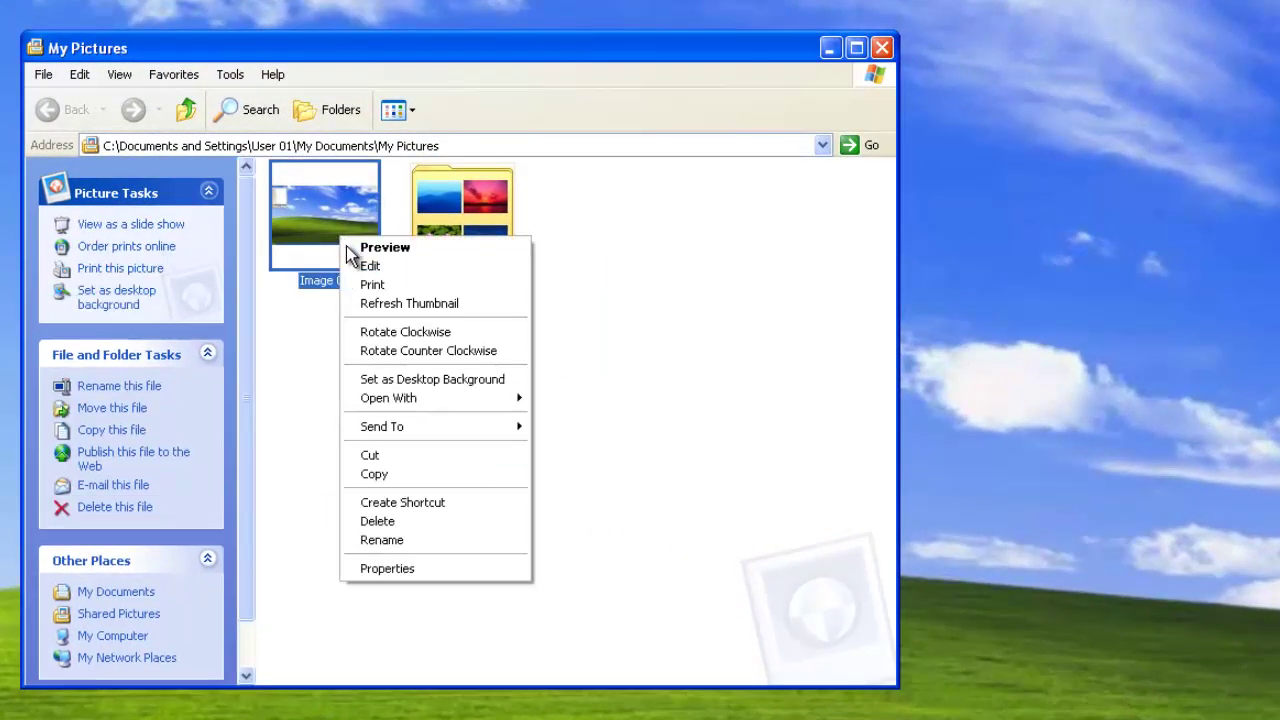
pyautogui.click(396, 521)
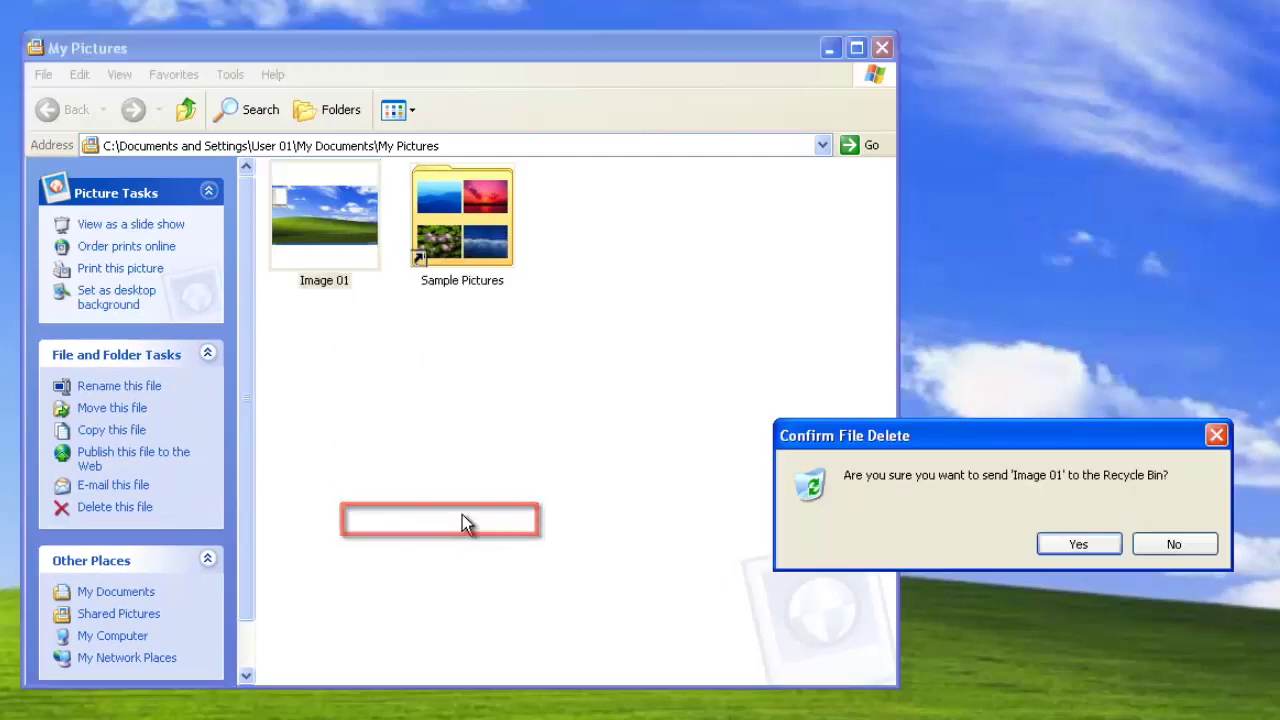
pyautogui.click(1076, 545)
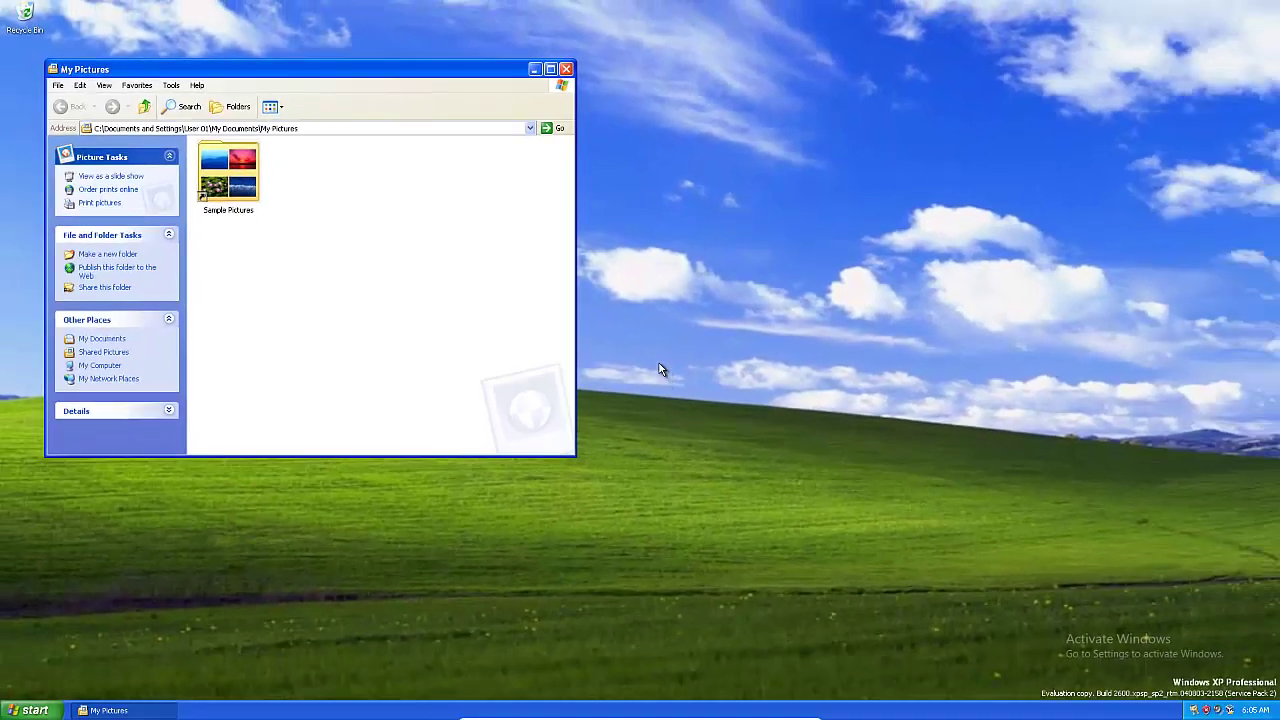
pyautogui.click(565, 69)
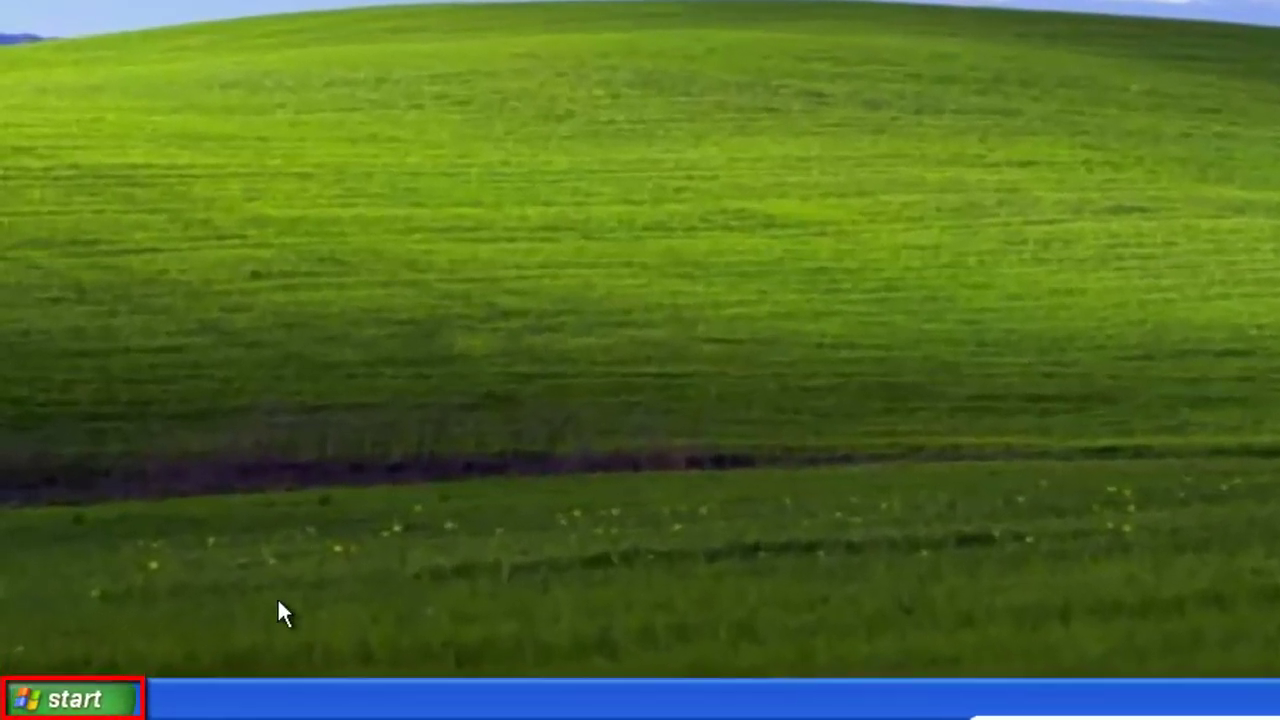
# - Start the Backup utility from the System Tools group in Accessories again for the restore
pyautogui.click(94, 694)
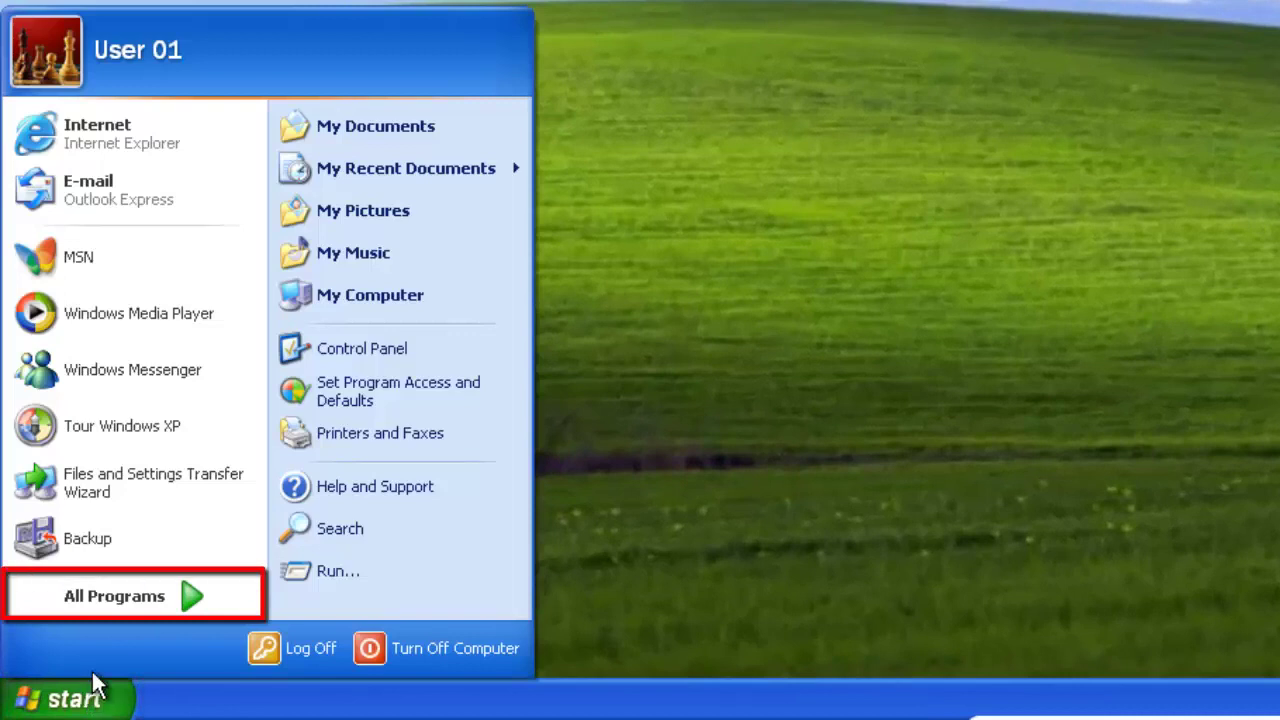
pyautogui.click(151, 601)
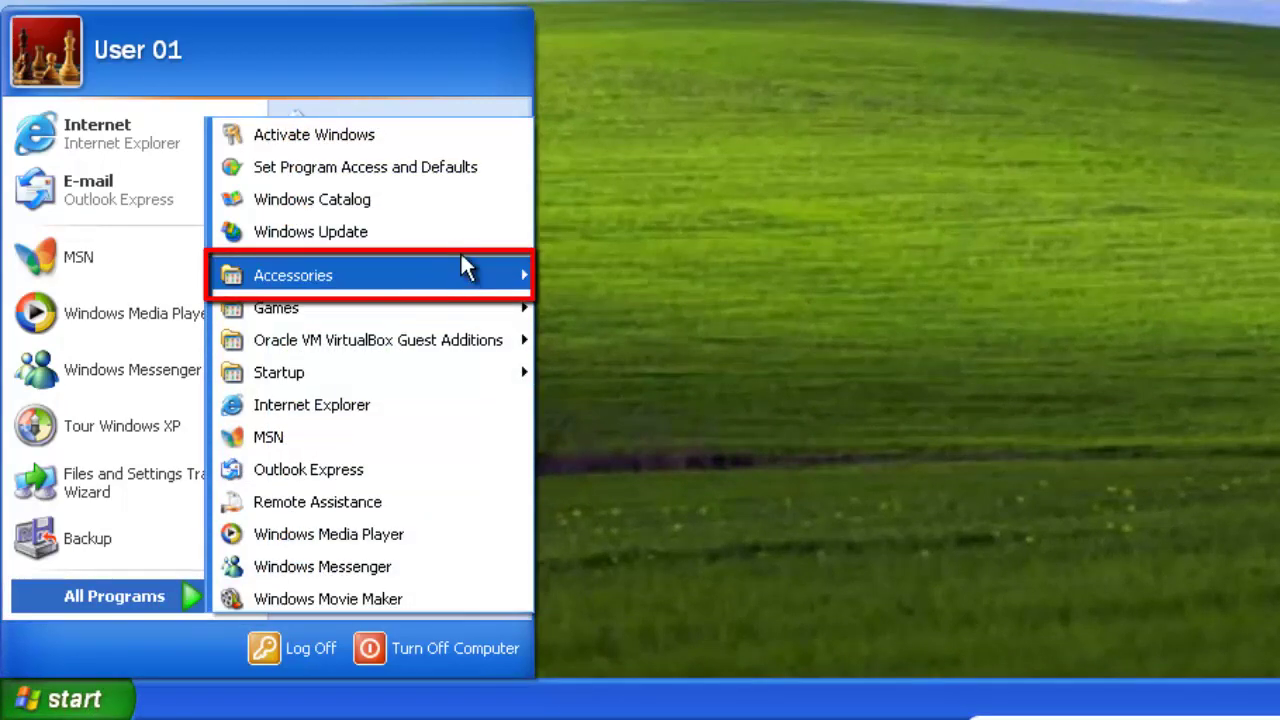
pyautogui.moveTo(460, 268)
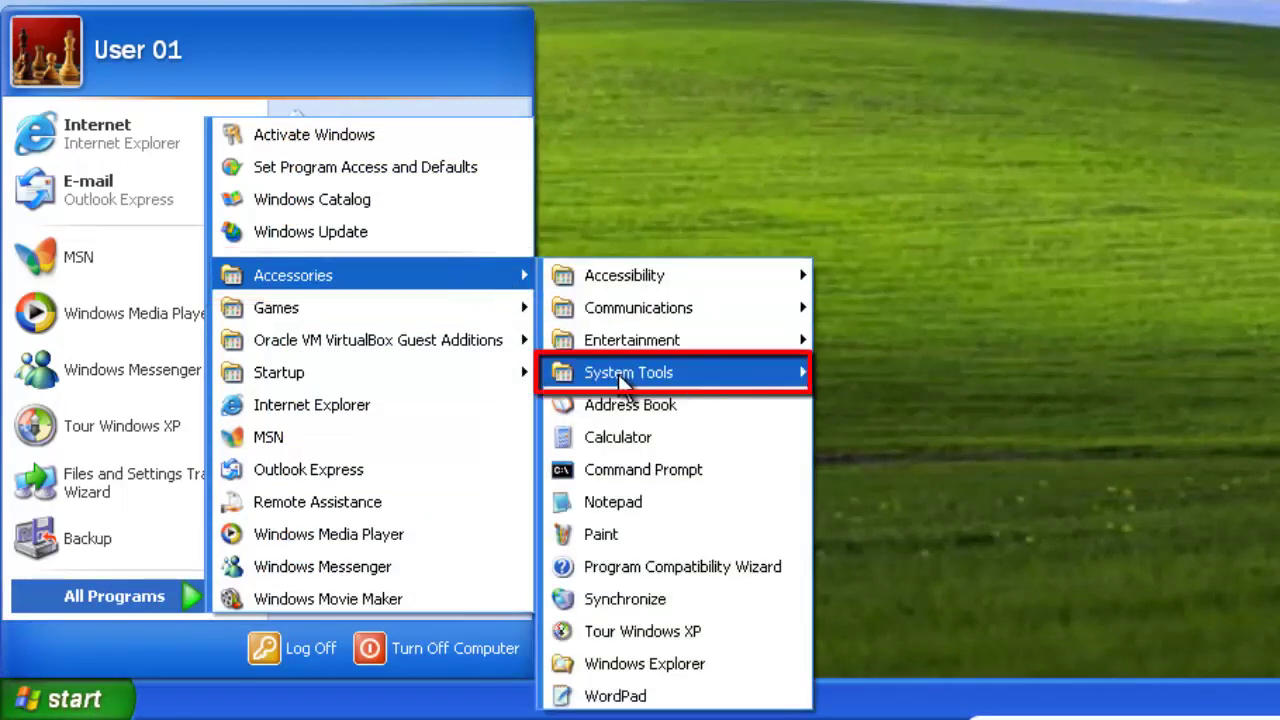
pyautogui.moveTo(634, 372)
pyautogui.click(903, 403)
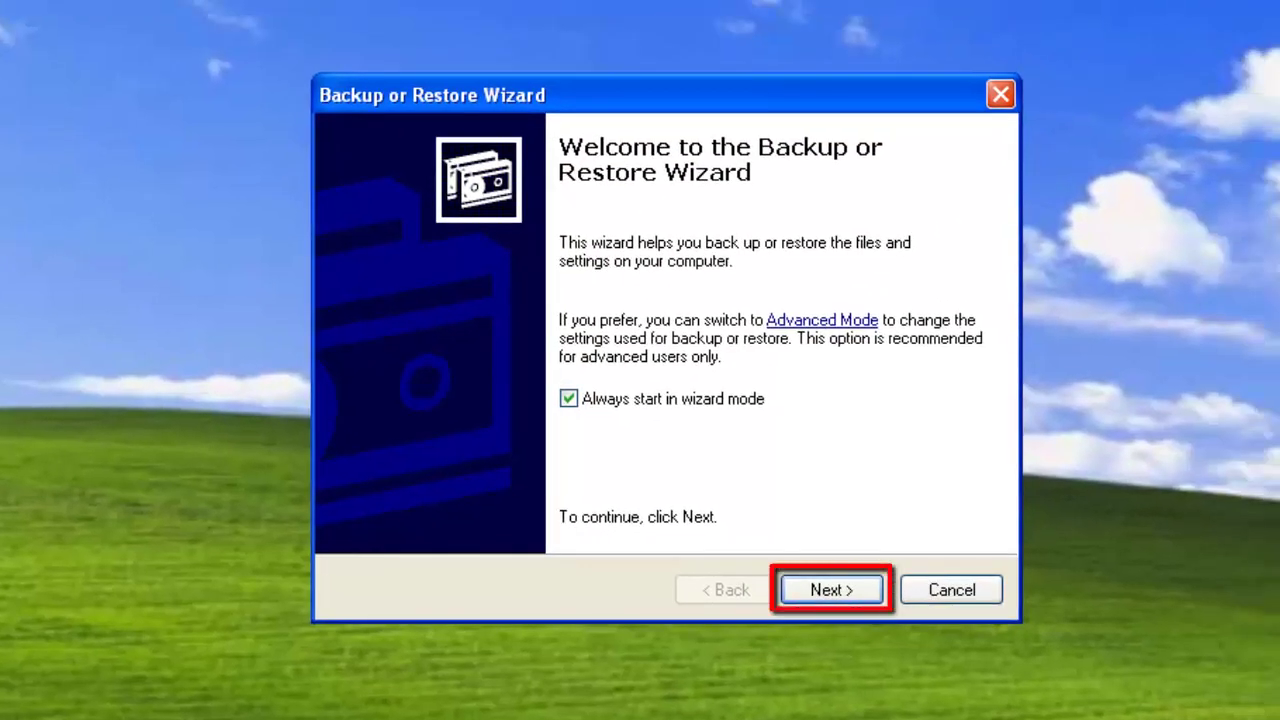
# - Choose to restore files and settings in the Backup or Restore Wizard
pyautogui.click(843, 588)
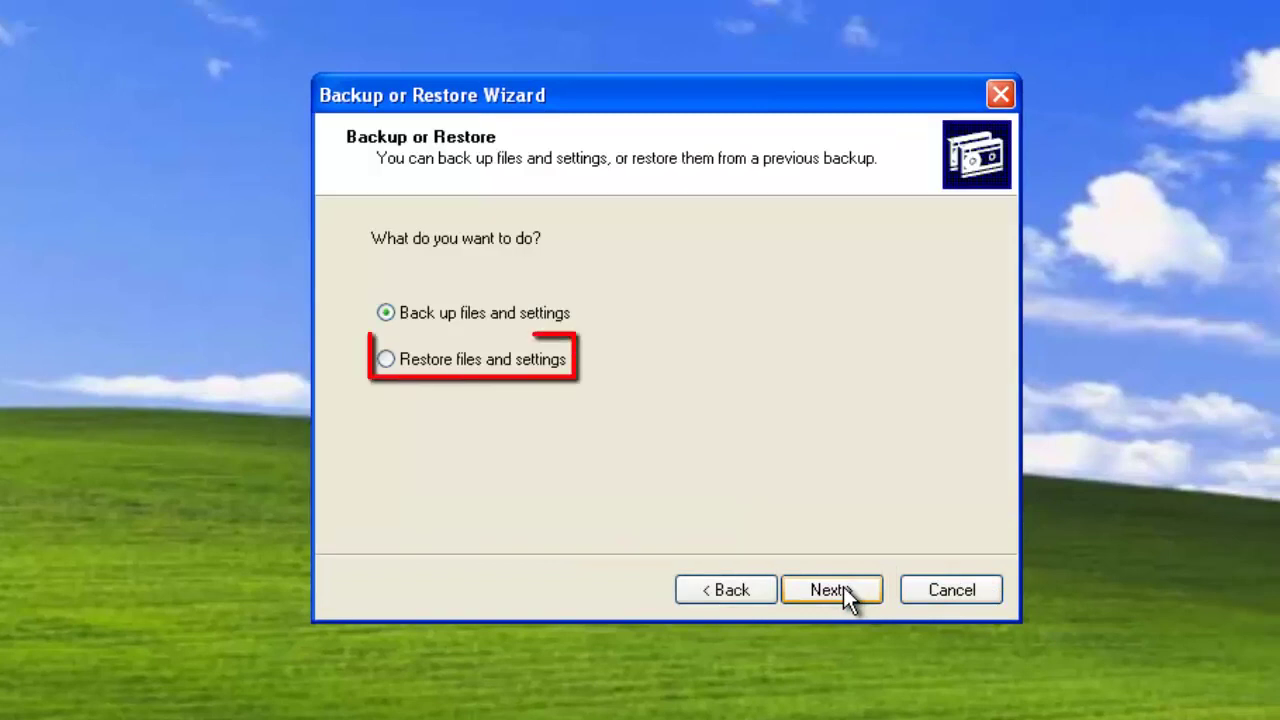
pyautogui.click(387, 362)
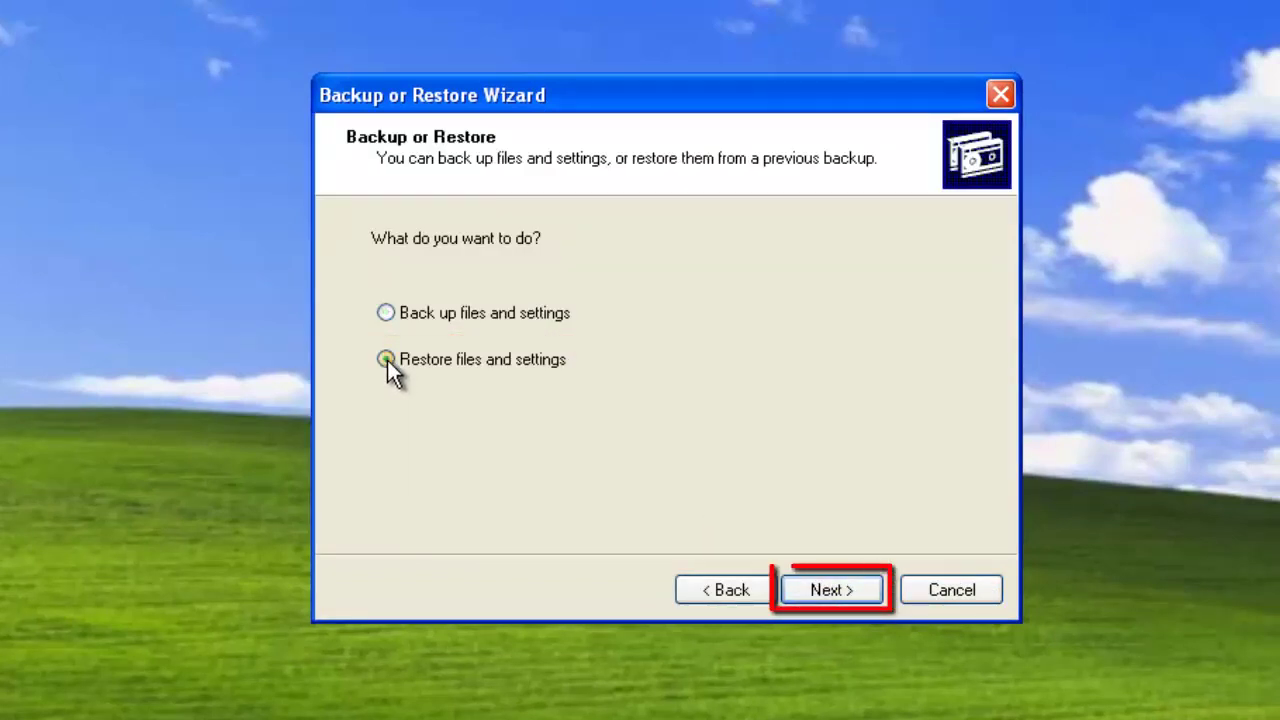
pyautogui.click(822, 588)
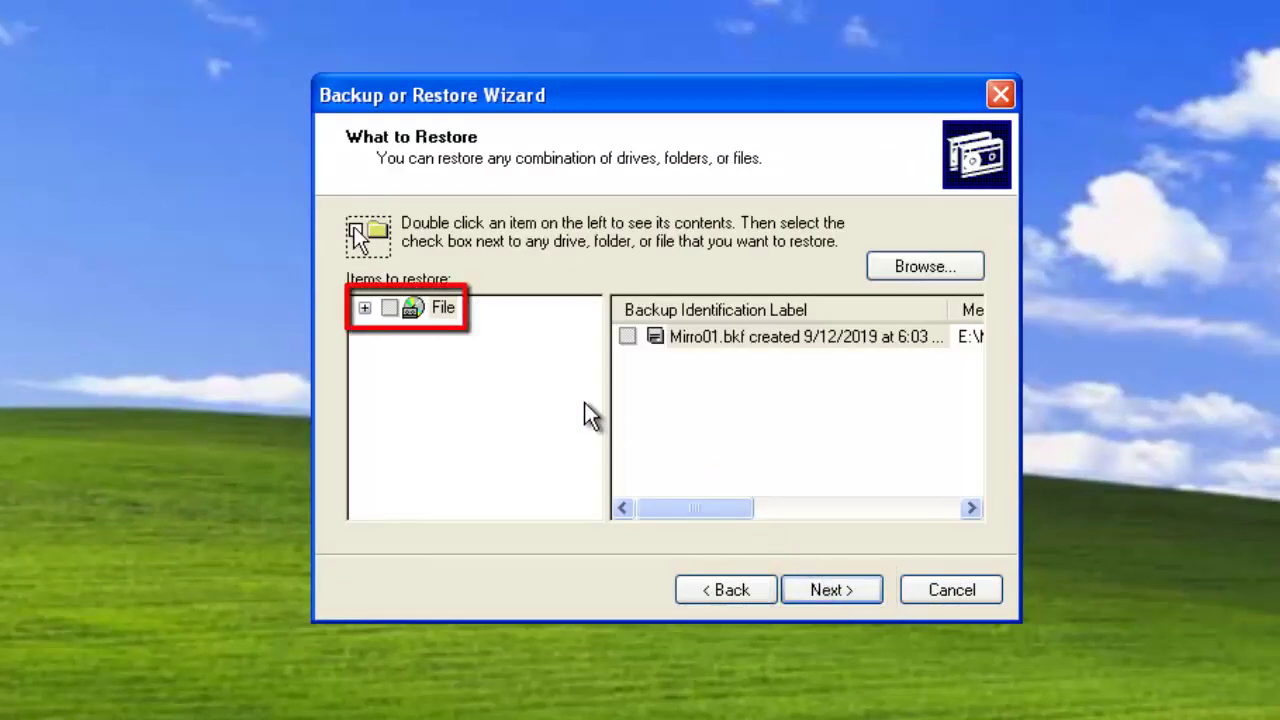
# - Browse the Mirro01.bkf backup to the first C: drive's User 01 My Pictures folder and mark Image 01.bmp for restoring
pyautogui.click(365, 310)
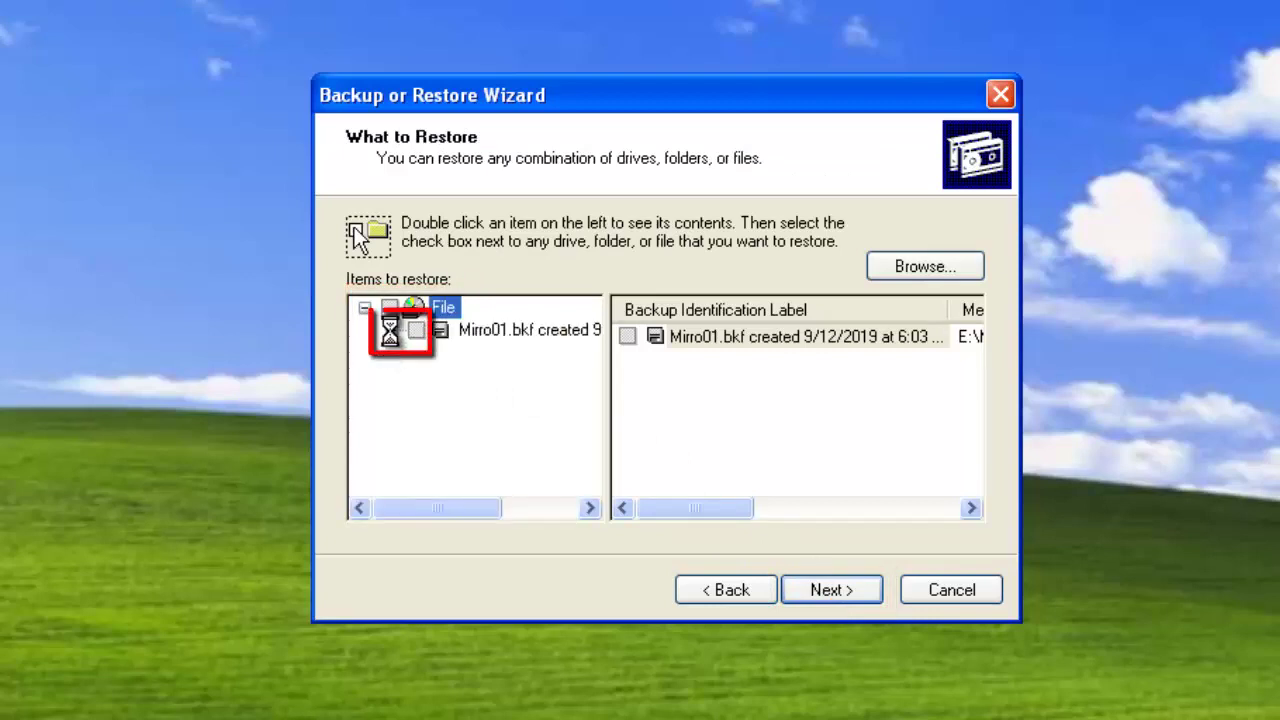
pyautogui.click(390, 331)
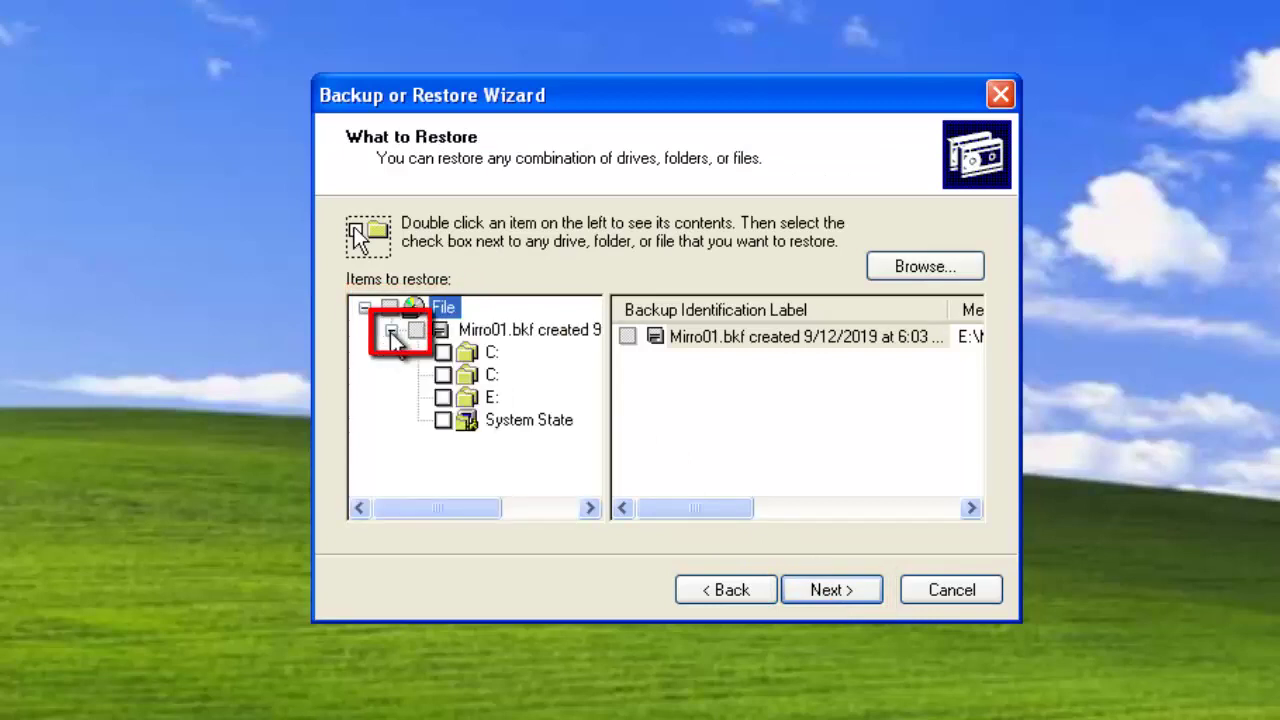
pyautogui.click(470, 362)
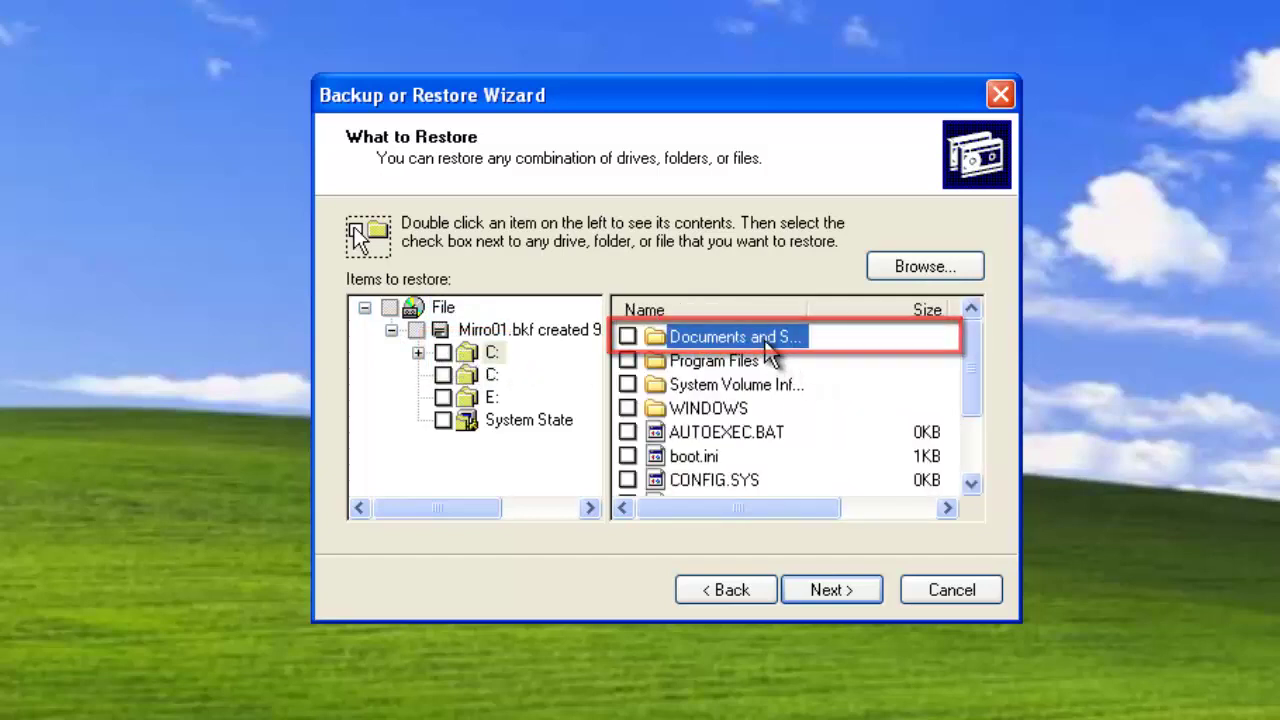
pyautogui.doubleClick(765, 340)
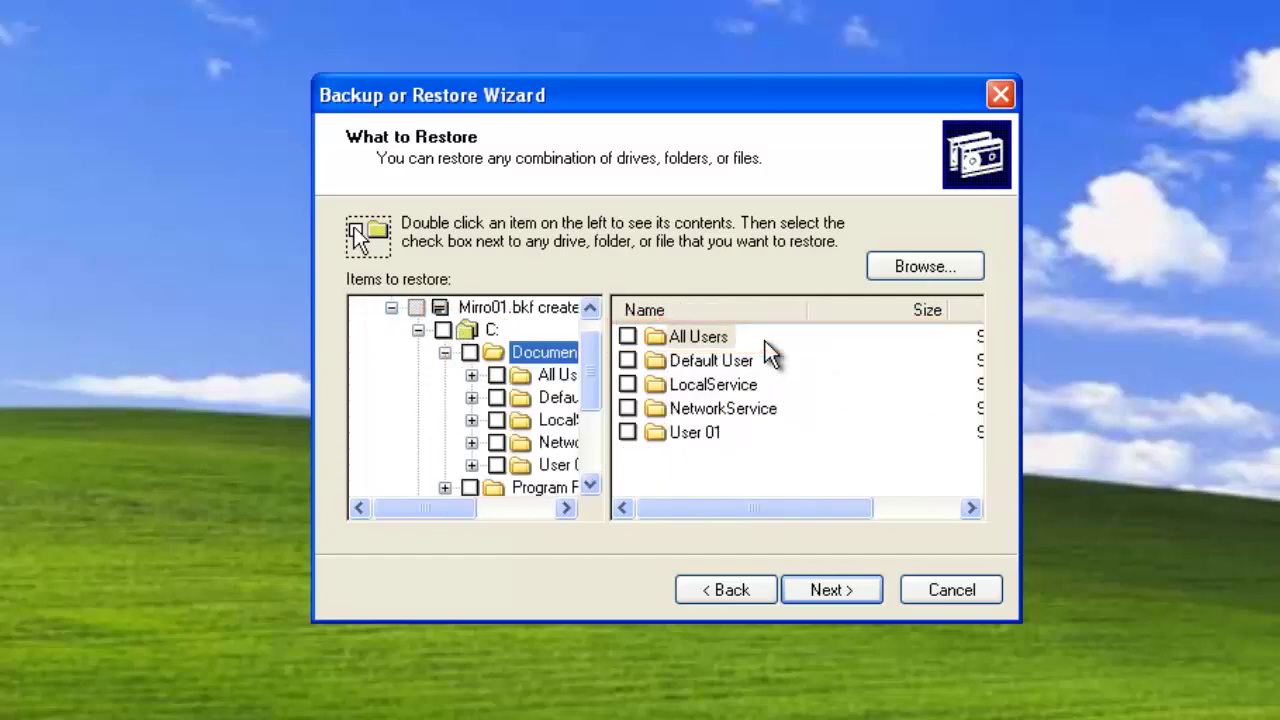
pyautogui.doubleClick(680, 430)
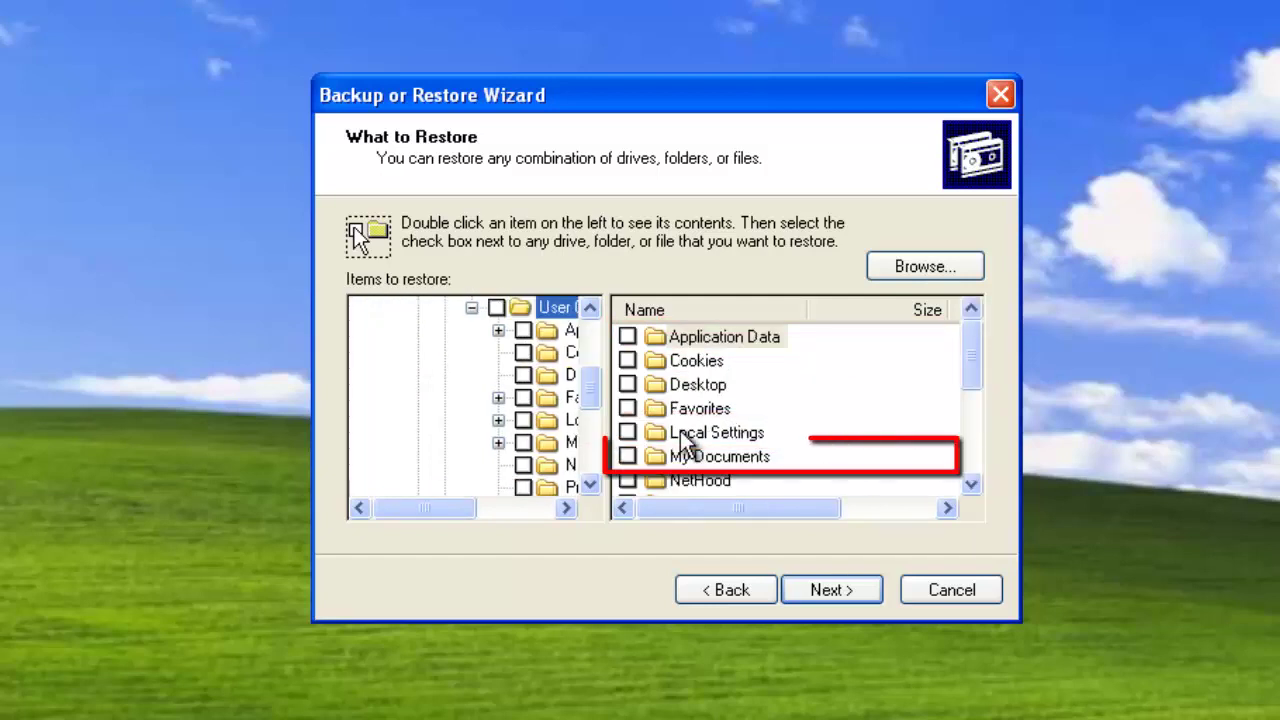
pyautogui.doubleClick(698, 456)
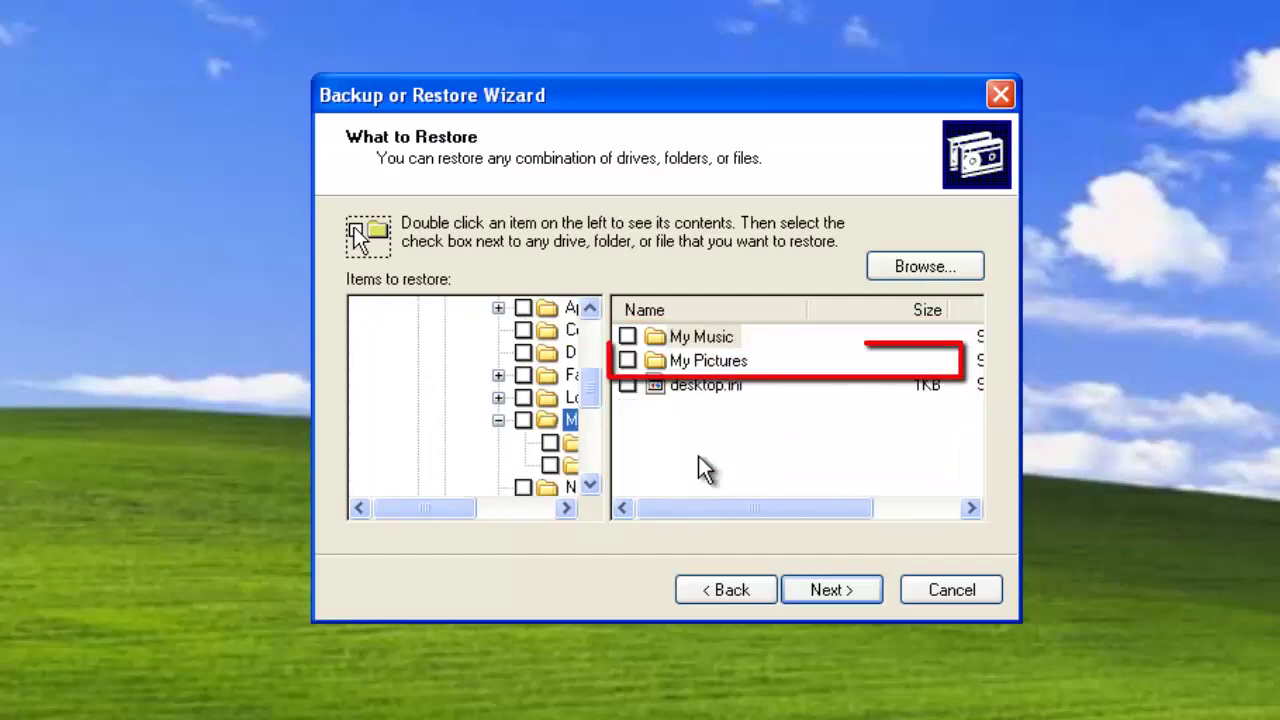
pyautogui.click(703, 362)
pyautogui.doubleClick(703, 362)
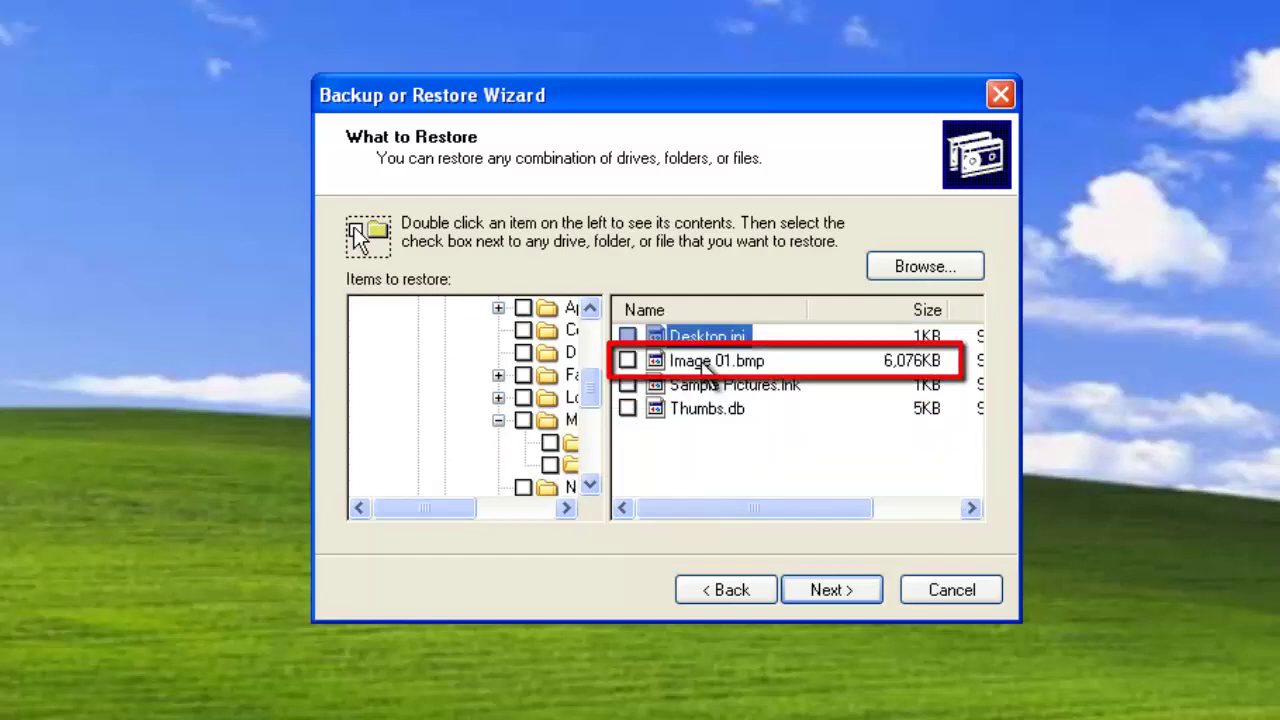
pyautogui.click(627, 360)
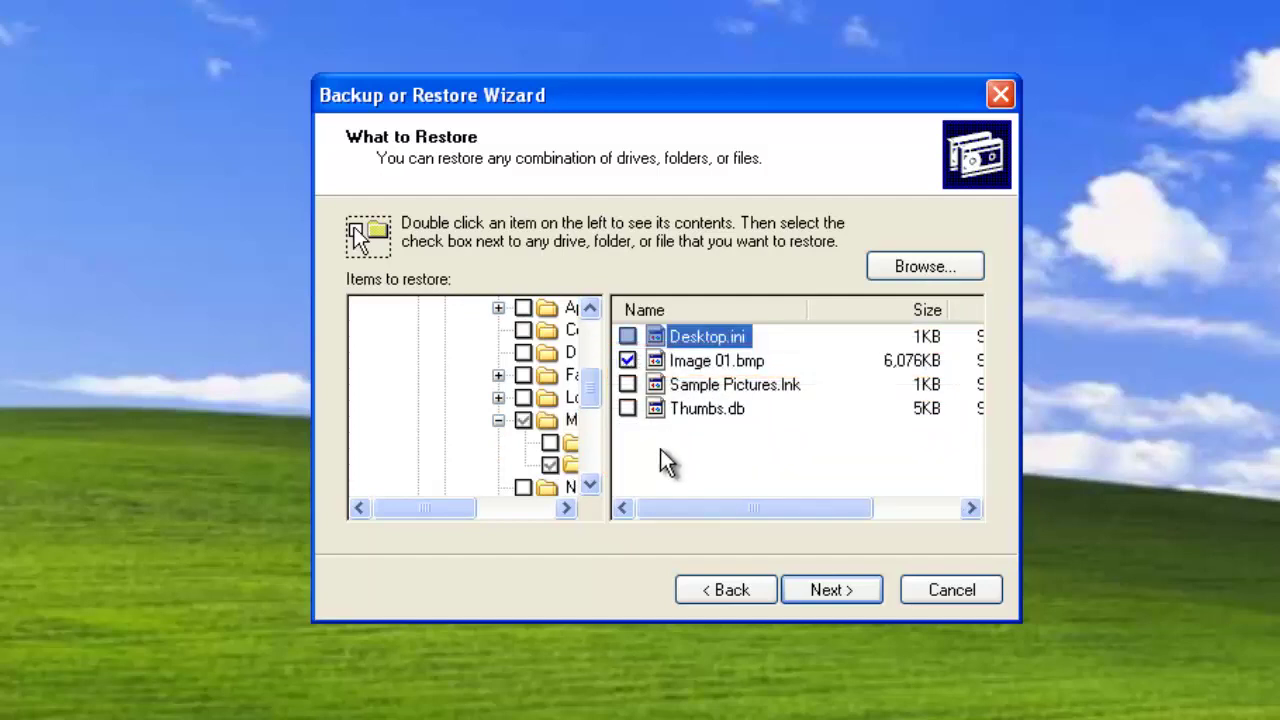
# - Restore the selected file to its original location without replacing existing files, and close the Restore Progress window
pyautogui.click(829, 590)
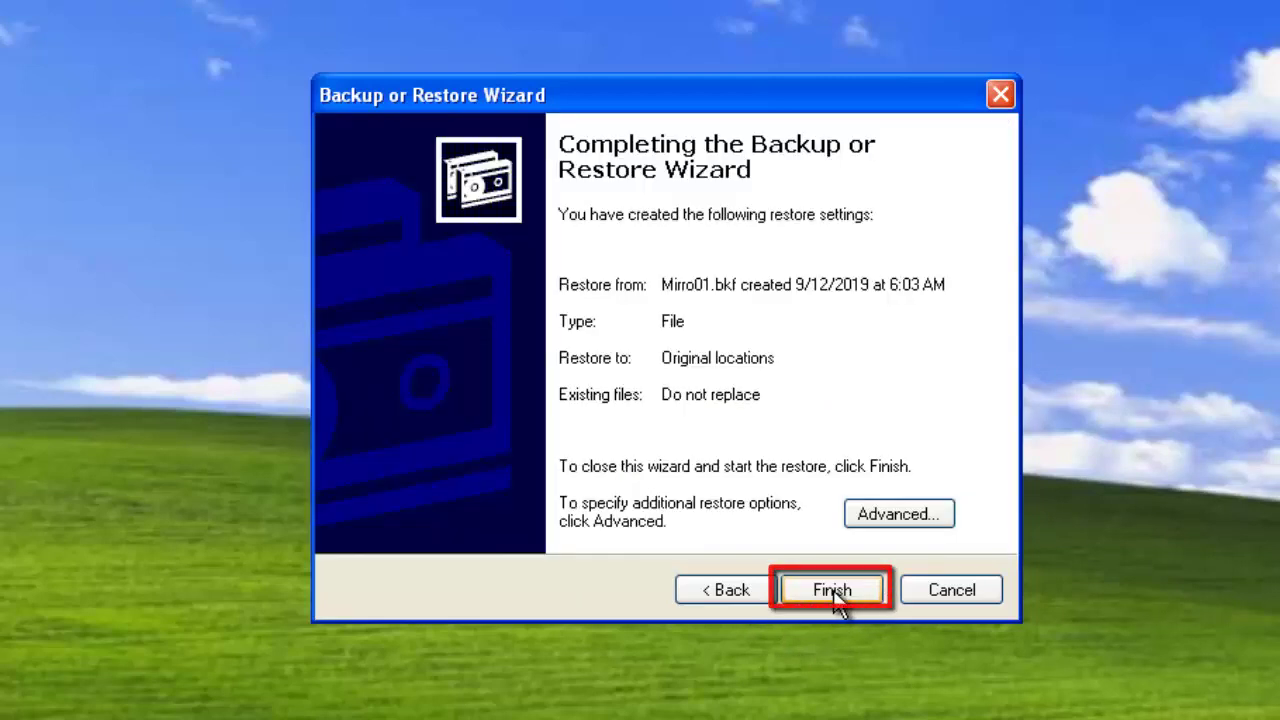
pyautogui.click(831, 590)
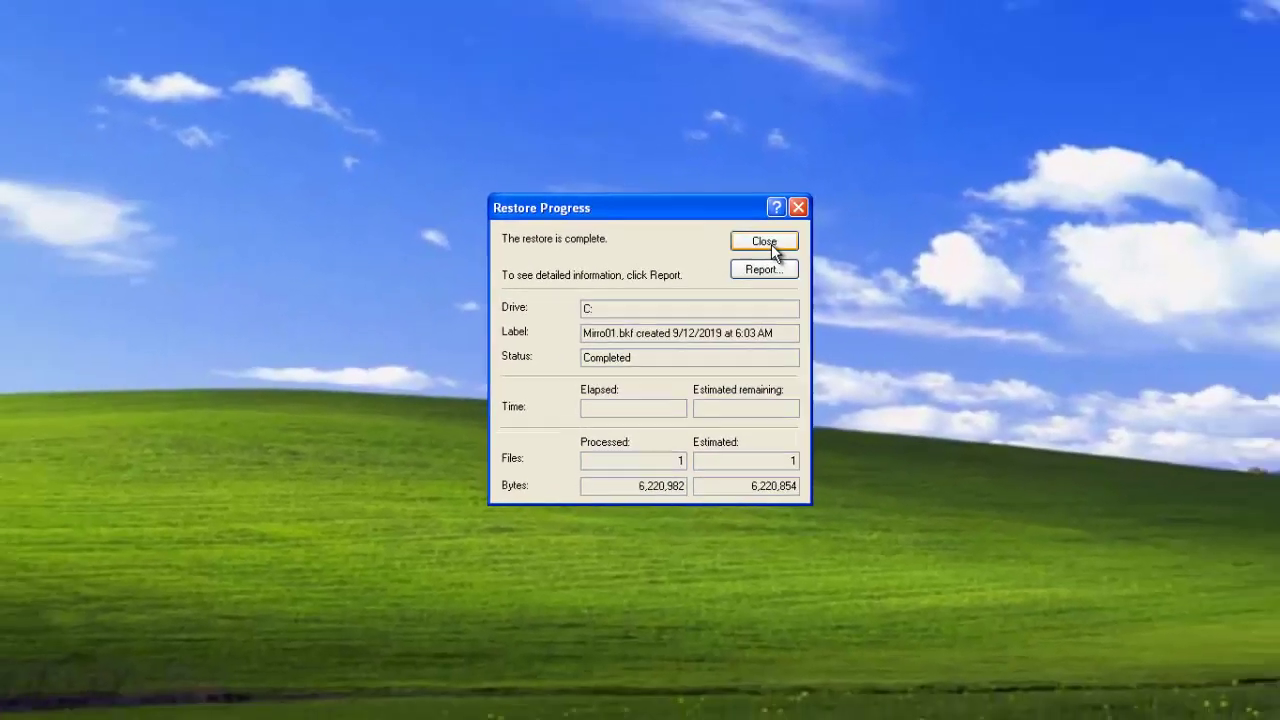
pyautogui.click(772, 247)
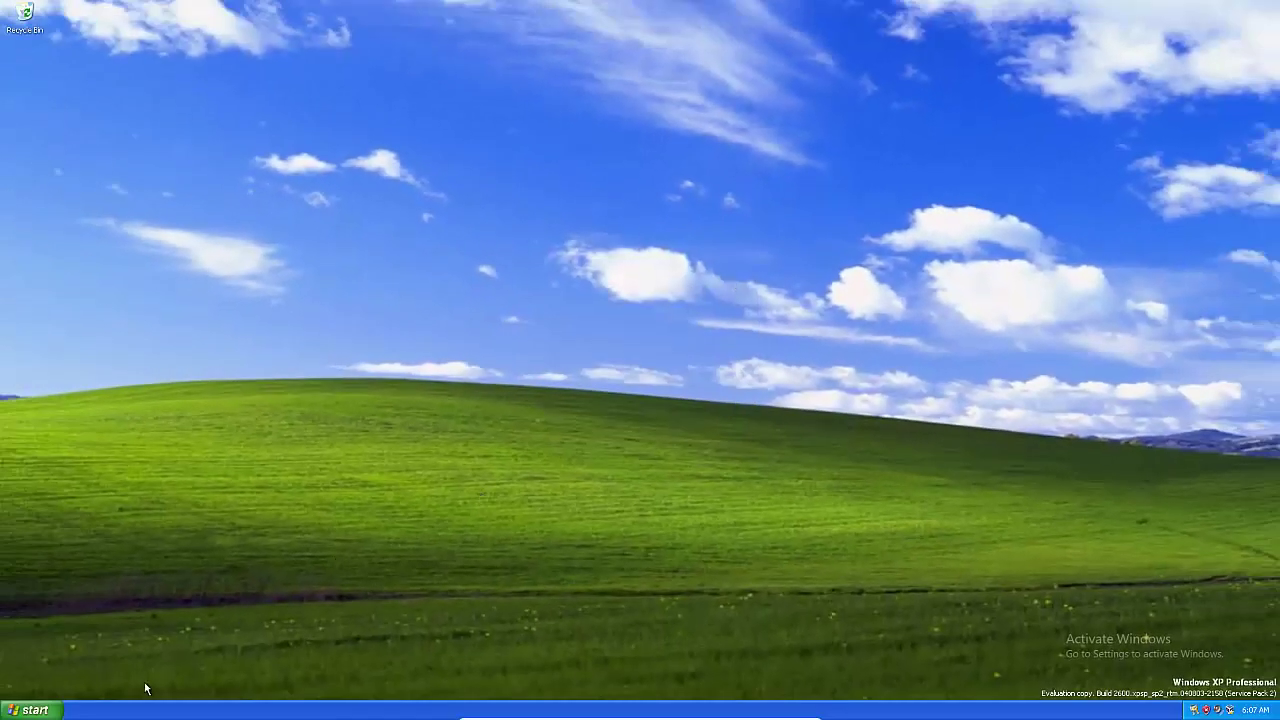
# - Open the My Pictures folder to check for the restored Image 01 file
pyautogui.click(30, 710)
pyautogui.click(190, 480)
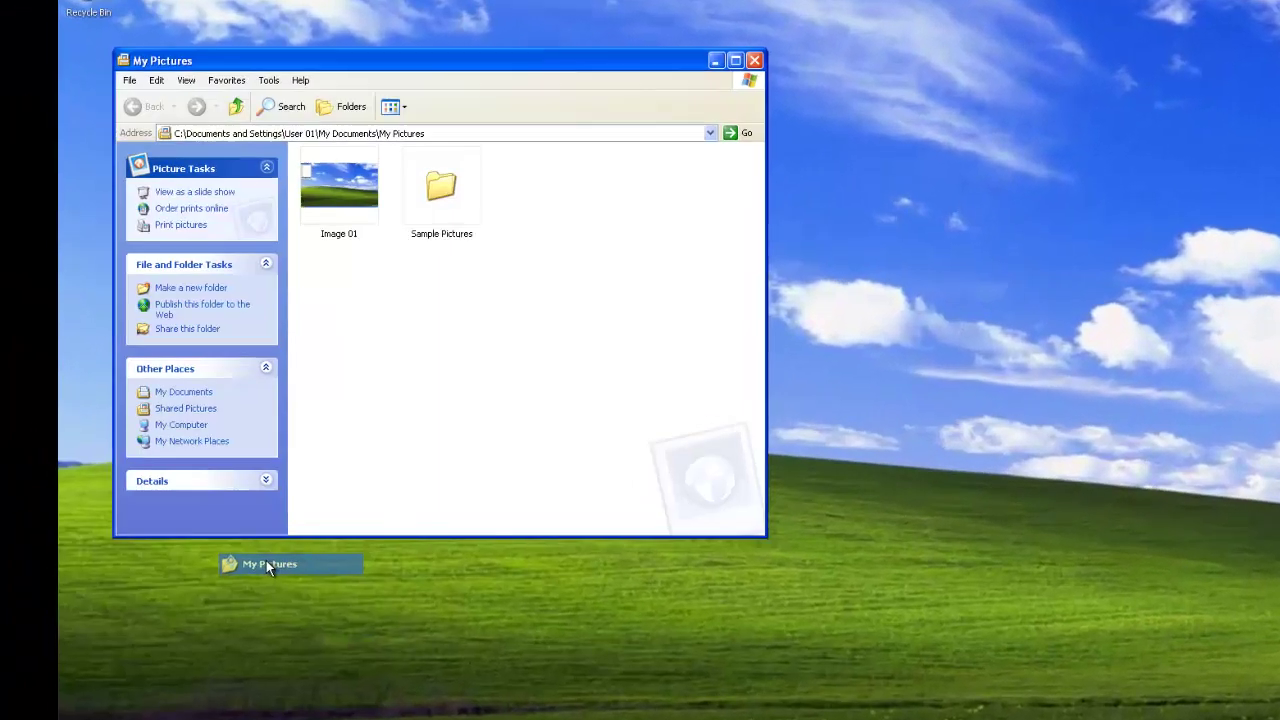